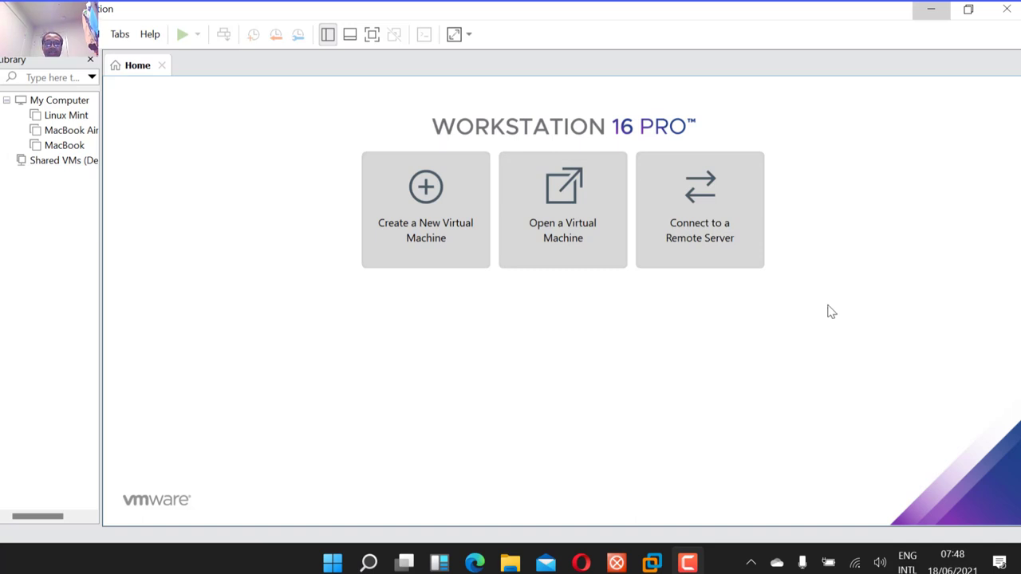
Return to VMware's Home tab and start the New Virtual Machine wizard
{"action": "left_click", "coordinate": [509, 563]}
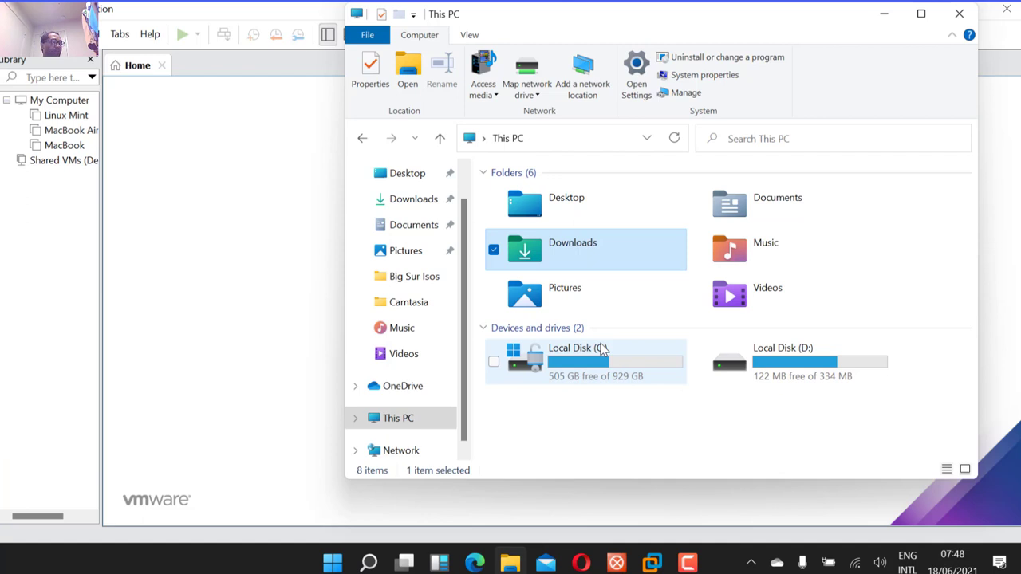
{"action": "left_click", "coordinate": [882, 17]}
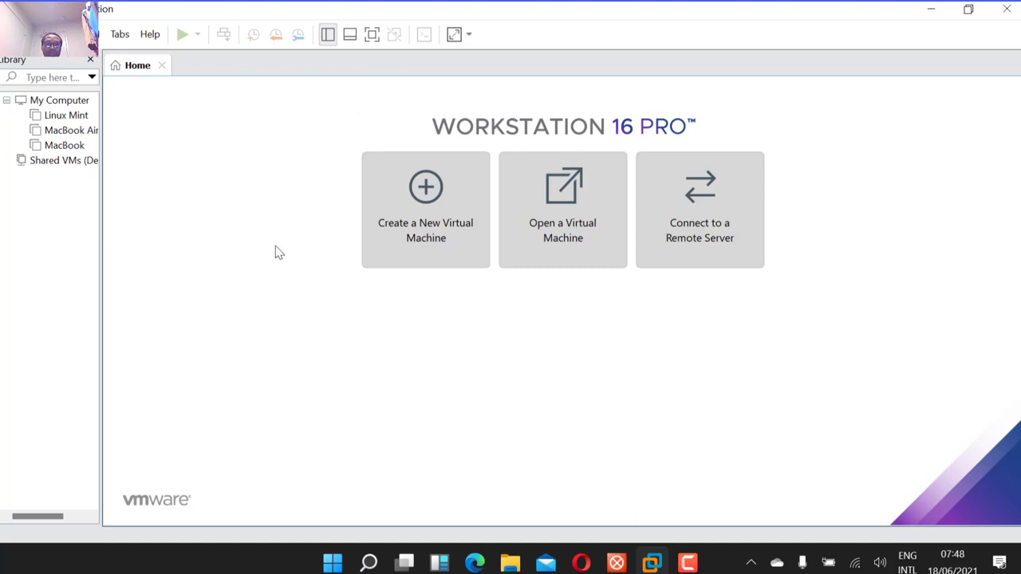
{"action": "left_click", "coordinate": [118, 36]}
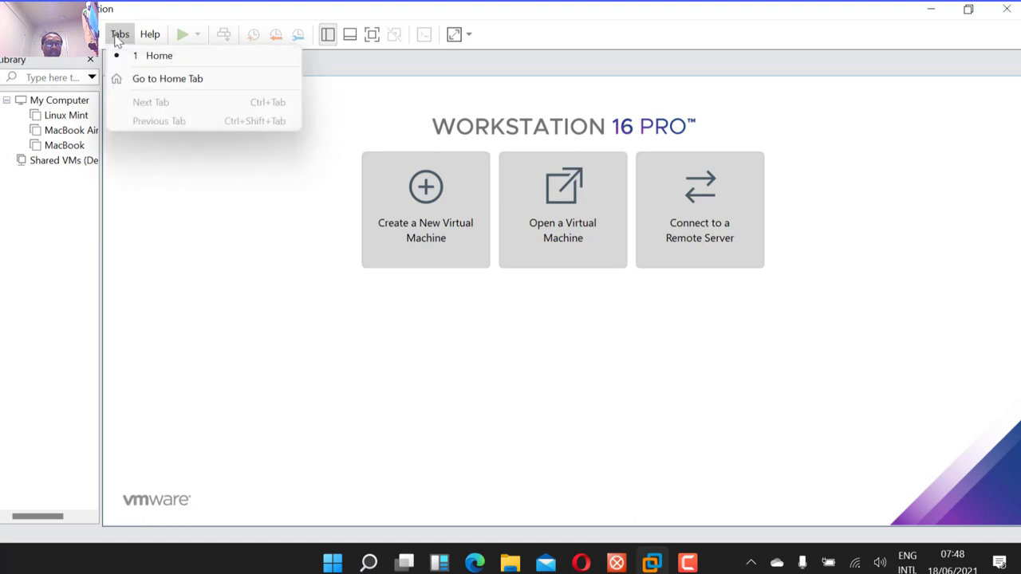
{"action": "left_click", "coordinate": [137, 80]}
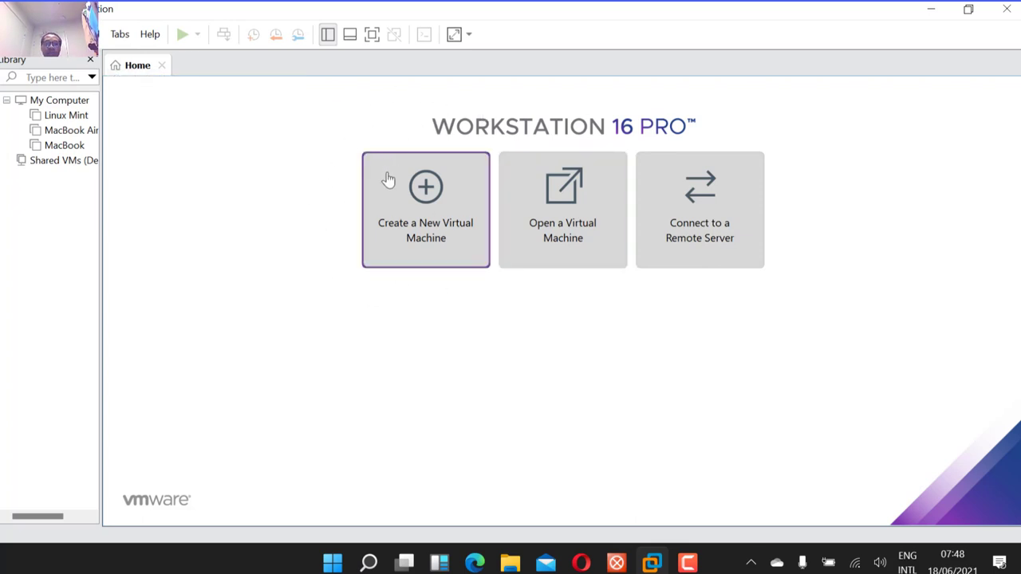
{"action": "left_click", "coordinate": [409, 246]}
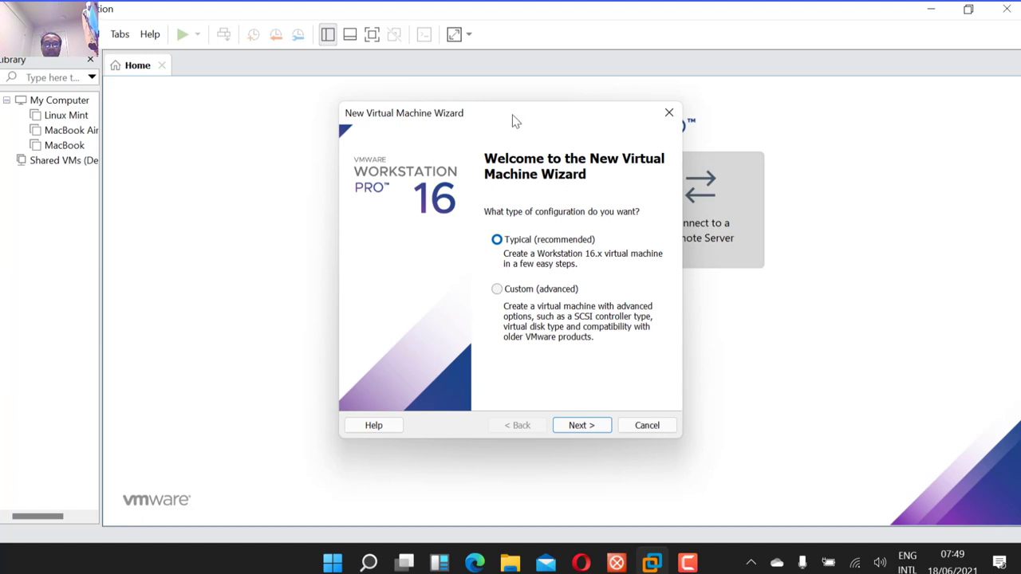
Choose the Typical configuration and Windows 10 x64 as the guest operating system
{"action": "left_click_drag", "start_coordinate": [511, 126], "coordinate": [252, 135]}
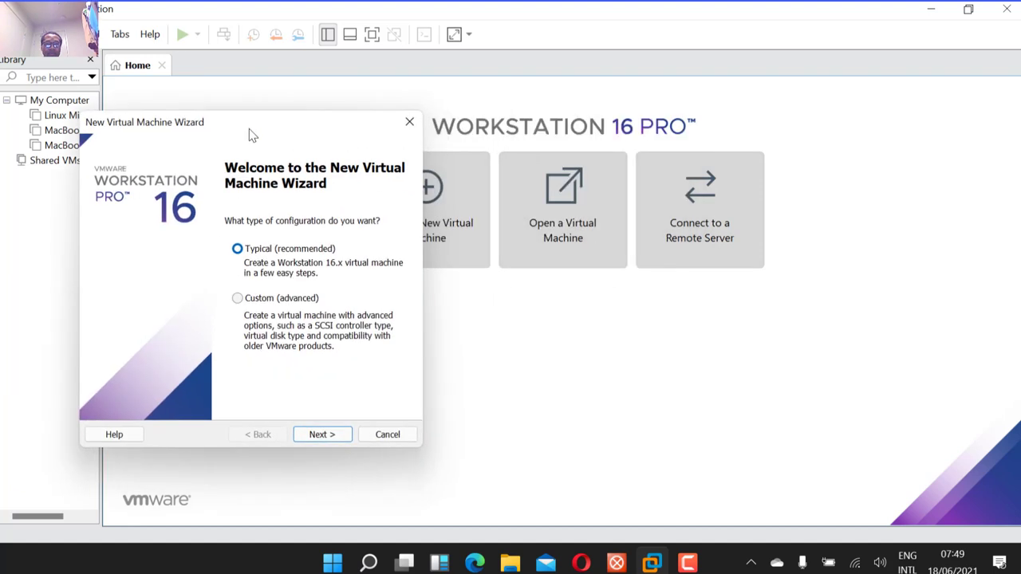
{"action": "left_click", "coordinate": [318, 435]}
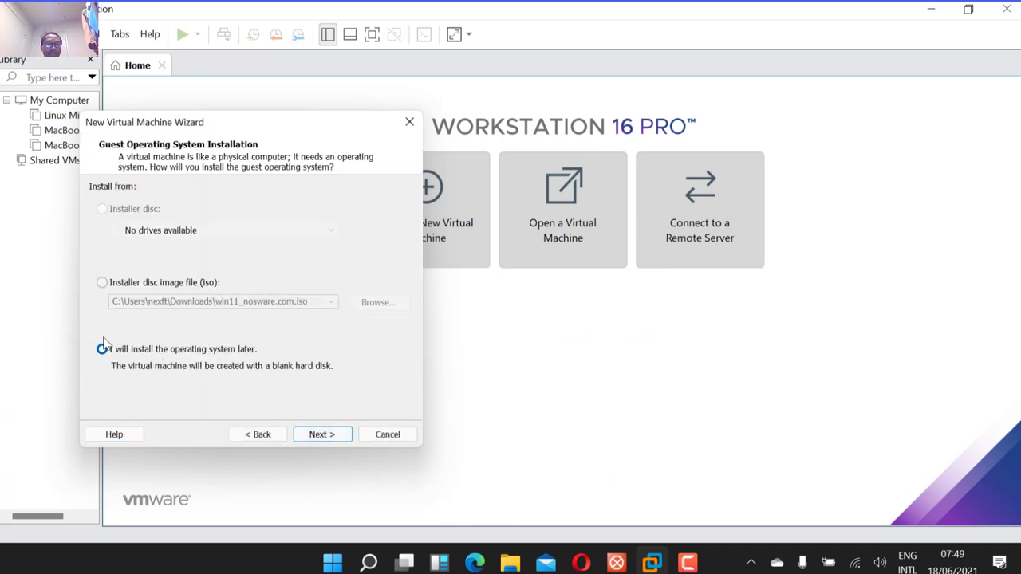
{"action": "left_click", "coordinate": [318, 435]}
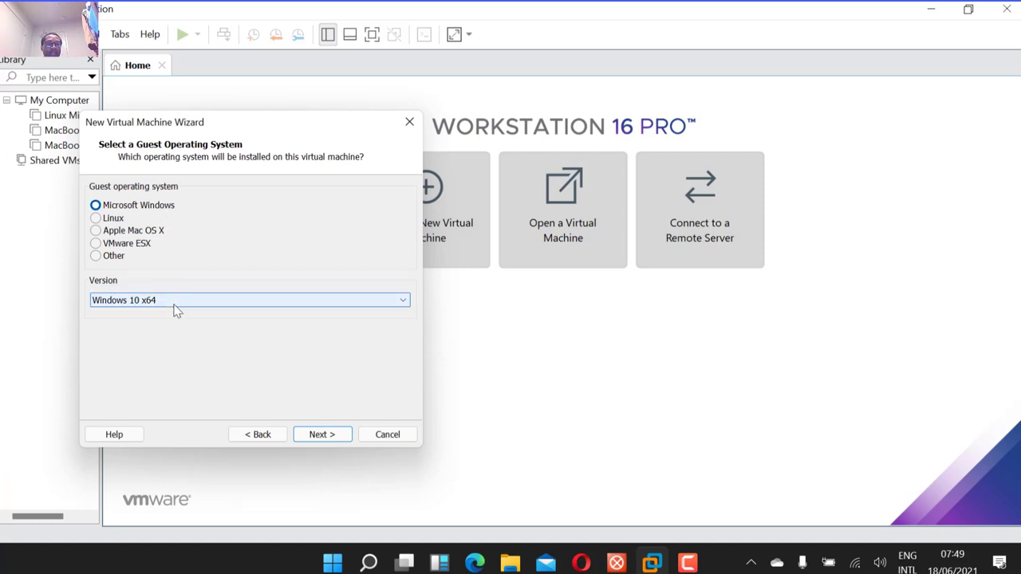
{"action": "left_click", "coordinate": [140, 301]}
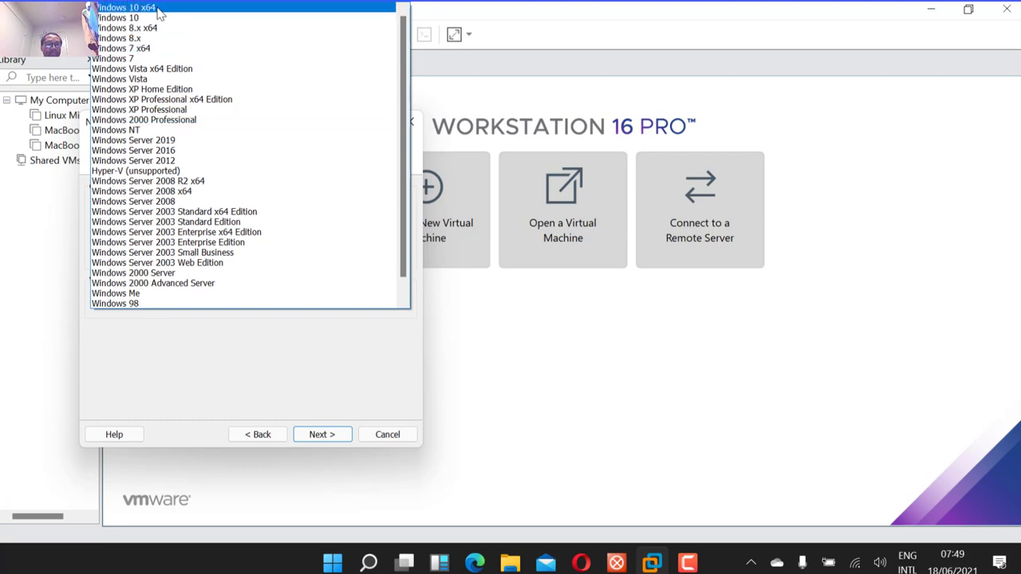
{"action": "left_click", "coordinate": [157, 8]}
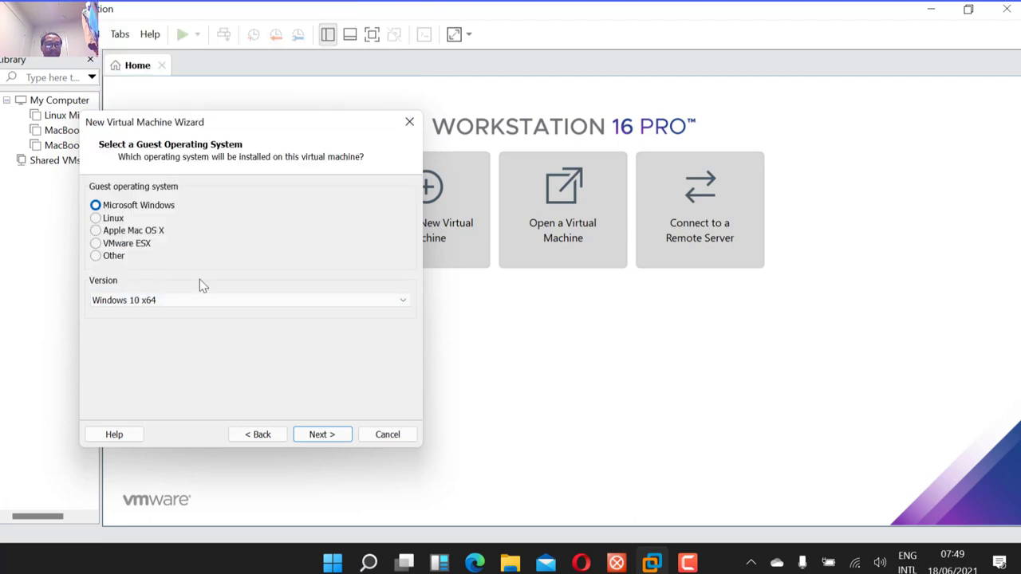
{"action": "left_click", "coordinate": [317, 435]}
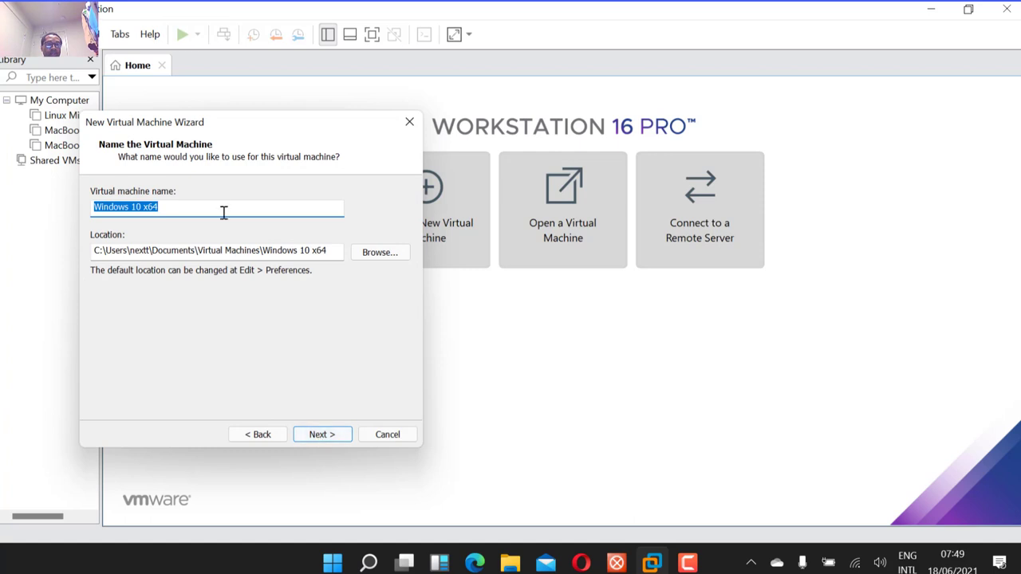
Rename the virtual machine to 'Windows 11'
{"action": "left_click", "coordinate": [198, 205]}
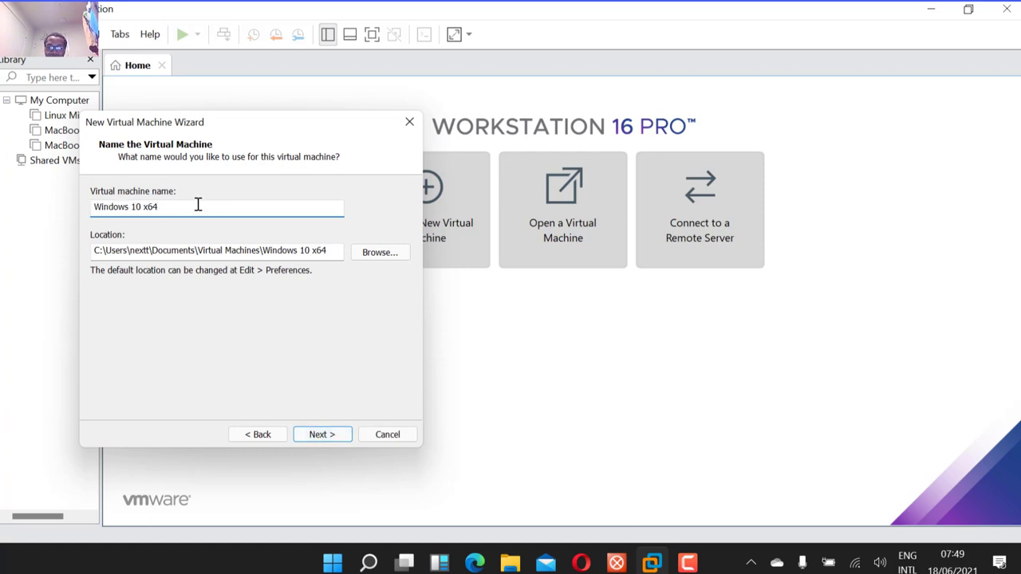
{"action": "key", "text": "BackSpace"}
{"action": "key", "text": "BackSpace"}
{"action": "key", "text": "BackSpace"}
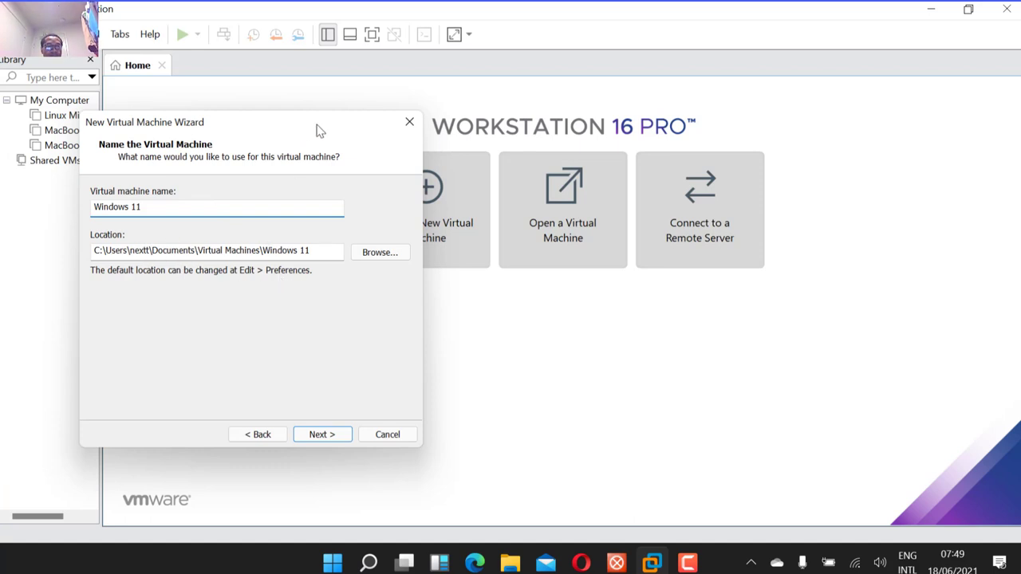
{"action": "left_click_drag", "start_coordinate": [319, 130], "coordinate": [210, 127]}
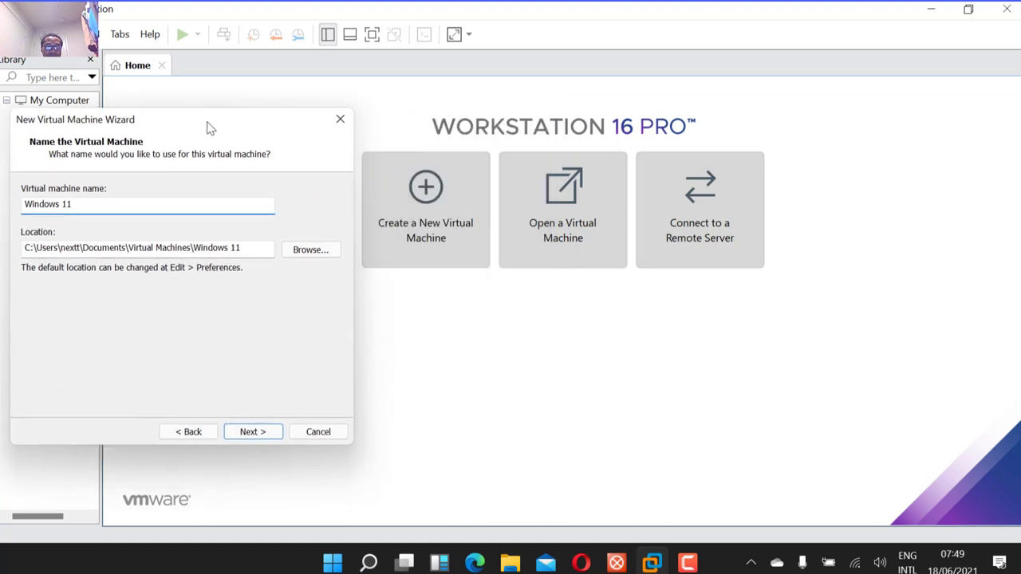
Set a 70 GB maximum disk size stored as a single file
{"action": "left_click", "coordinate": [253, 433]}
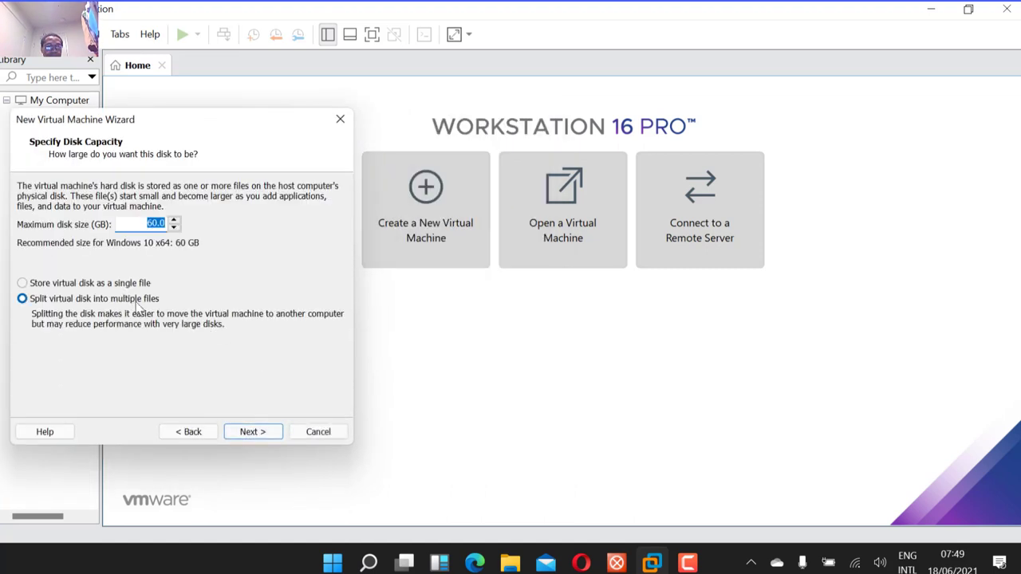
{"action": "left_click", "coordinate": [22, 283]}
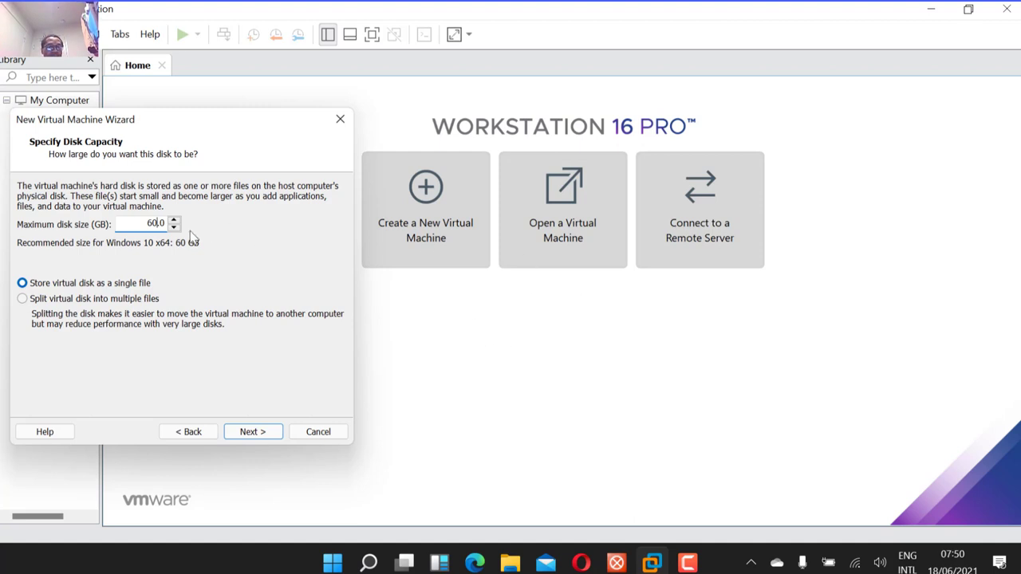
{"action": "key", "text": "BackSpace"}
{"action": "key", "text": "BackSpace"}
{"action": "type", "text": "70"}
Finish the wizard to create the Windows 11 VM and open its settings showing 2048 MB memory
{"action": "left_click", "coordinate": [249, 434]}
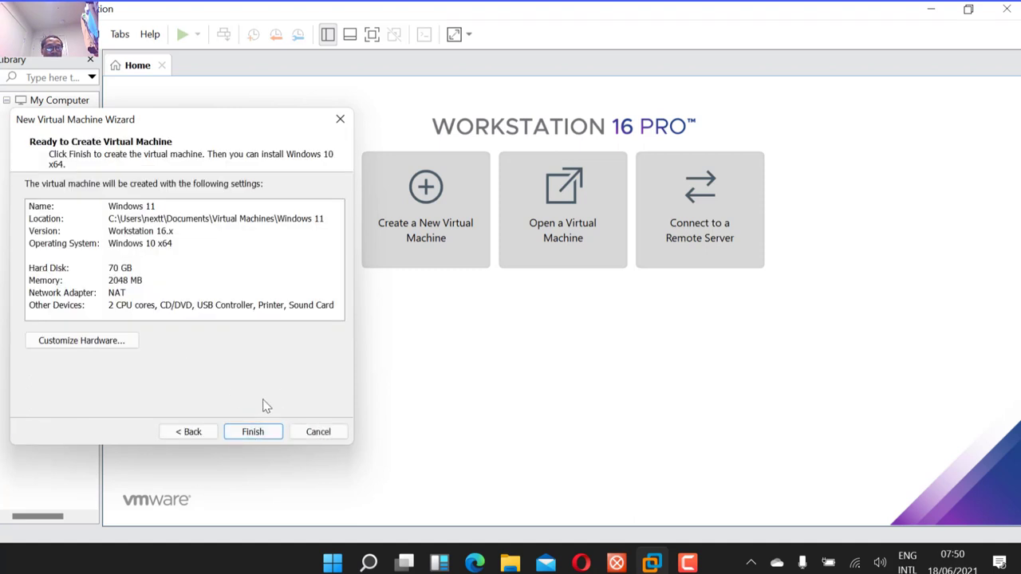
{"action": "left_click", "coordinate": [264, 433]}
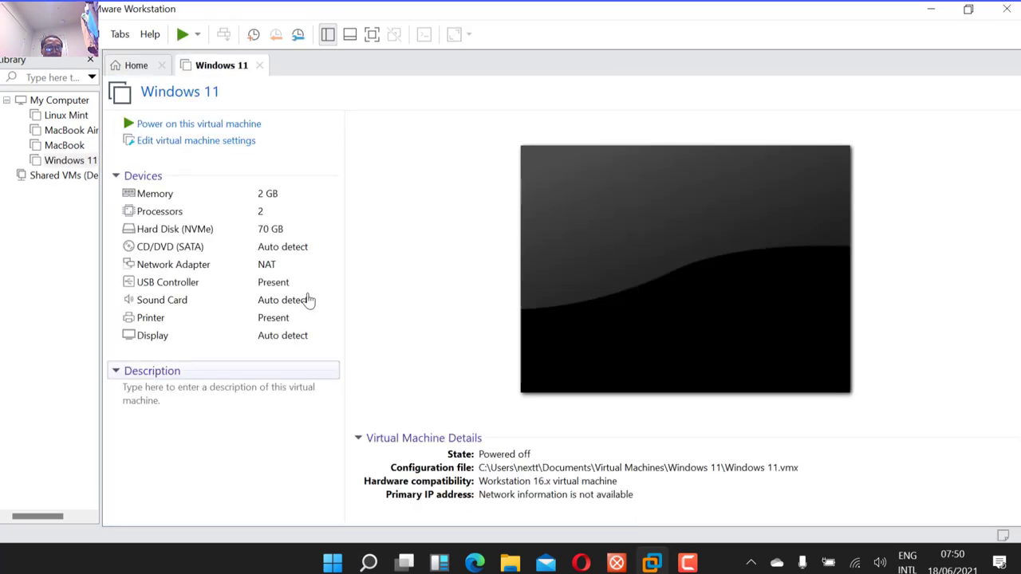
{"action": "left_click", "coordinate": [205, 148]}
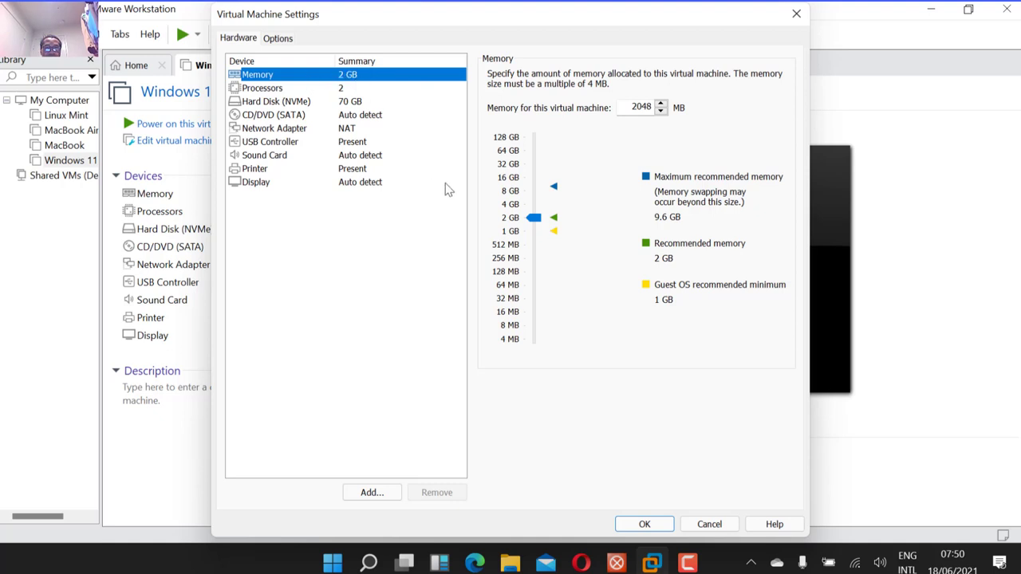
Give the VM 4 GB memory and 2 processors for 4 cores total
{"action": "left_click", "coordinate": [511, 205]}
{"action": "left_click", "coordinate": [357, 89]}
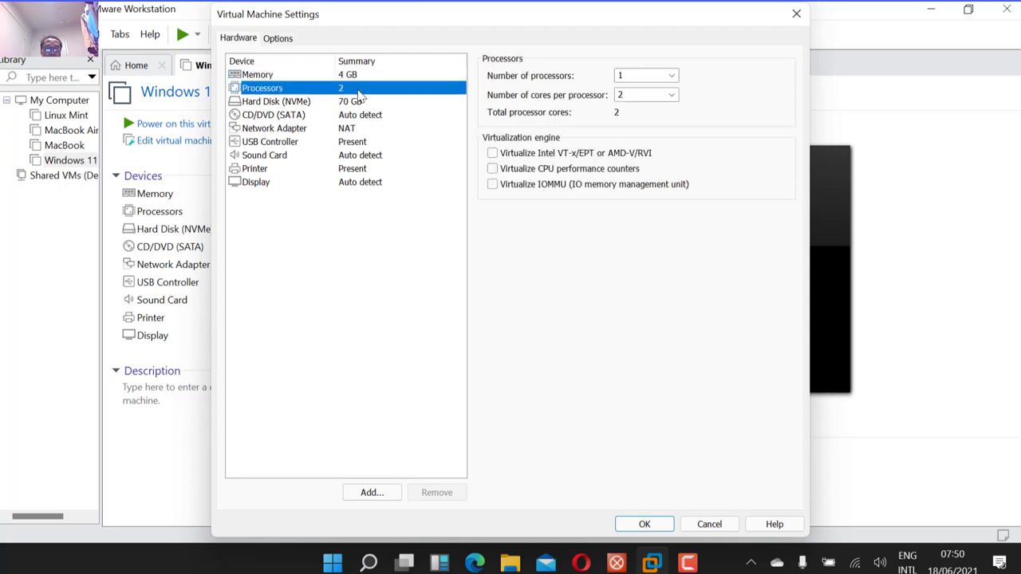
{"action": "left_click", "coordinate": [674, 76]}
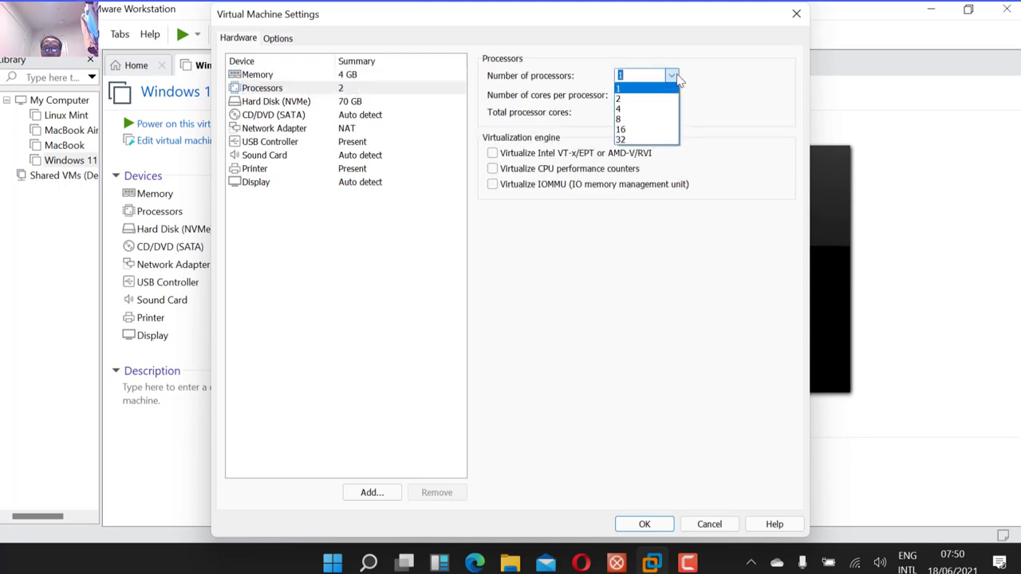
{"action": "left_click", "coordinate": [649, 100]}
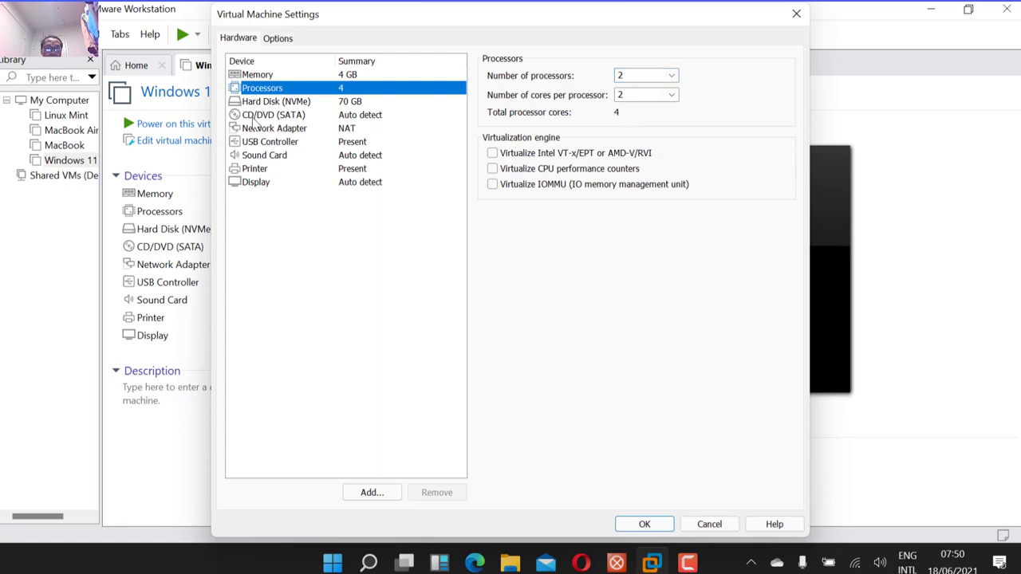
Point the CD/DVD drive at win11_nosware.com.iso from the Desktop
{"action": "left_click", "coordinate": [254, 117]}
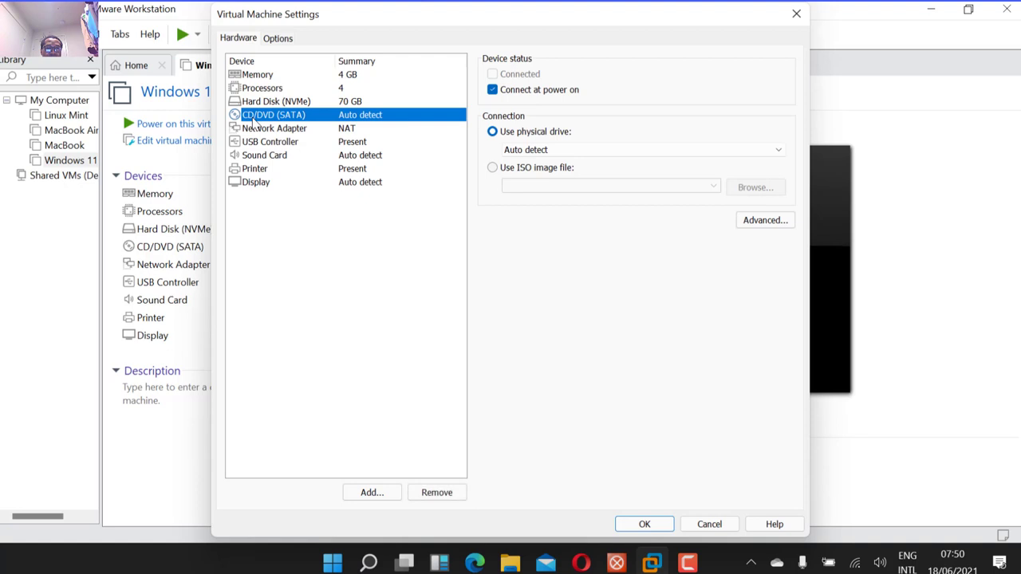
{"action": "left_click", "coordinate": [492, 170]}
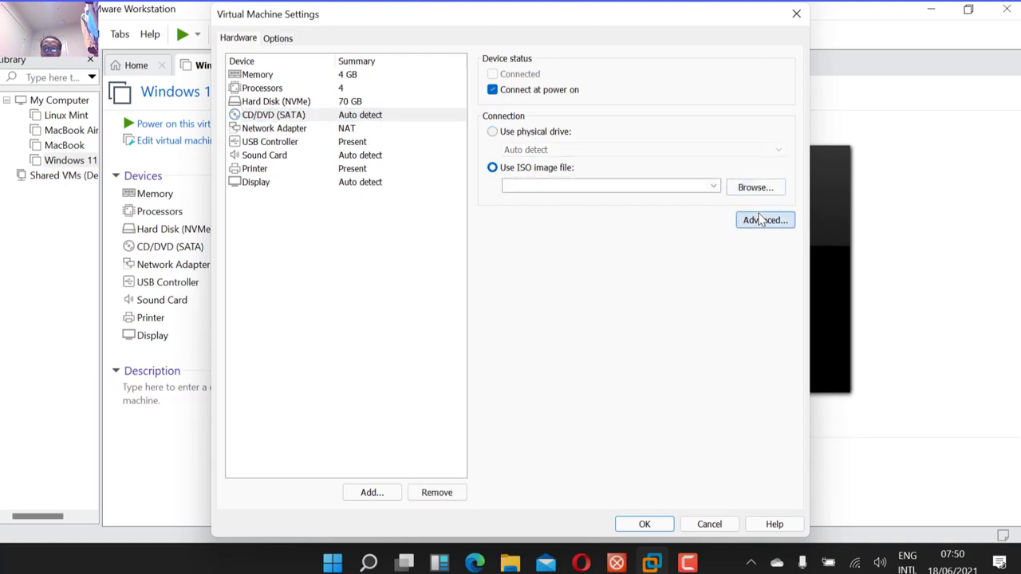
{"action": "left_click", "coordinate": [761, 196]}
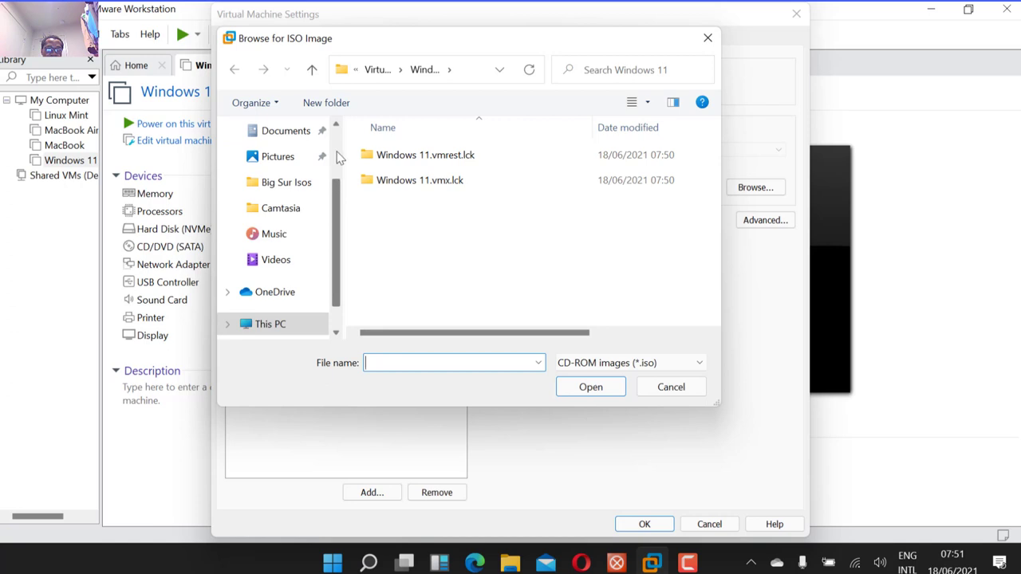
{"action": "scroll", "coordinate": [337, 157], "scroll_direction": "up", "scroll_amount": 2}
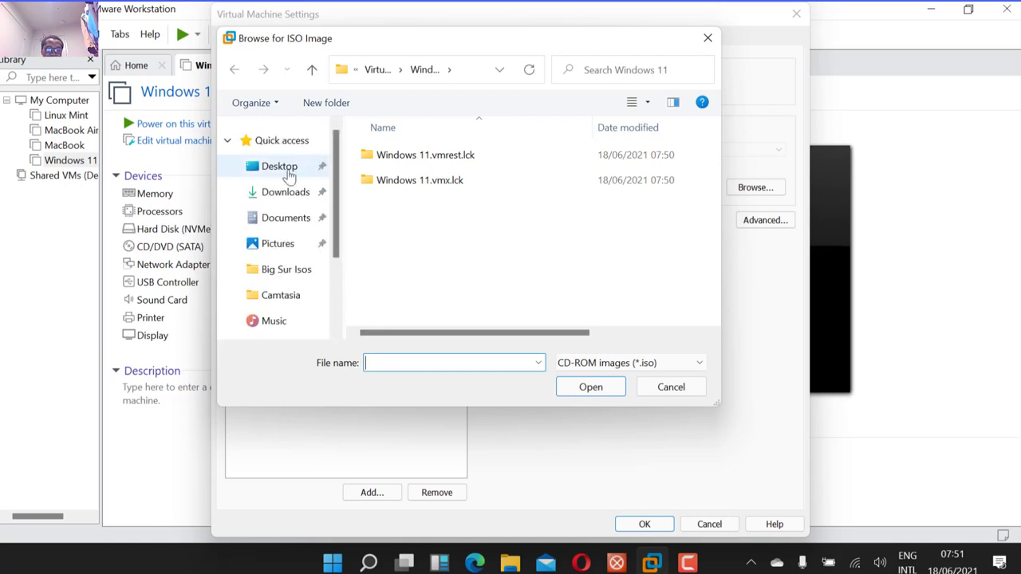
{"action": "left_click", "coordinate": [290, 170]}
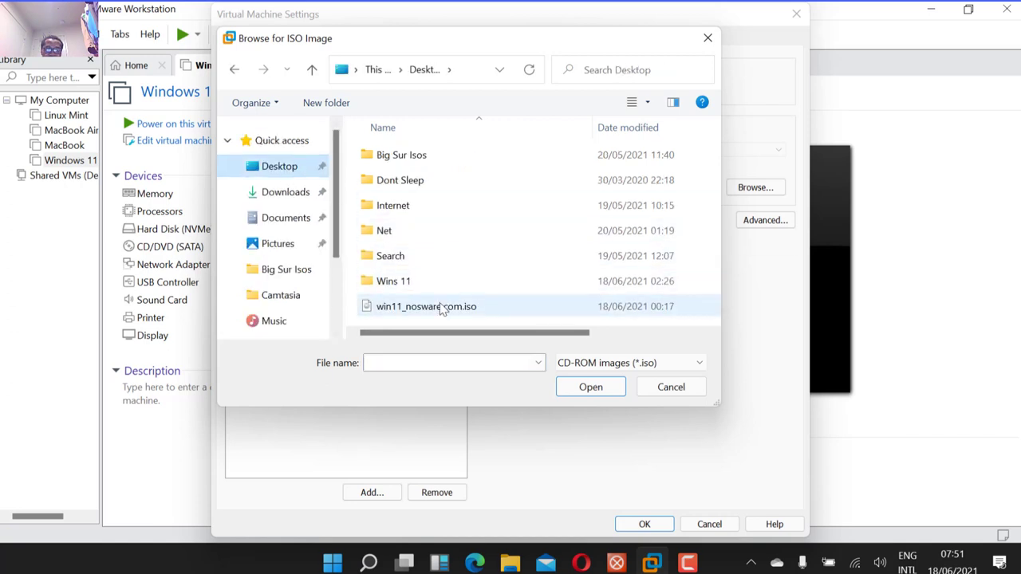
{"action": "left_click", "coordinate": [443, 308]}
{"action": "left_click", "coordinate": [589, 390]}
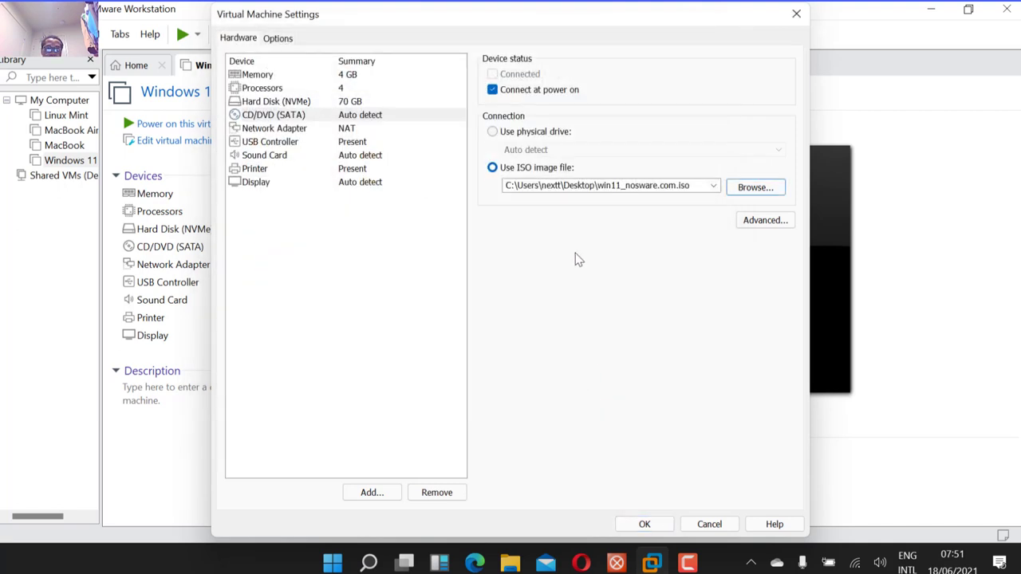
Change the firmware type from UEFI to BIOS under Advanced options and save the settings
{"action": "left_click", "coordinate": [286, 40]}
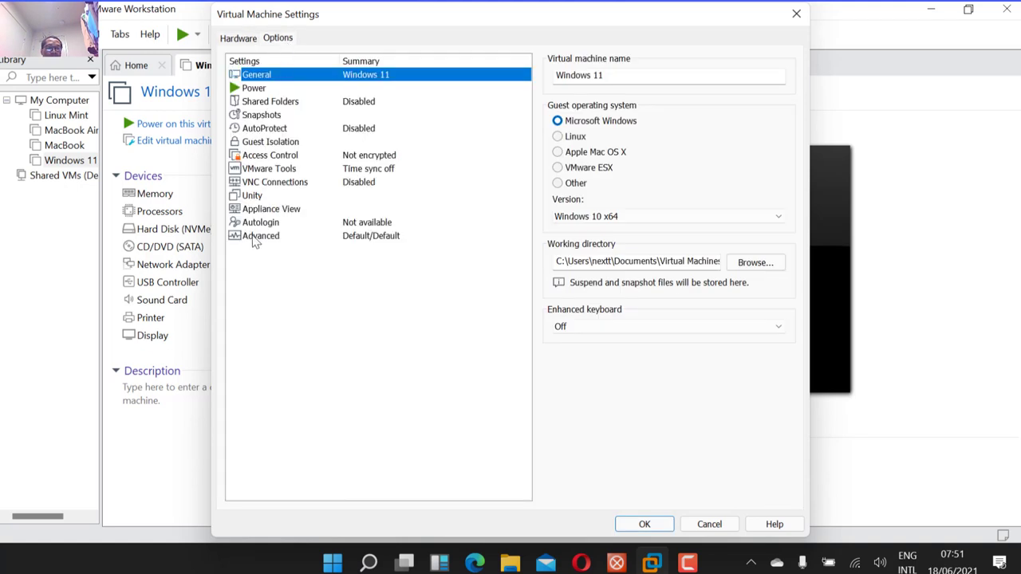
{"action": "left_click", "coordinate": [257, 238]}
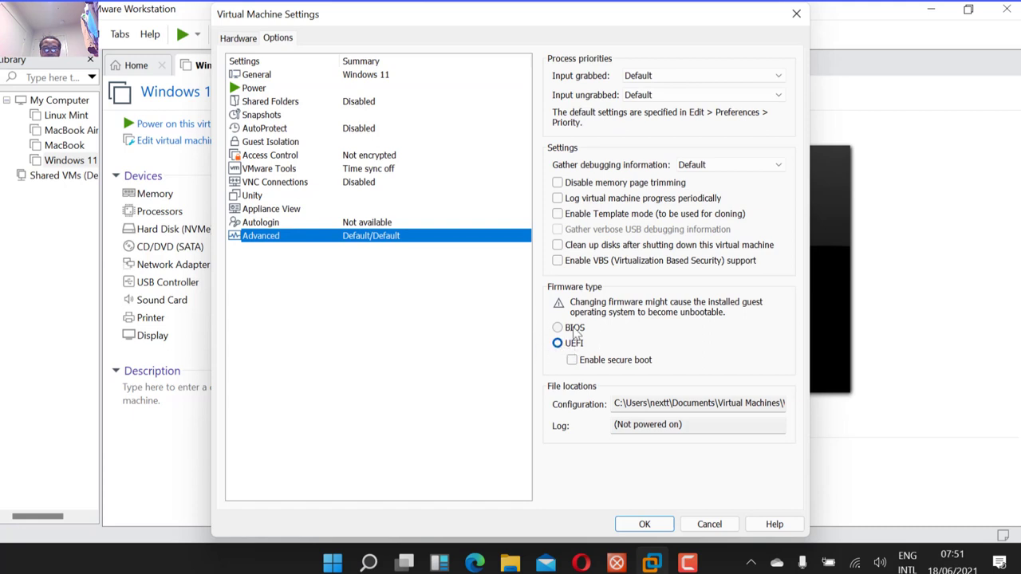
{"action": "left_click", "coordinate": [559, 329]}
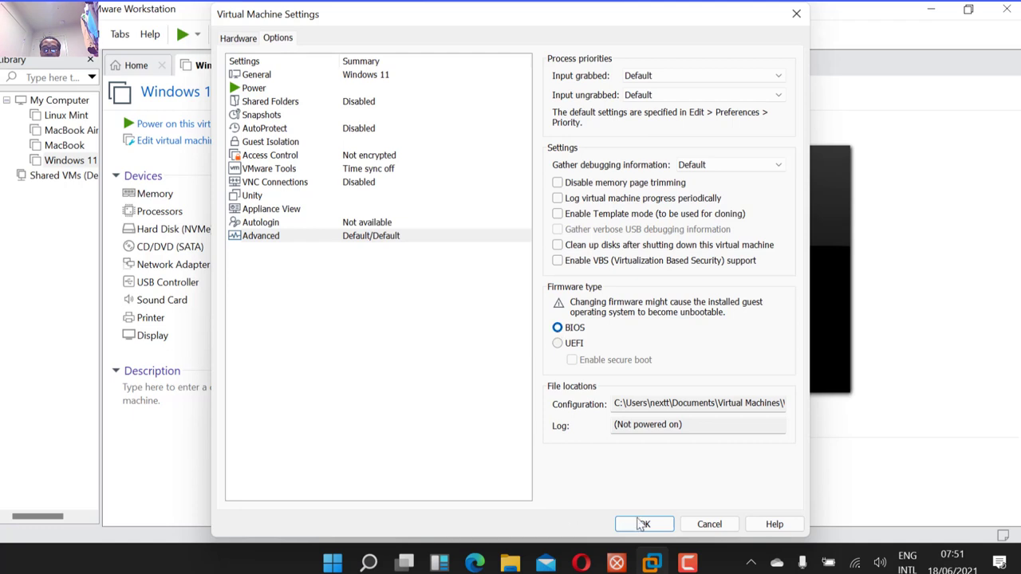
{"action": "left_click", "coordinate": [645, 524]}
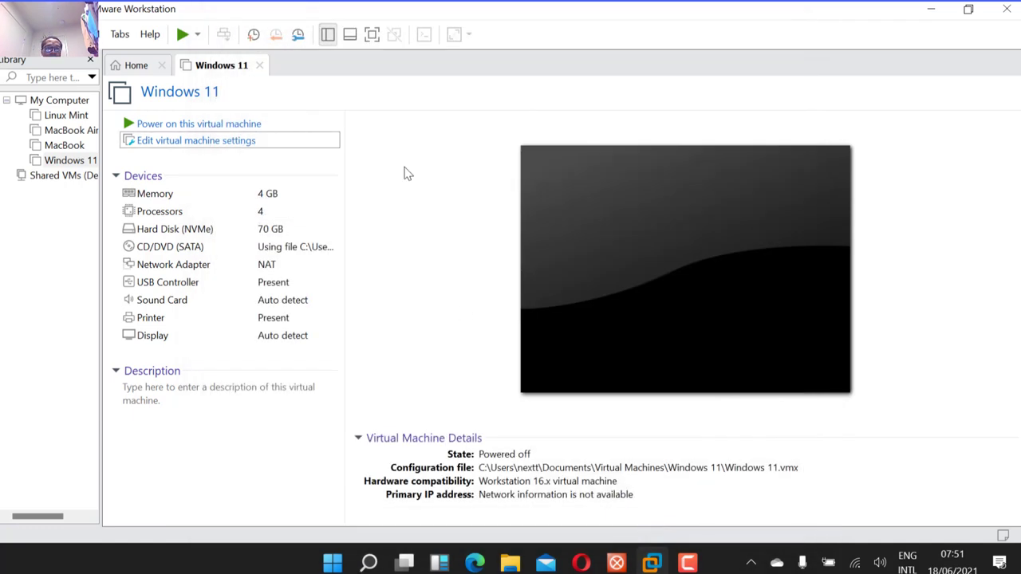
Collapse the description panel and show the booting Windows 11 VM full screen
{"action": "left_click", "coordinate": [117, 372]}
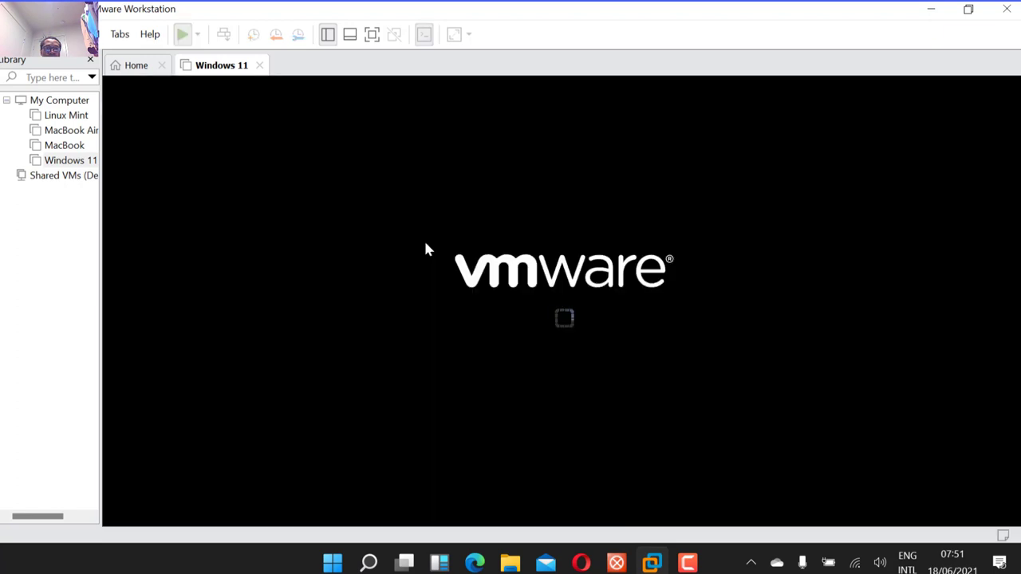
{"action": "left_click", "coordinate": [371, 35]}
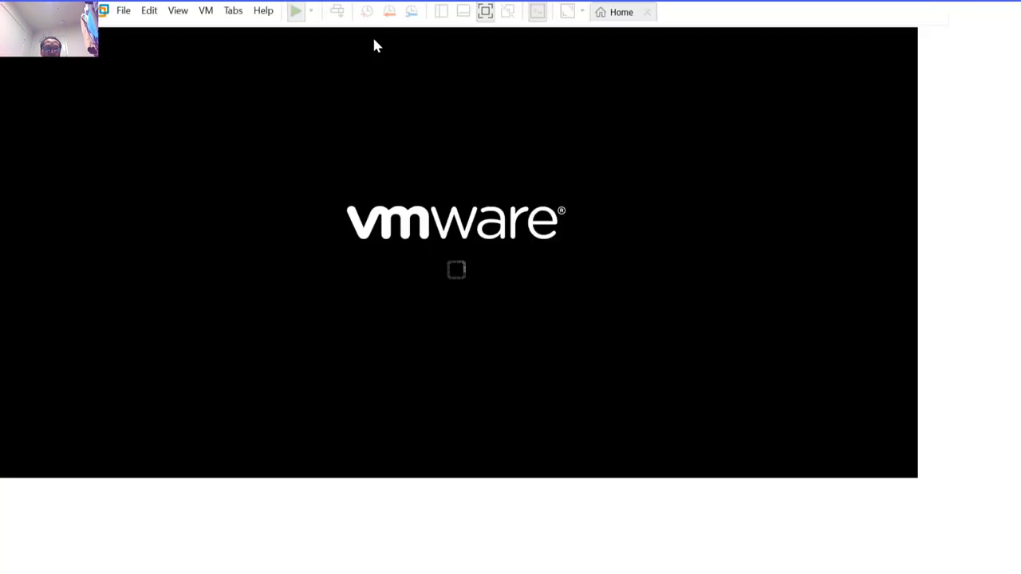
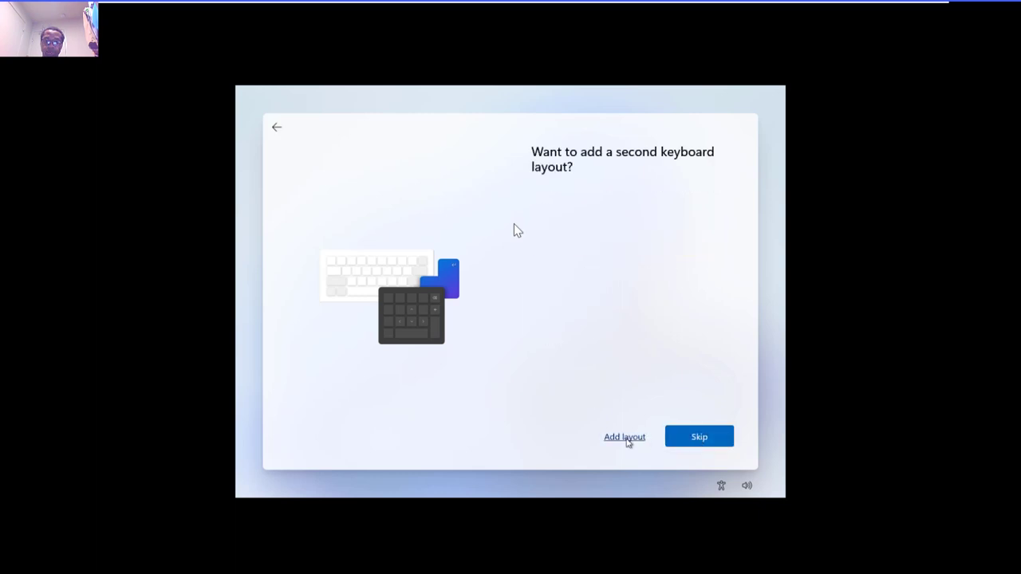
Skip adding a second keyboard layout to reach the work or school sign-in page
{"action": "left_click", "coordinate": [627, 440]}
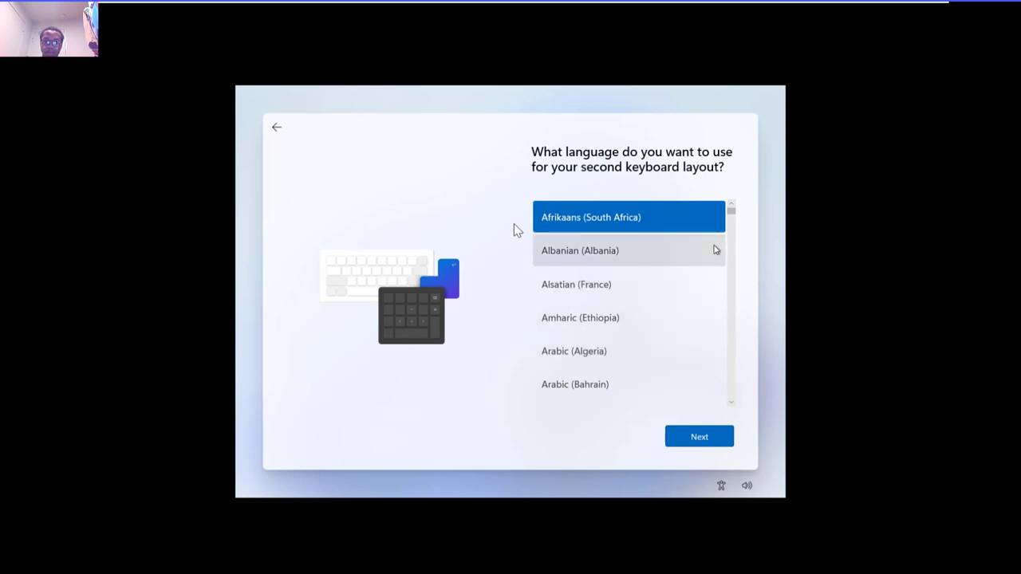
{"action": "left_click", "coordinate": [277, 129]}
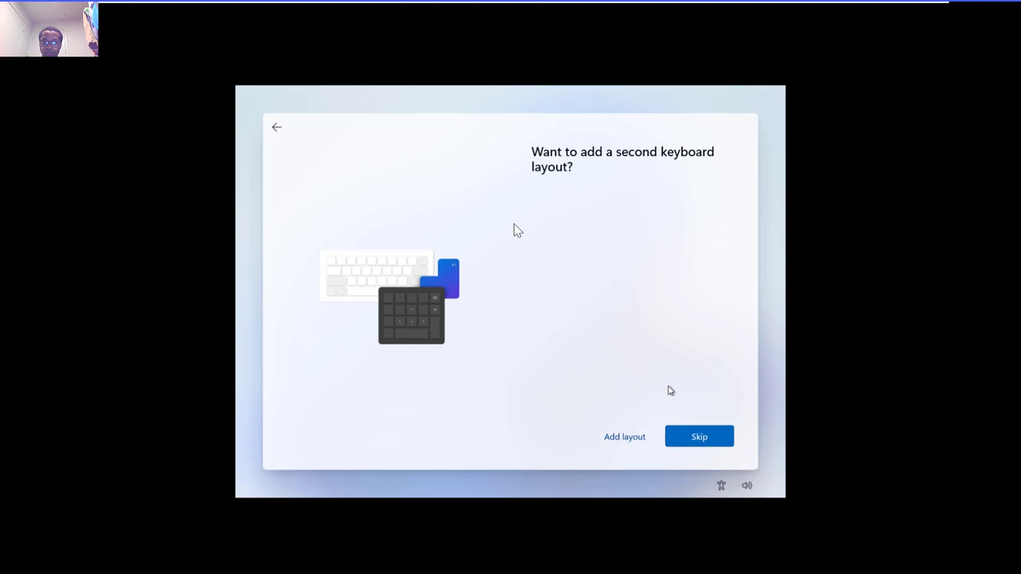
{"action": "left_click", "coordinate": [697, 438]}
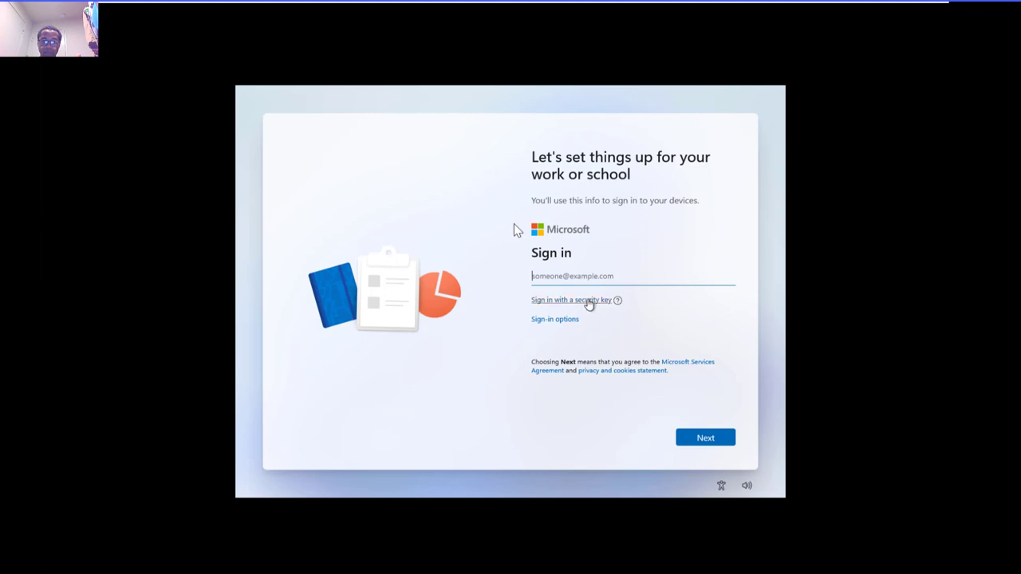
{"action": "left_click", "coordinate": [587, 301]}
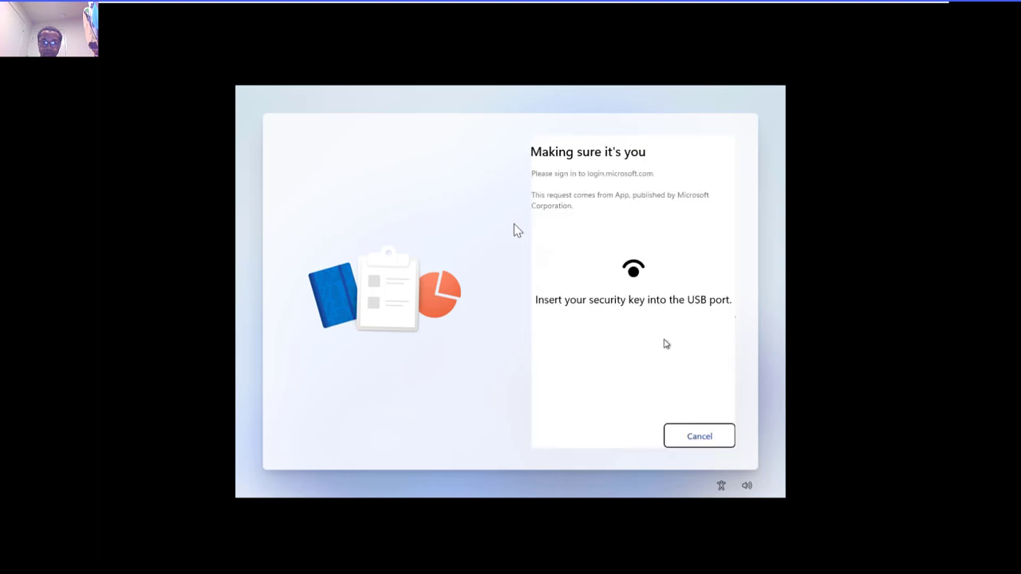
{"action": "left_click", "coordinate": [699, 442]}
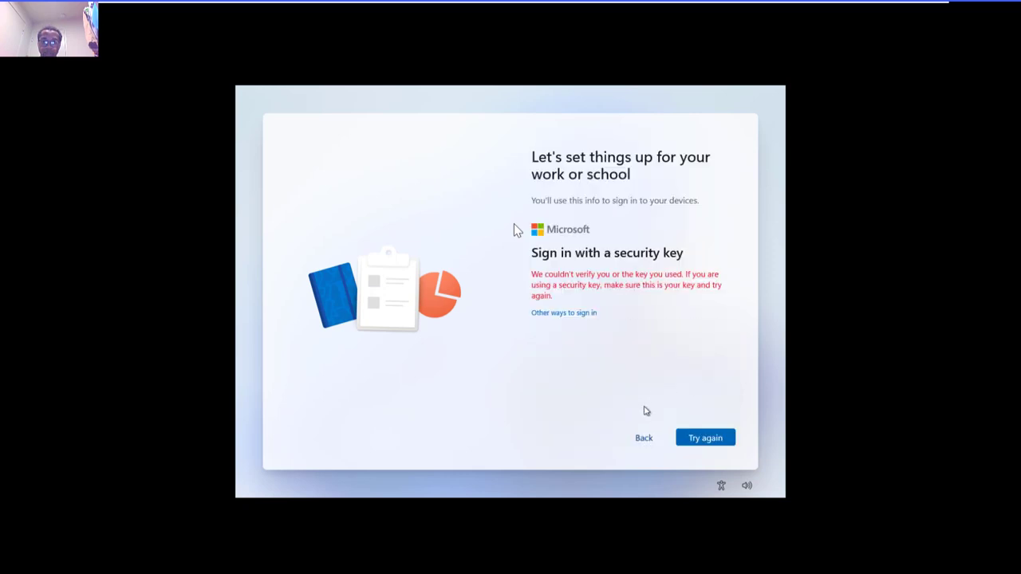
{"action": "left_click", "coordinate": [645, 437]}
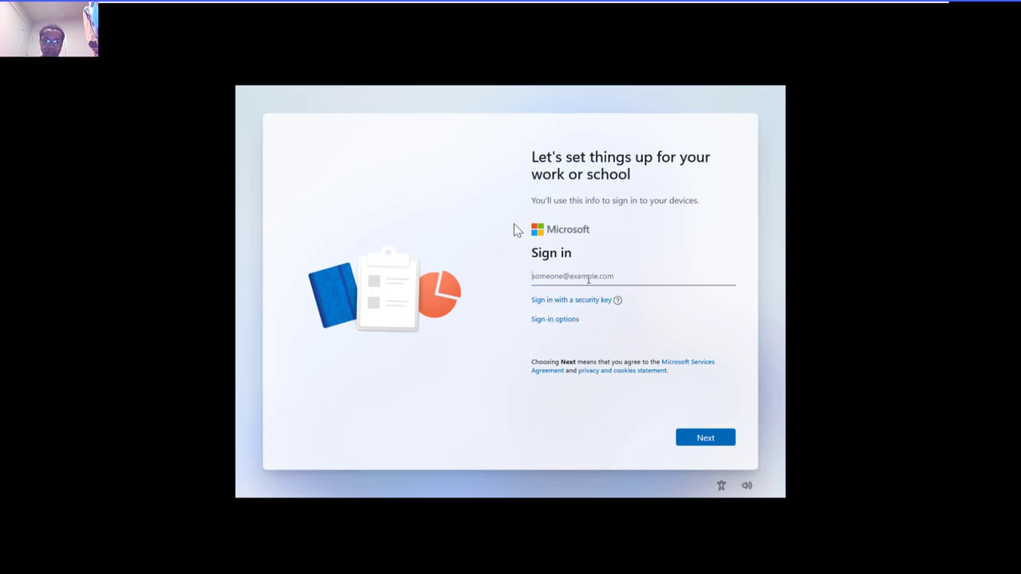
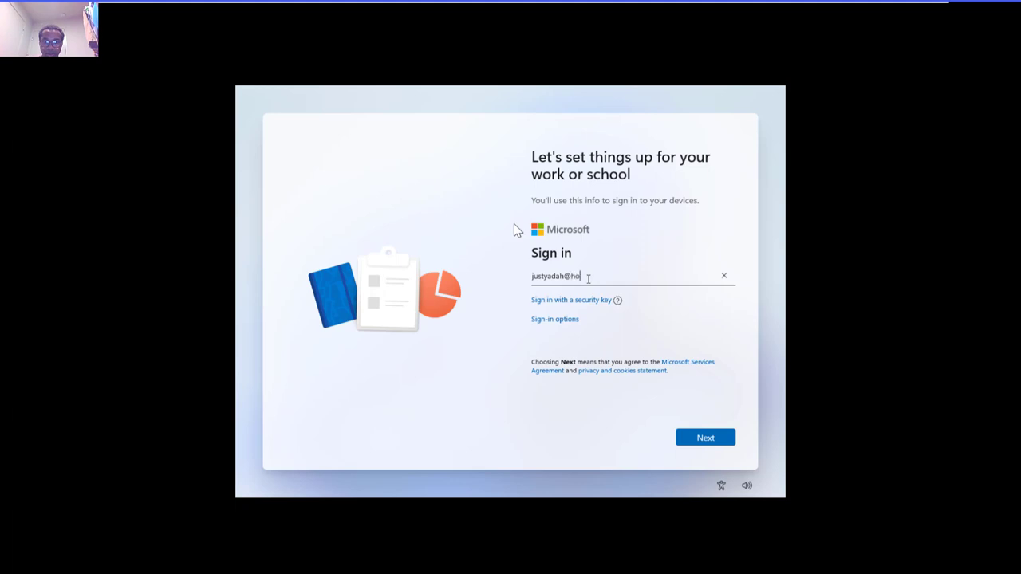
Submit an e-mail address, then pick 'Domain join instead' from the sign-in options
{"action": "left_click", "coordinate": [712, 438]}
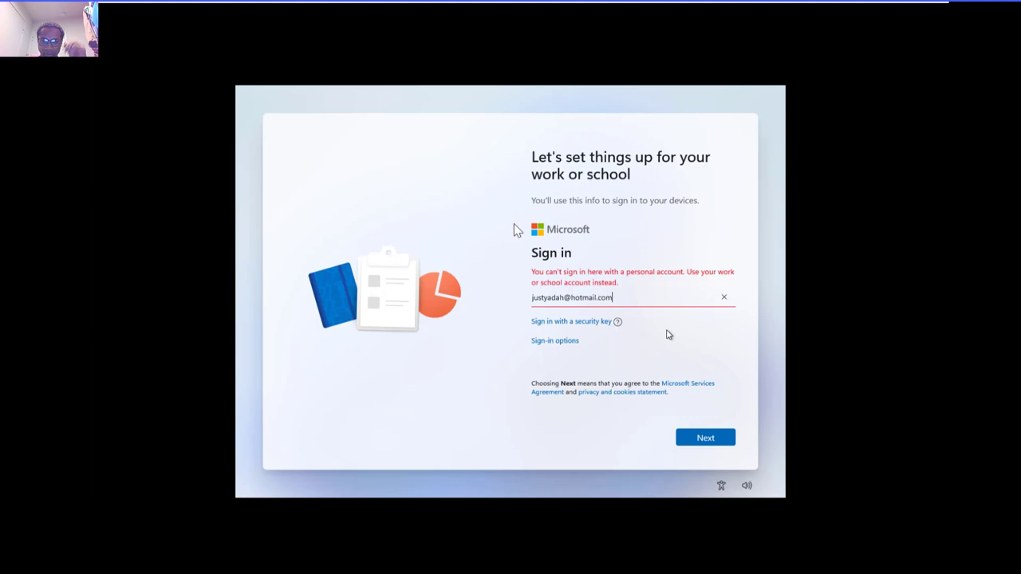
{"action": "left_click", "coordinate": [567, 341]}
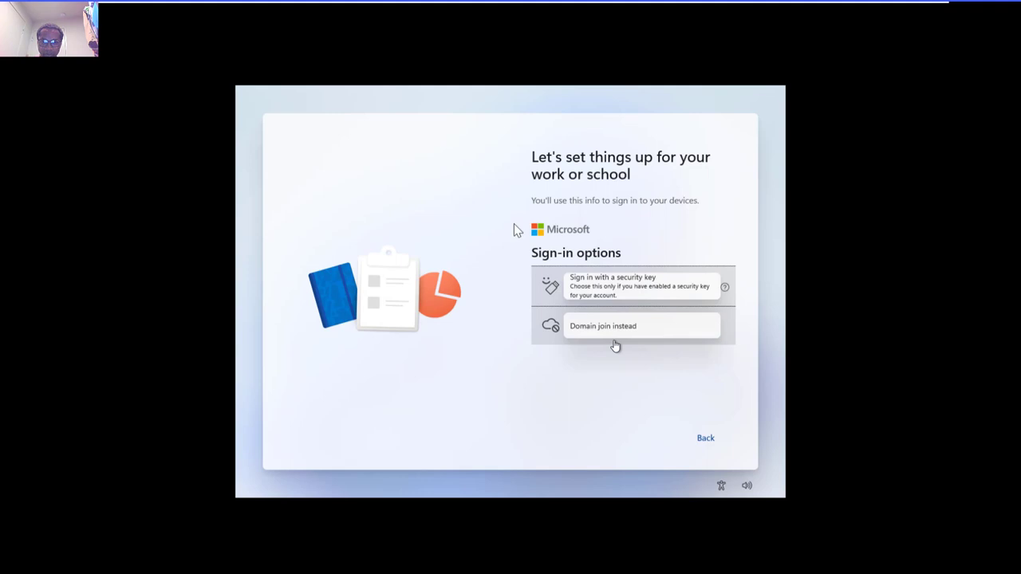
{"action": "left_click", "coordinate": [706, 439]}
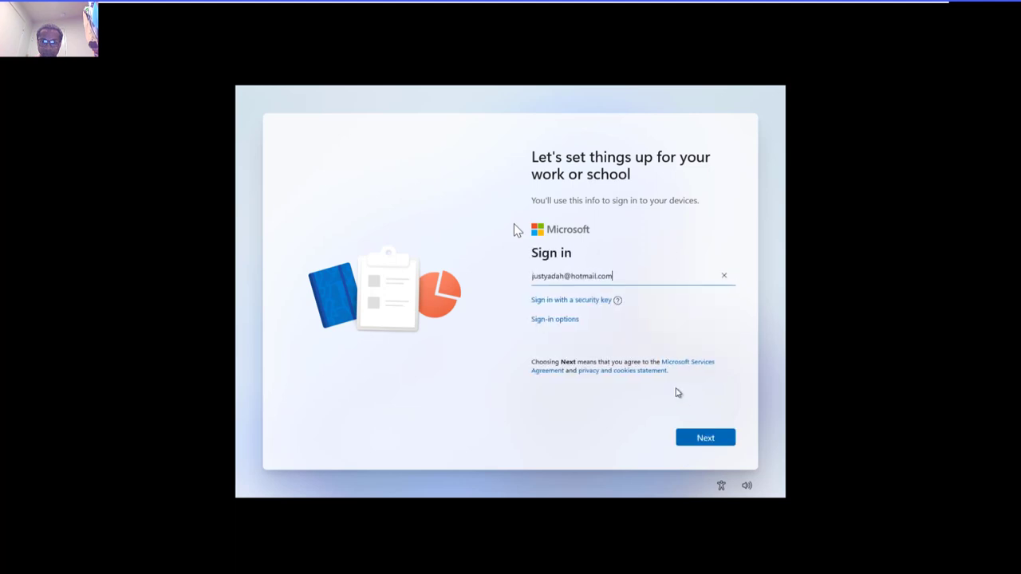
{"action": "left_click", "coordinate": [564, 320]}
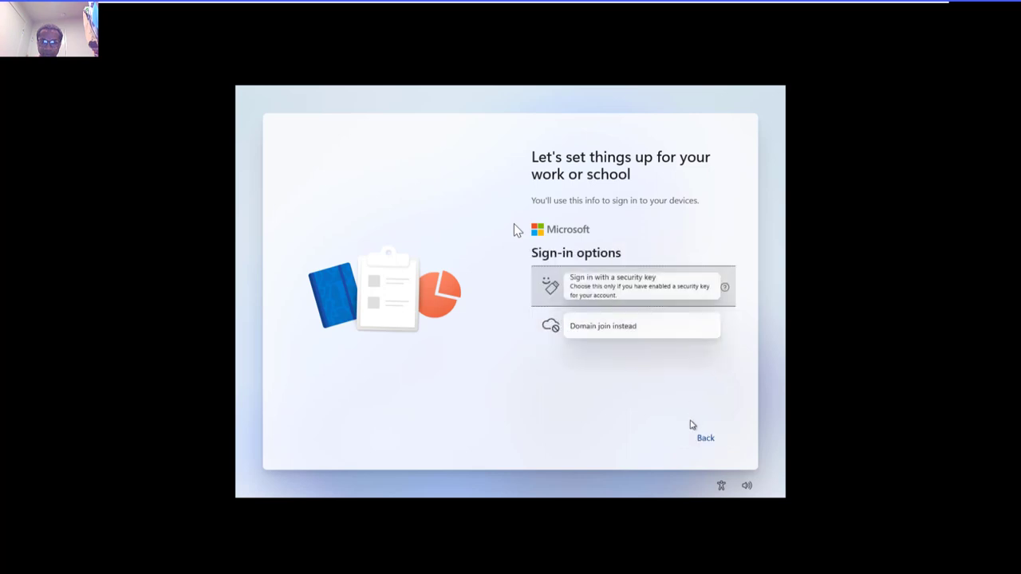
{"action": "left_click", "coordinate": [642, 336]}
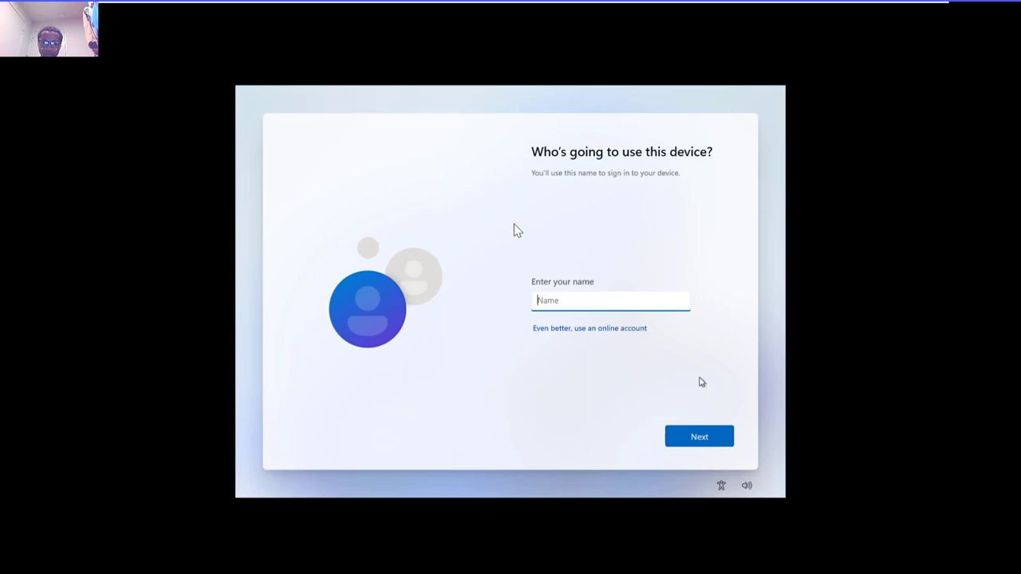
Enter the user's full name for the local account, then set and confirm an all-capitals password
{"action": "type", "text": "Jus"}
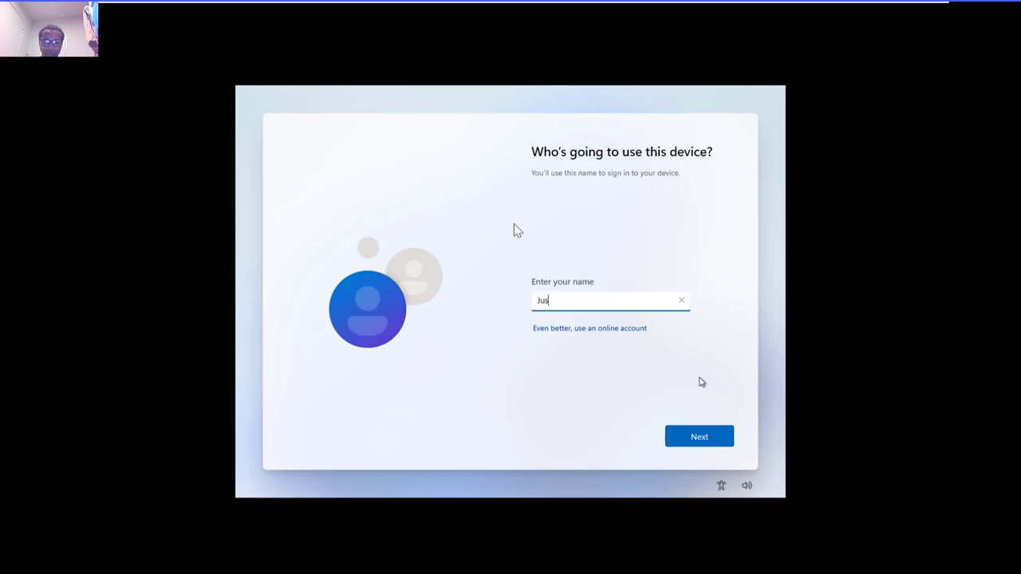
{"action": "type", "text": "t Yadah"}
{"action": "left_click", "coordinate": [702, 433]}
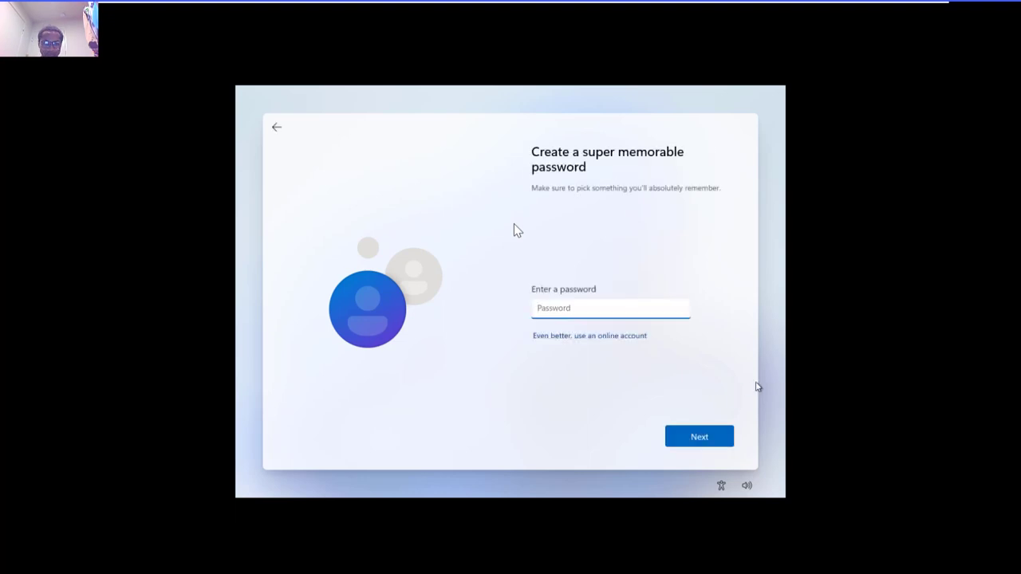
{"action": "key", "text": "Caps_Lock"}
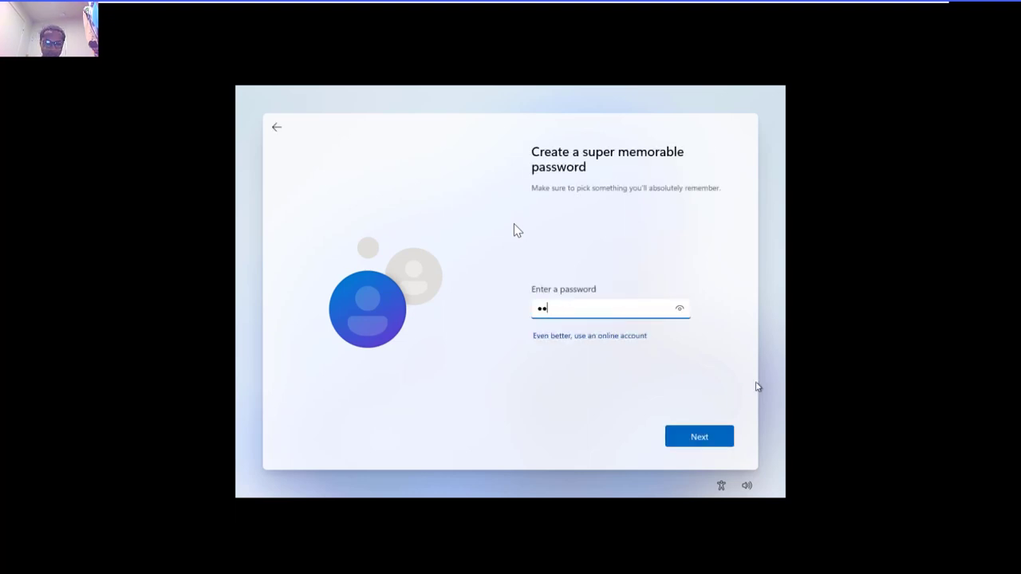
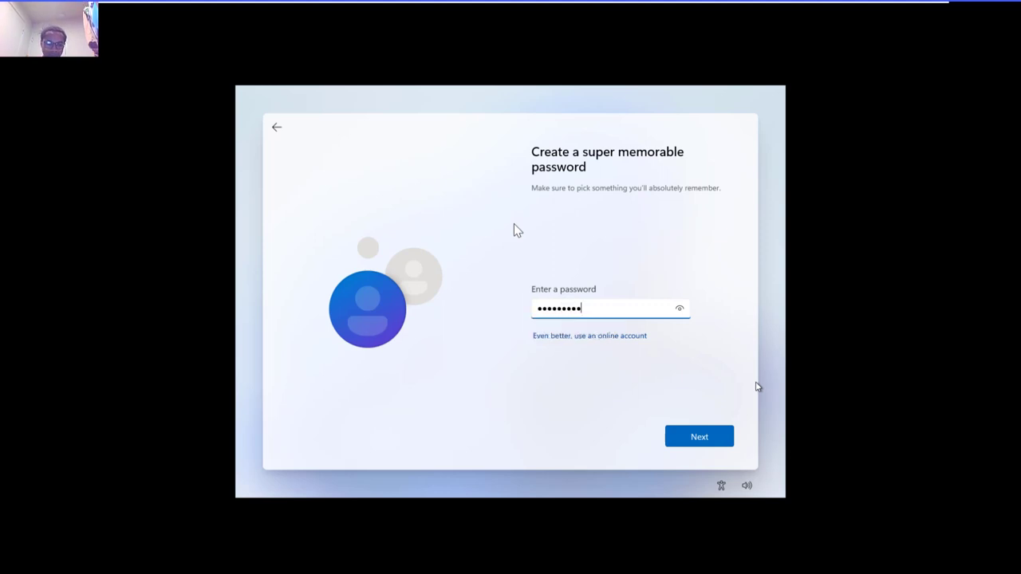
{"action": "left_click", "coordinate": [714, 438]}
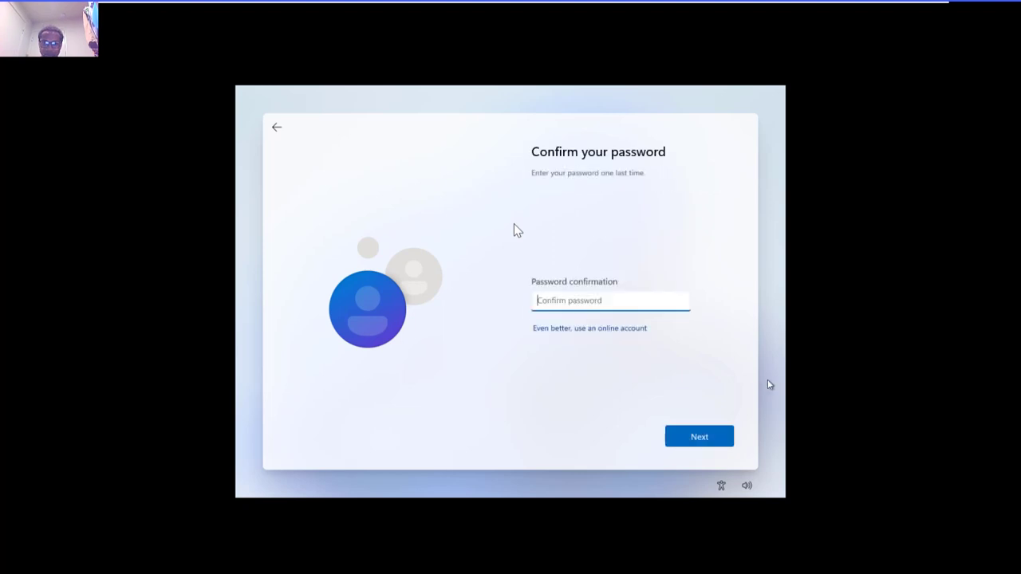
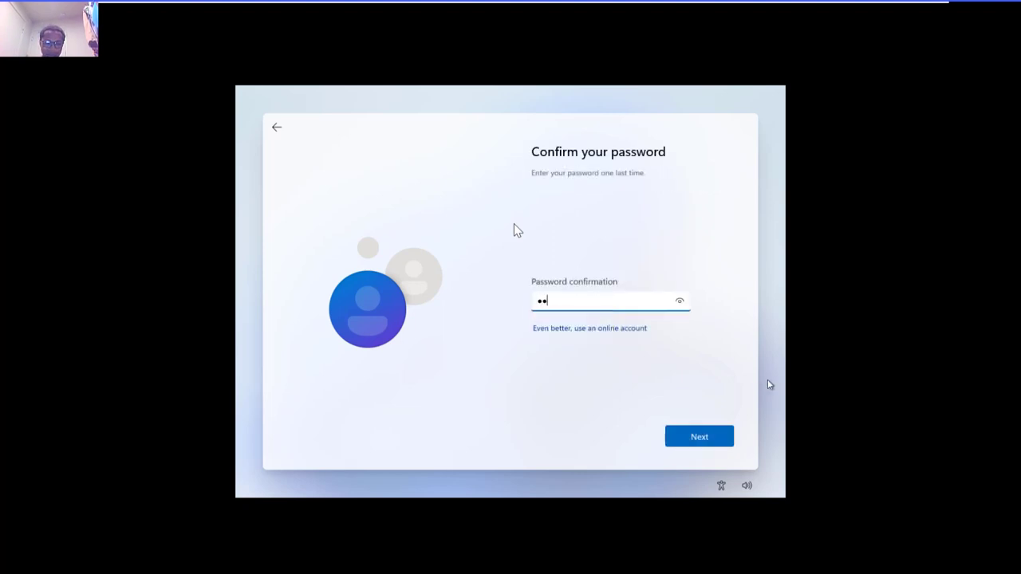
{"action": "left_click", "coordinate": [707, 440]}
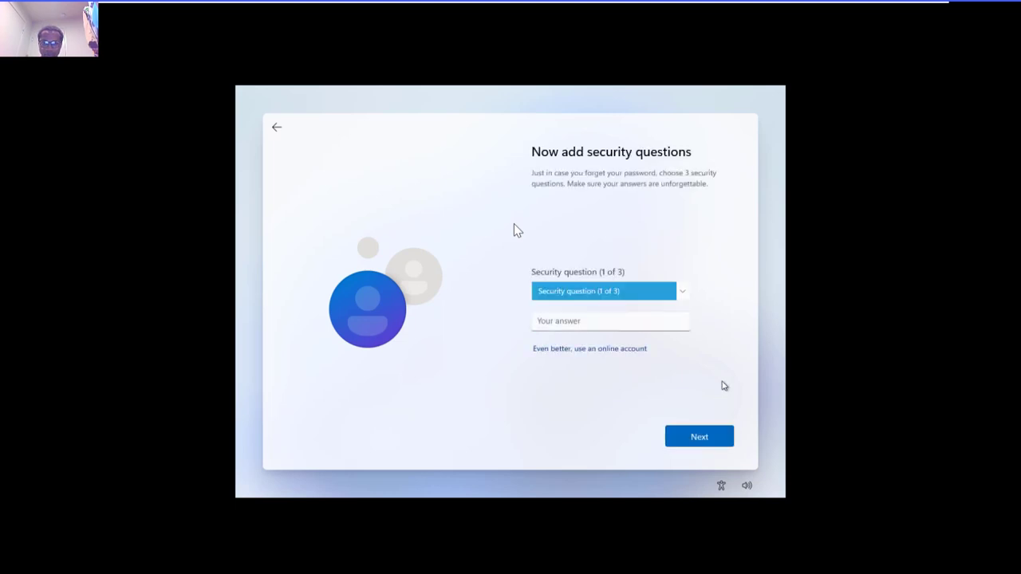
Set security question 1 to the childhood nickname question and enter its answer
{"action": "left_click", "coordinate": [652, 296]}
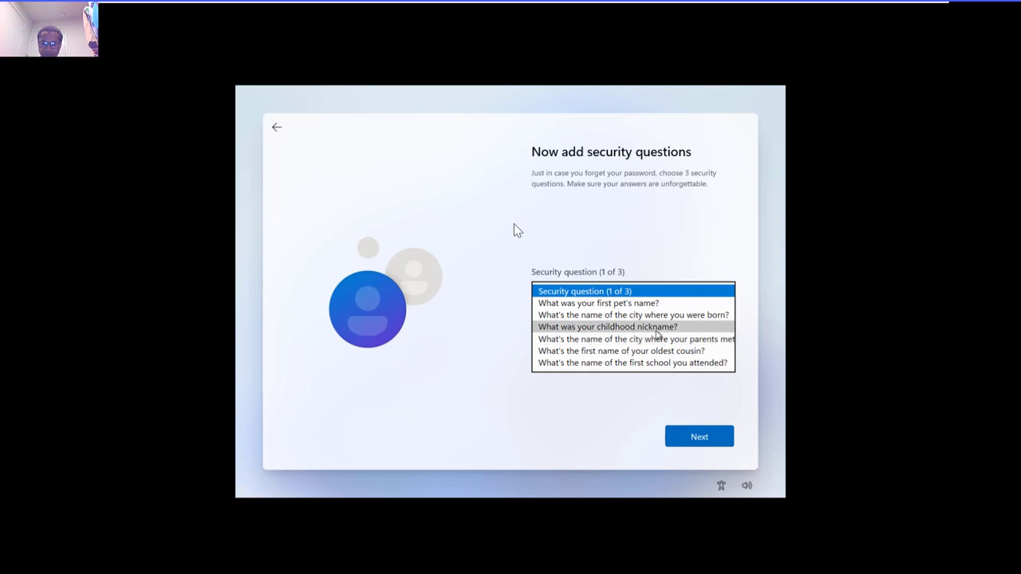
{"action": "left_click", "coordinate": [657, 328]}
{"action": "left_click", "coordinate": [611, 320]}
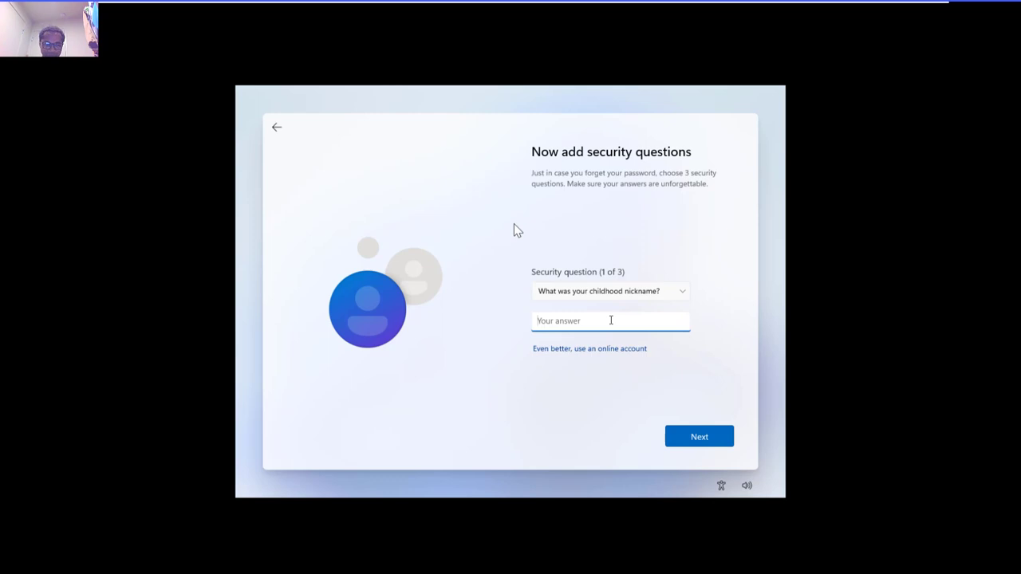
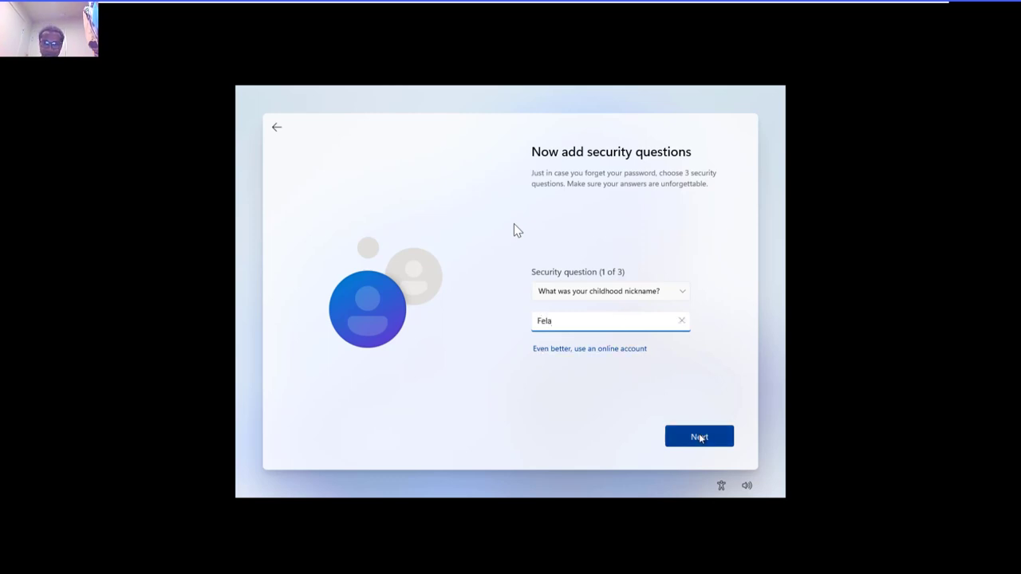
{"action": "left_click", "coordinate": [698, 437]}
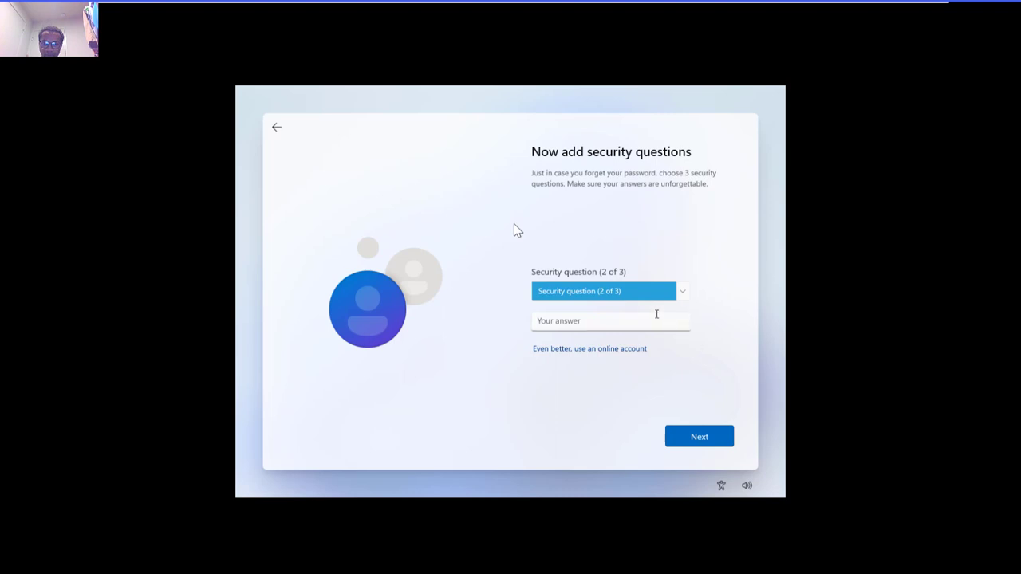
Set security question 2 to the first pet's name question and enter its answer
{"action": "left_click", "coordinate": [630, 295]}
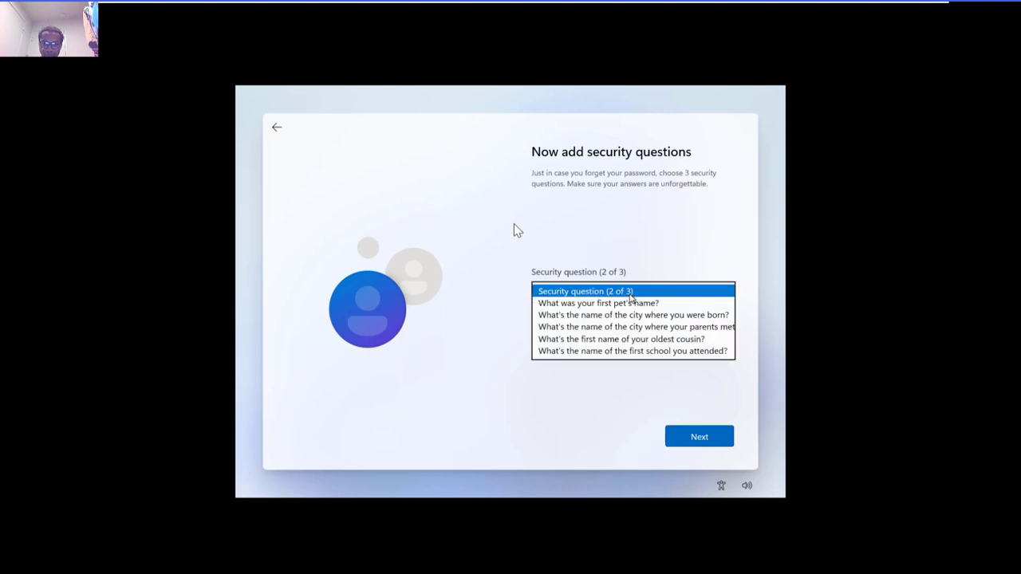
{"action": "left_click", "coordinate": [635, 305]}
{"action": "left_click", "coordinate": [606, 331]}
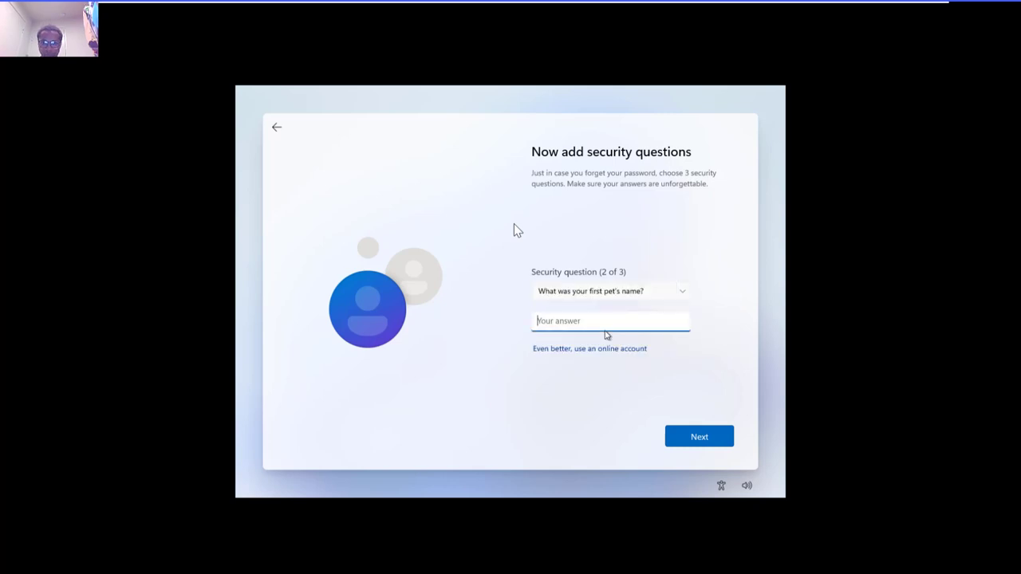
{"action": "left_click", "coordinate": [702, 438]}
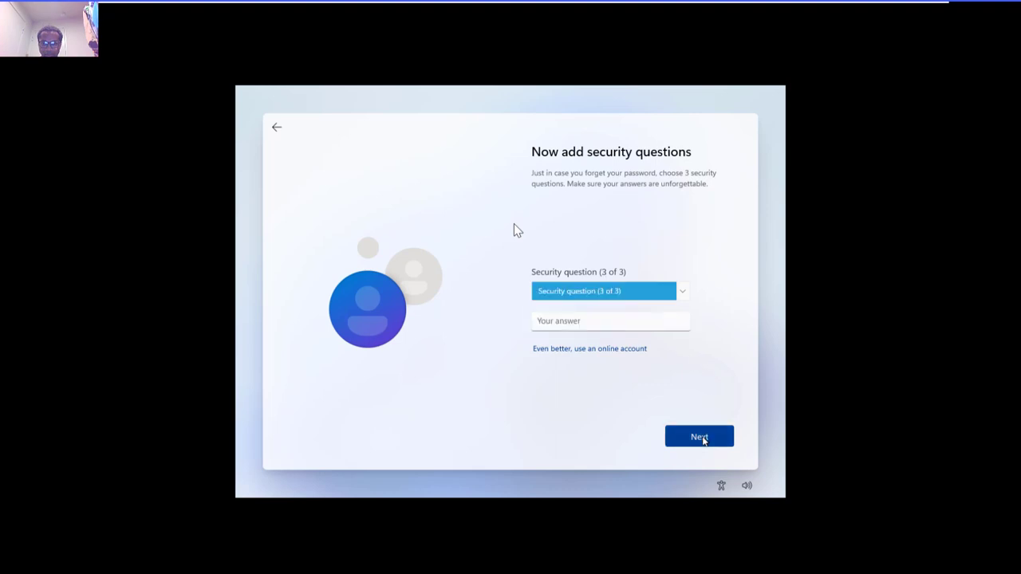
Set security question 3 to the oldest cousin's first name, answer it, and submit
{"action": "left_click", "coordinate": [626, 291]}
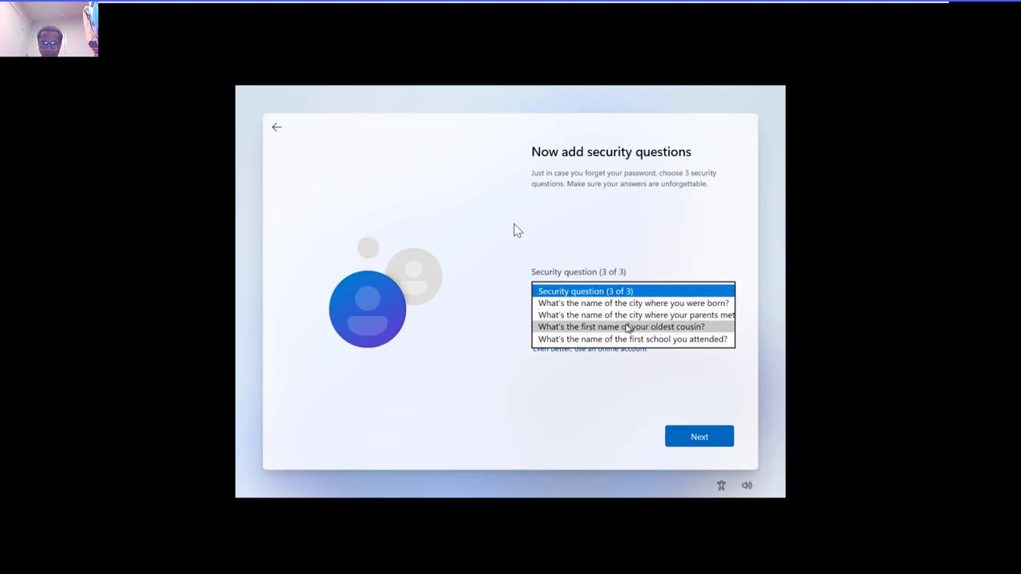
{"action": "left_click", "coordinate": [627, 327]}
{"action": "left_click", "coordinate": [614, 323]}
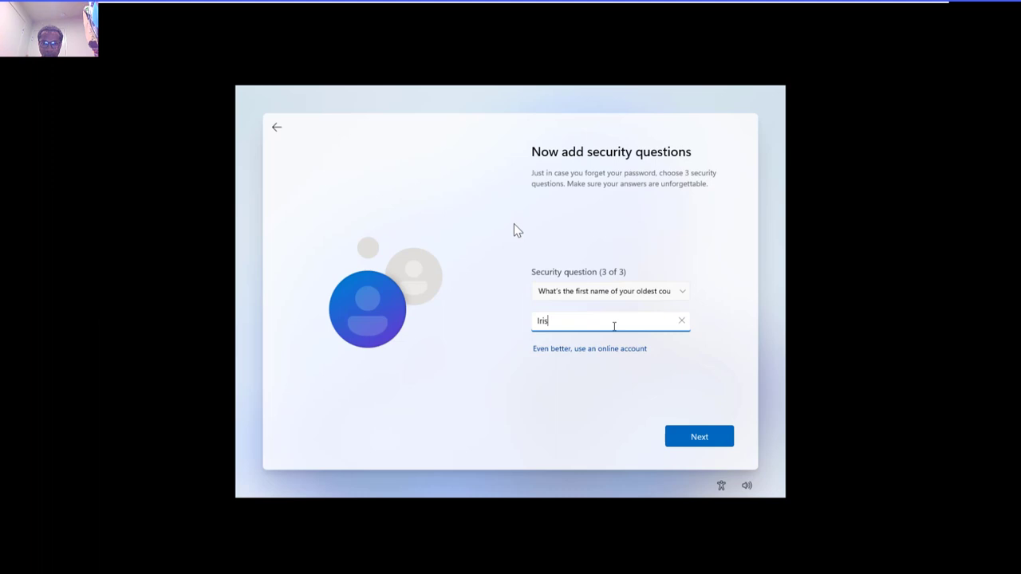
{"action": "left_click", "coordinate": [685, 444]}
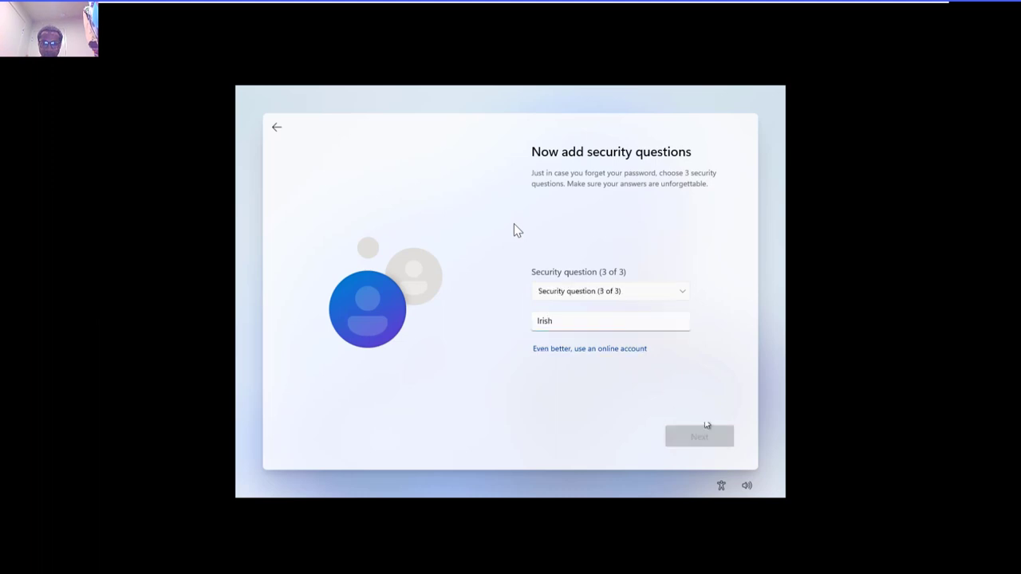
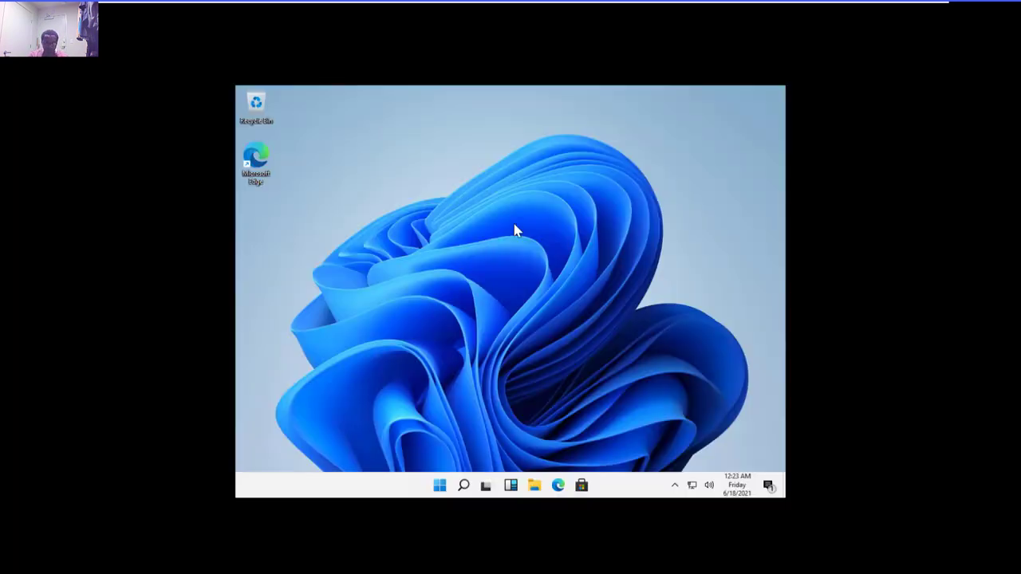
Open and close Start, then dismiss the 'Searching for Display Driver' notification from the notification panel
{"action": "key", "text": "super"}
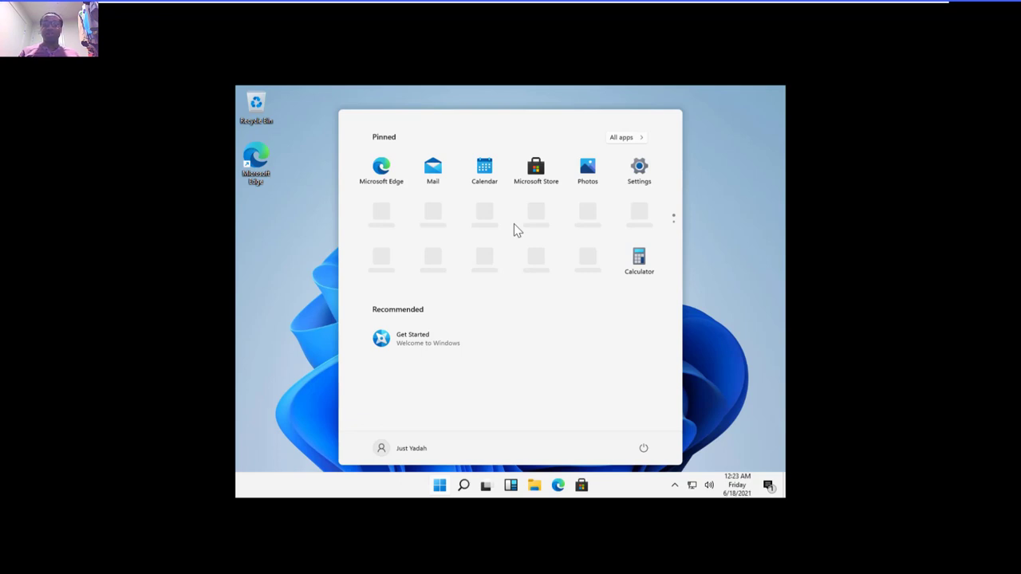
{"action": "left_click", "coordinate": [518, 338]}
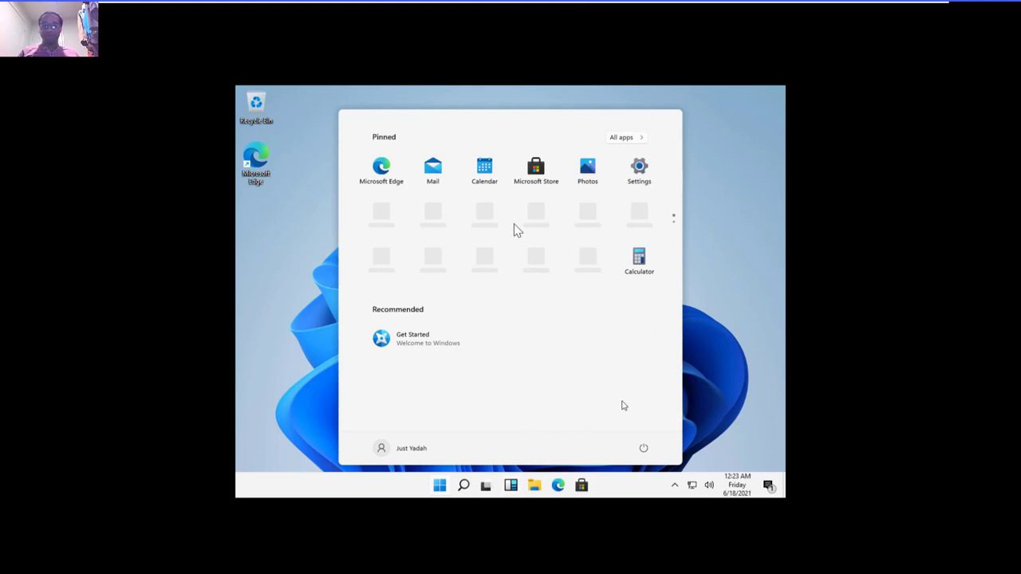
{"action": "left_click", "coordinate": [739, 365]}
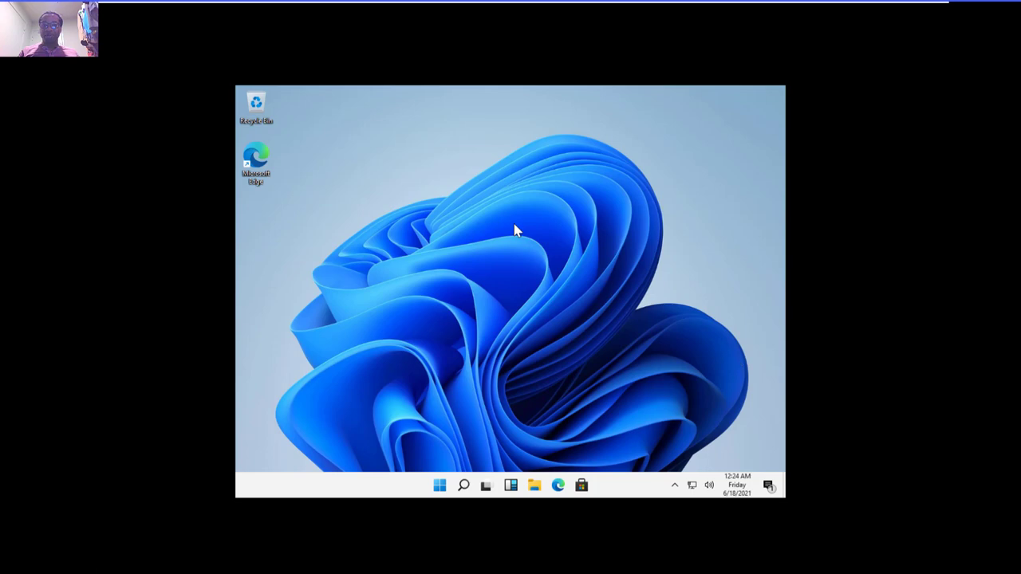
{"action": "left_click", "coordinate": [769, 486]}
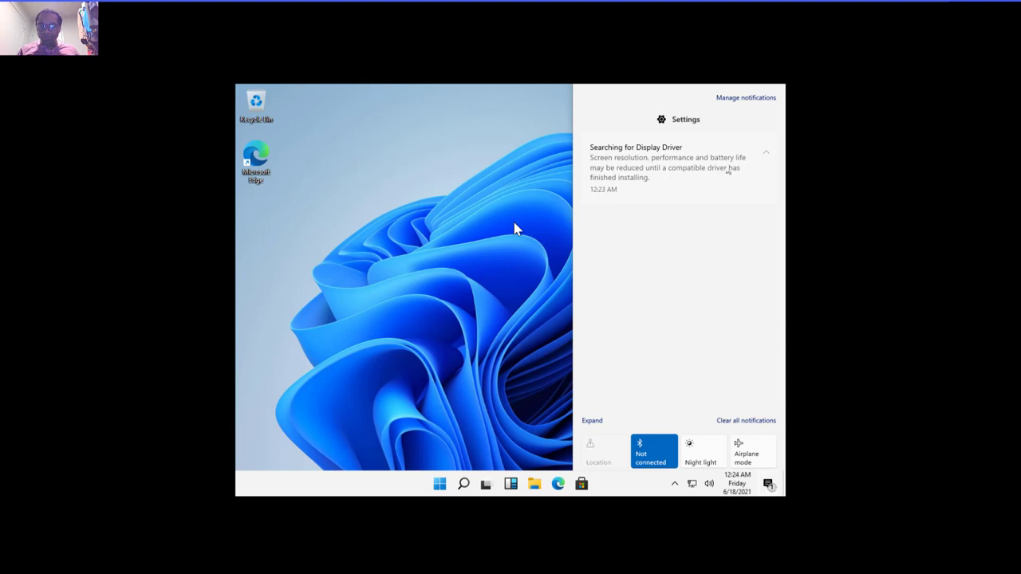
{"action": "mouse_move", "coordinate": [734, 156]}
{"action": "left_click", "coordinate": [766, 142]}
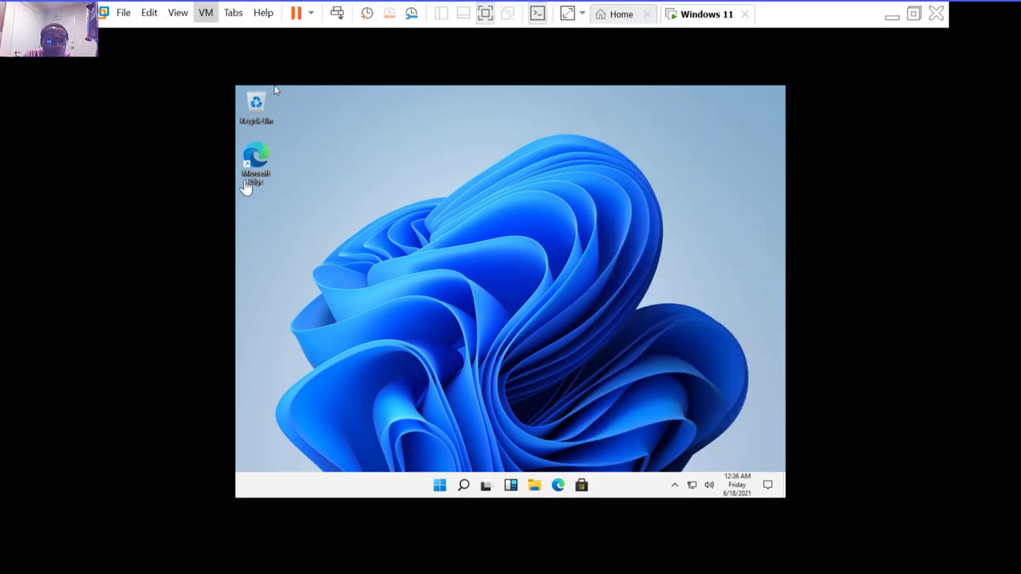
Run VM > Install VMware Tools and confirm connecting the installer CD to the Windows 11 guest
{"action": "key", "text": "alt+m"}
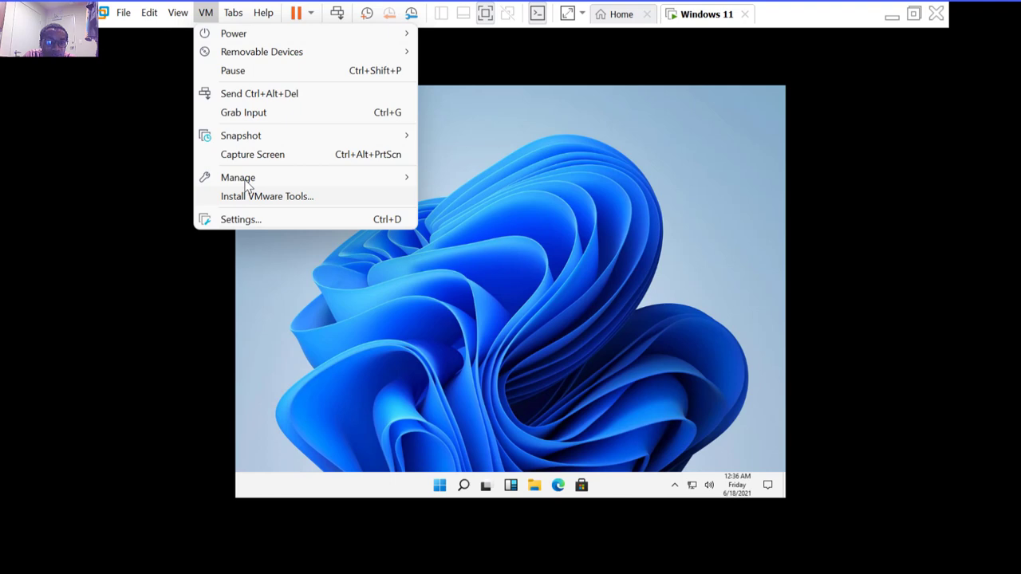
{"action": "left_click", "coordinate": [267, 196]}
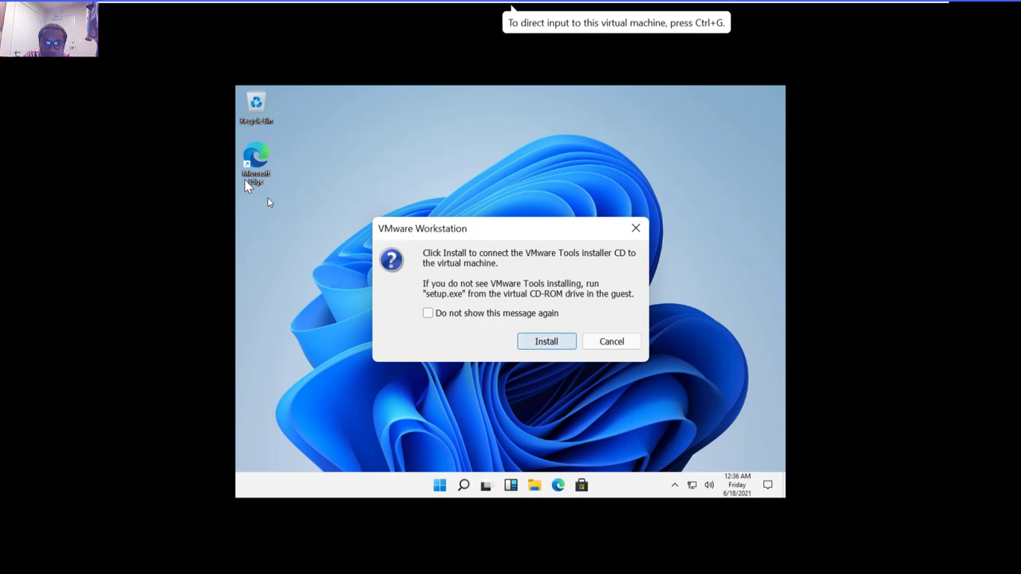
{"action": "key", "text": "Return"}
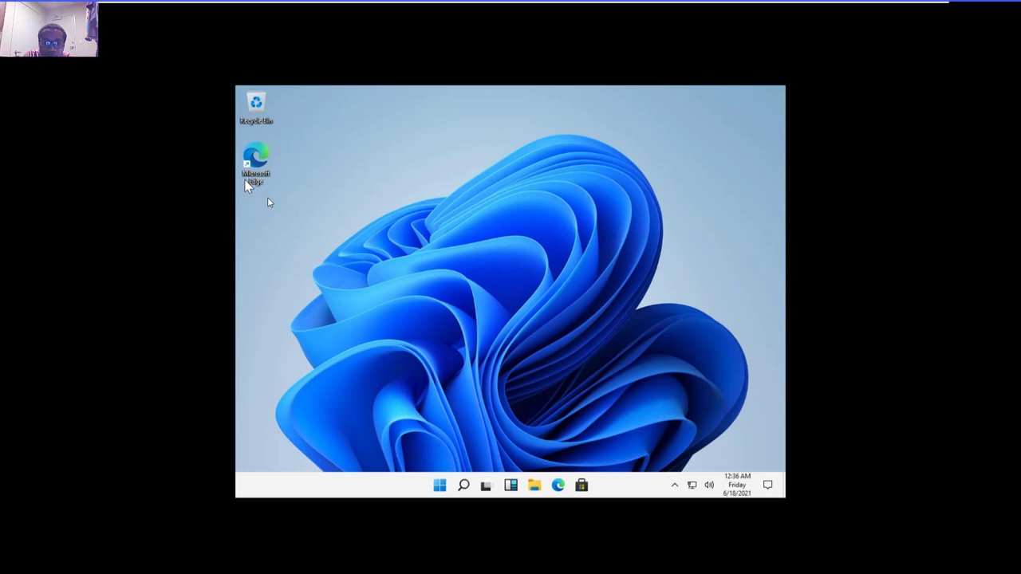
{"action": "left_click", "coordinate": [585, 310]}
Close the duplicate File Explorer window so only one remains
{"action": "left_click", "coordinate": [534, 485]}
{"action": "mouse_move", "coordinate": [535, 485]}
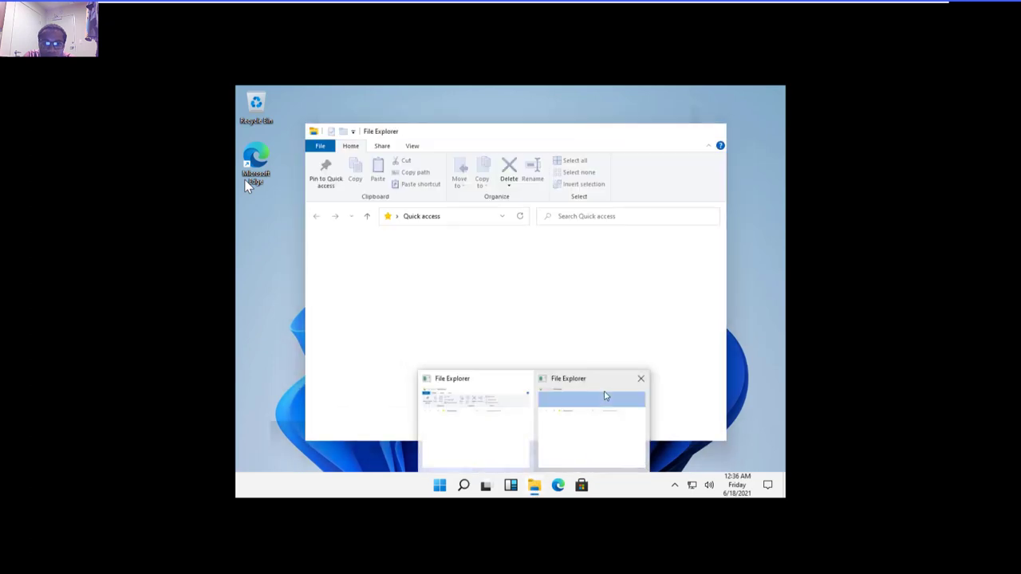
{"action": "left_click", "coordinate": [642, 379]}
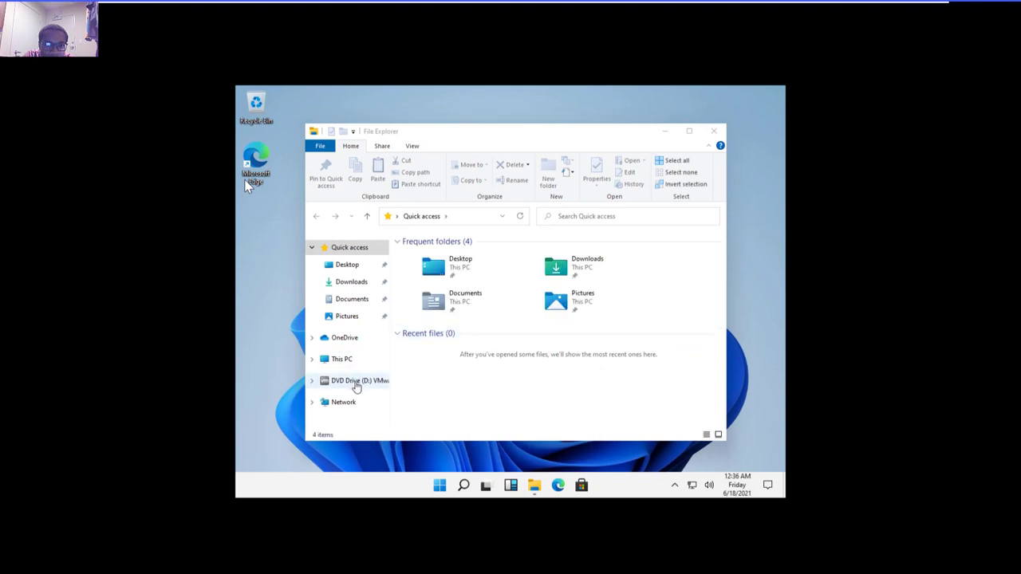
From the VMware Tools DVD AutoPlay prompt, run setup64.exe
{"action": "mouse_move", "coordinate": [269, 90]}
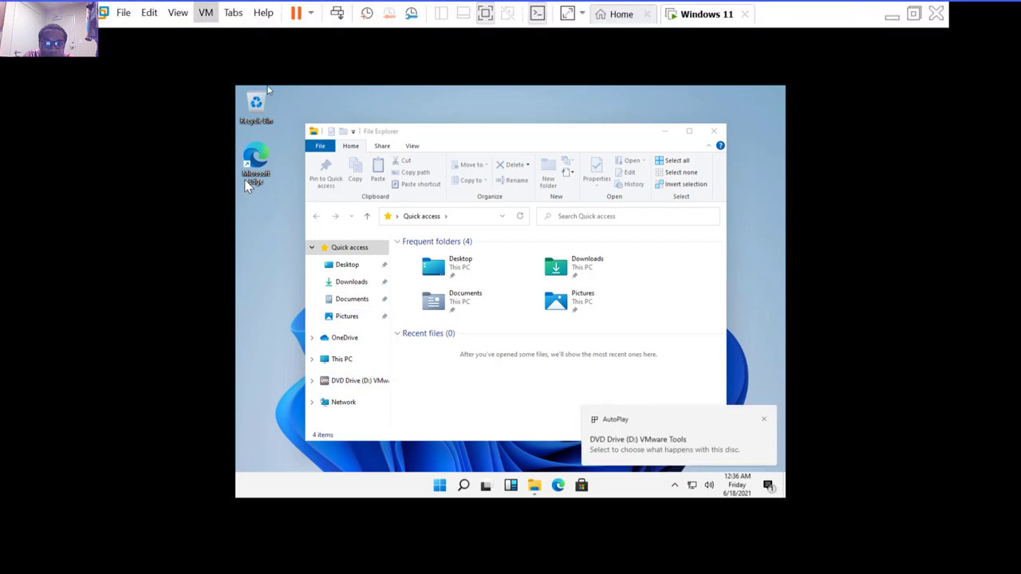
{"action": "left_click", "coordinate": [269, 90]}
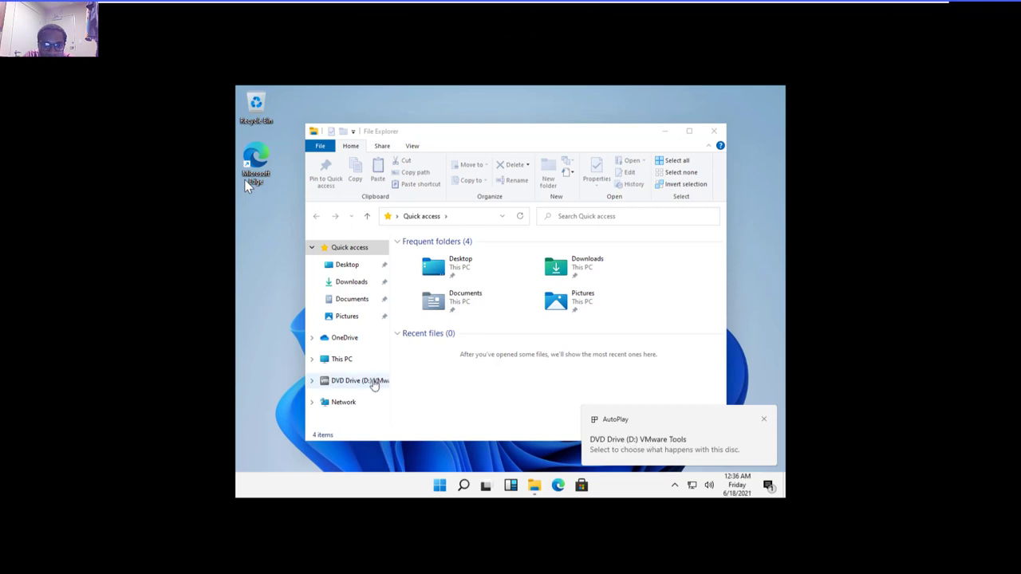
{"action": "left_click", "coordinate": [648, 441]}
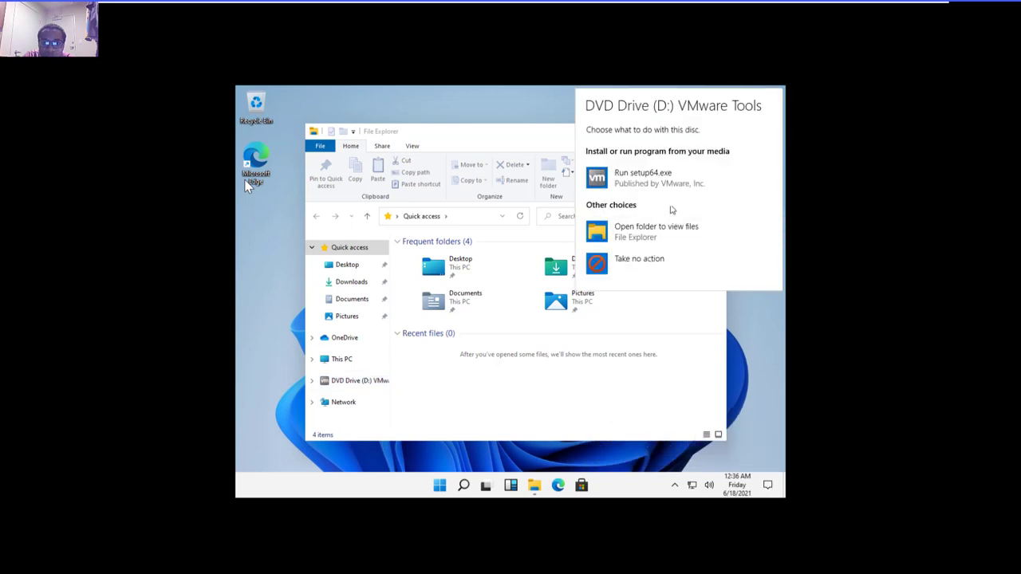
{"action": "left_click", "coordinate": [652, 183]}
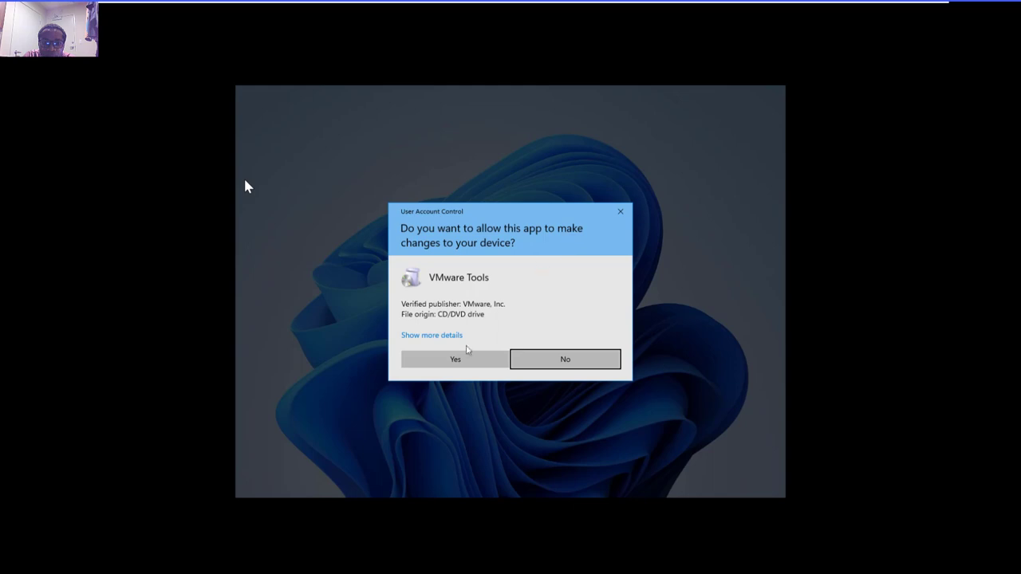
Allow VMware Tools in User Account Control, then close the remaining File Explorer window
{"action": "left_click", "coordinate": [459, 366]}
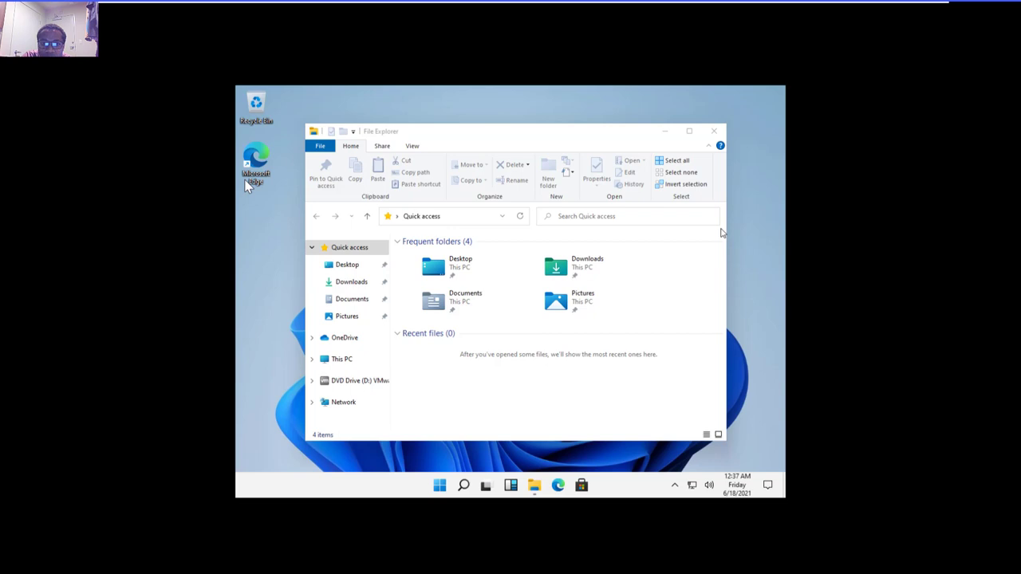
{"action": "left_click", "coordinate": [715, 134]}
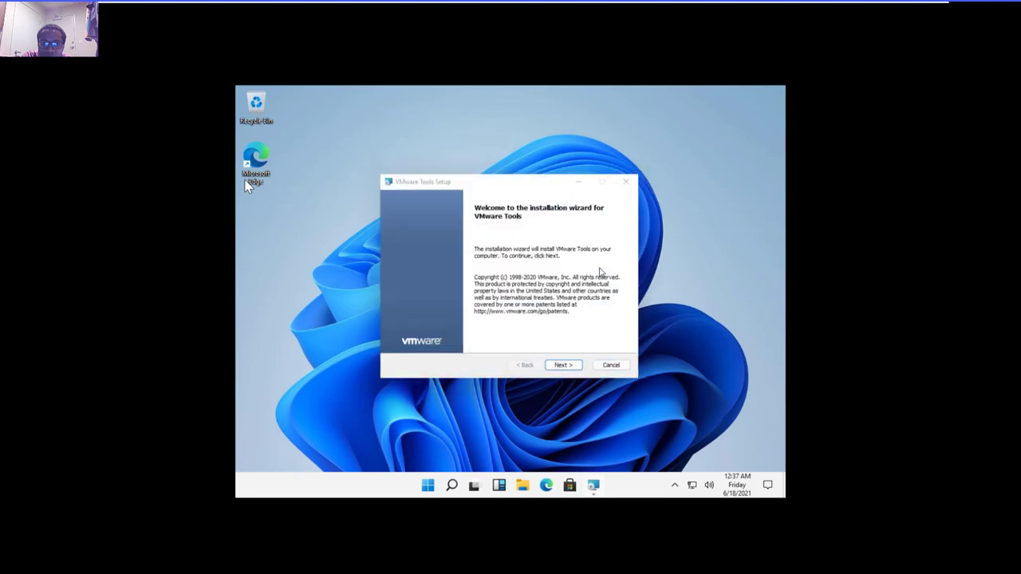
Go through VMware Tools Setup with the Typical setup type, finish it, and answer the restart prompt
{"action": "left_click", "coordinate": [568, 369]}
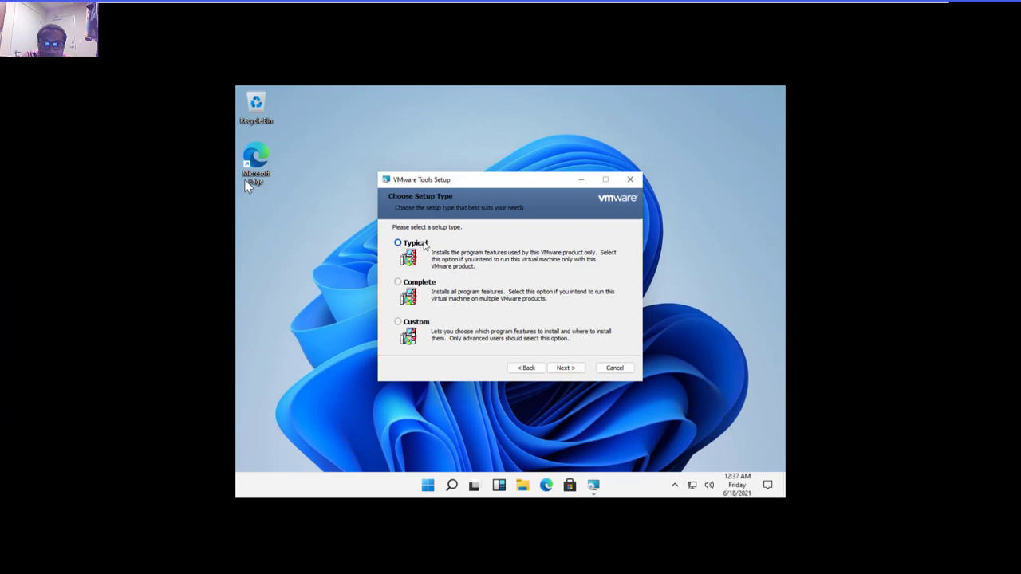
{"action": "left_click", "coordinate": [565, 368]}
{"action": "left_click", "coordinate": [565, 368]}
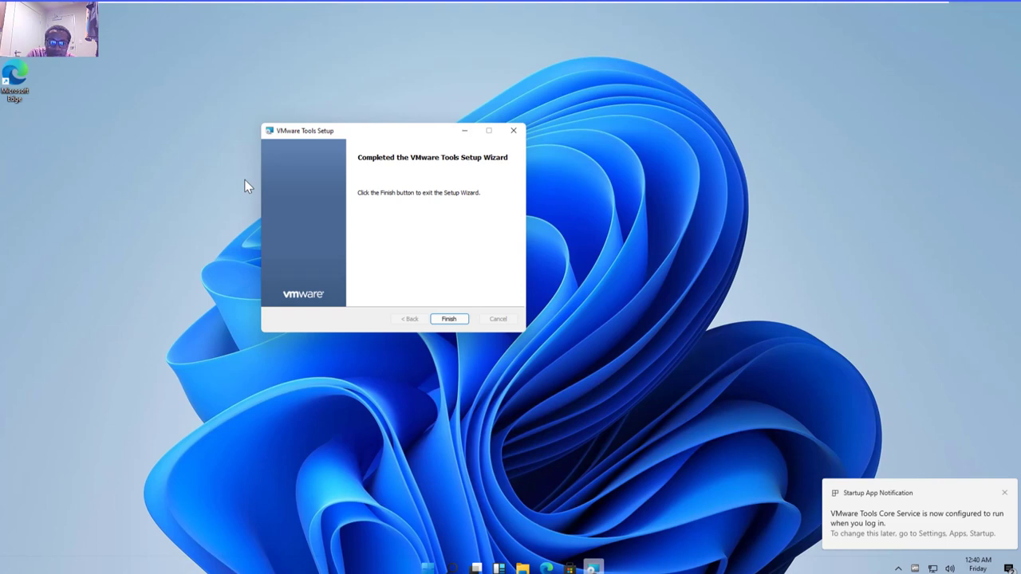
{"action": "key", "text": "Return"}
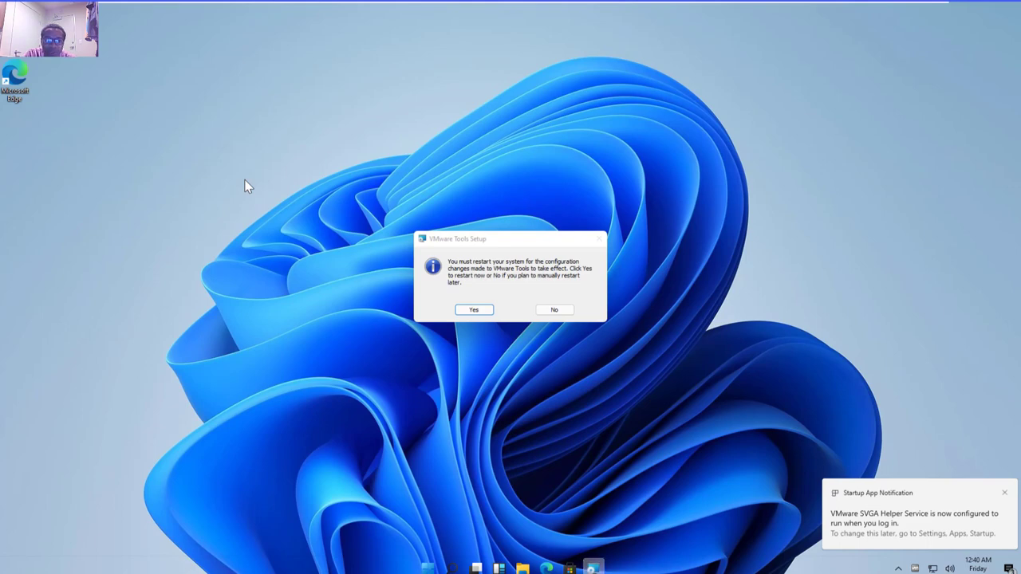
{"action": "key", "text": "Return"}
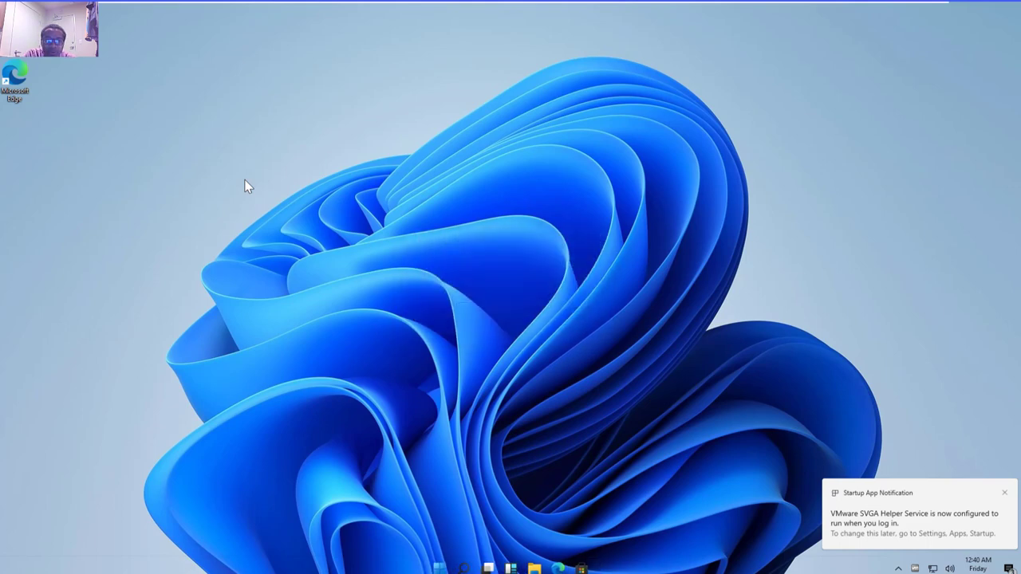
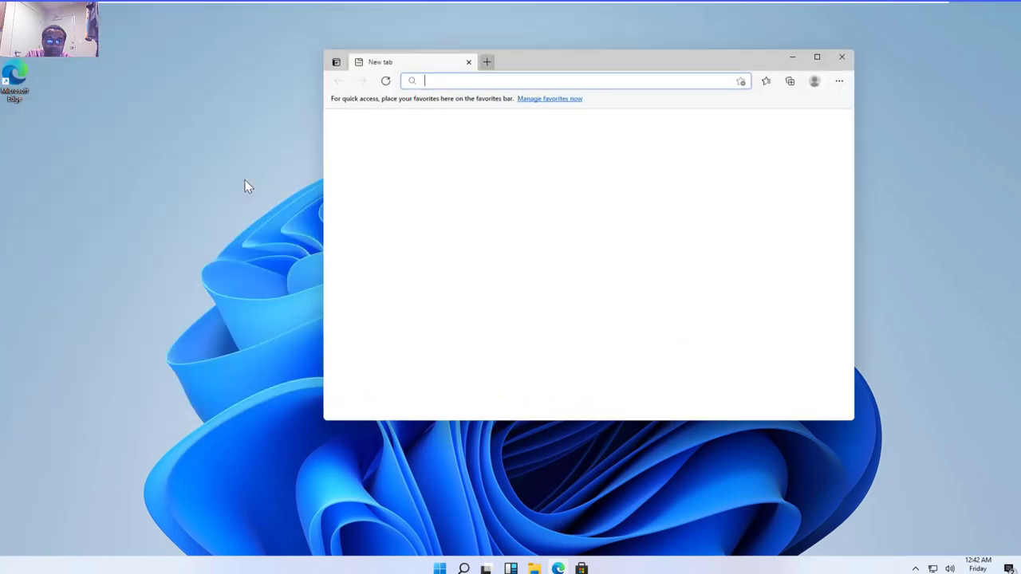
In a second new tab, search Bing for 'google chrome download'
{"action": "key", "text": "ctrl+t"}
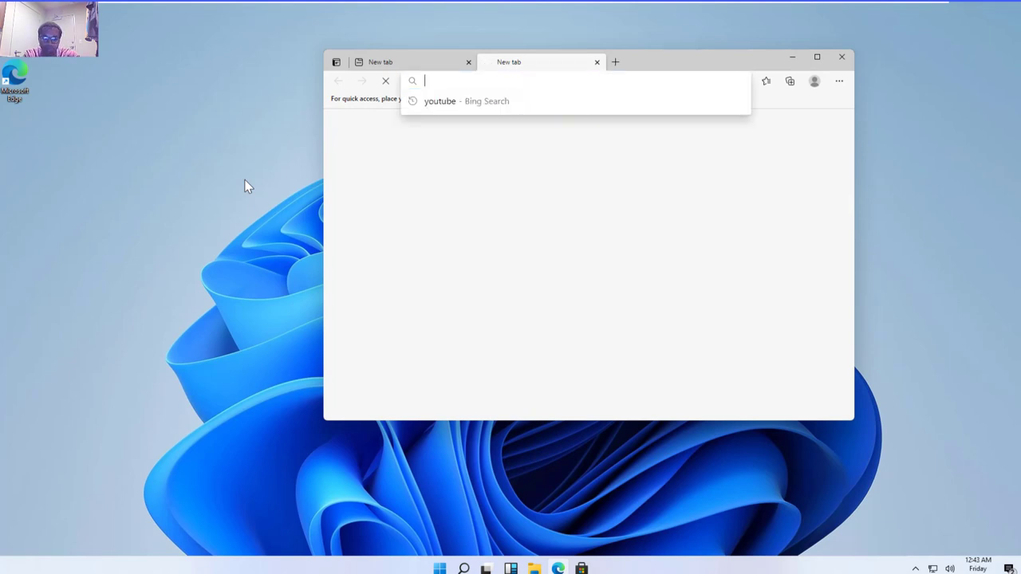
{"action": "type", "text": "googel"}
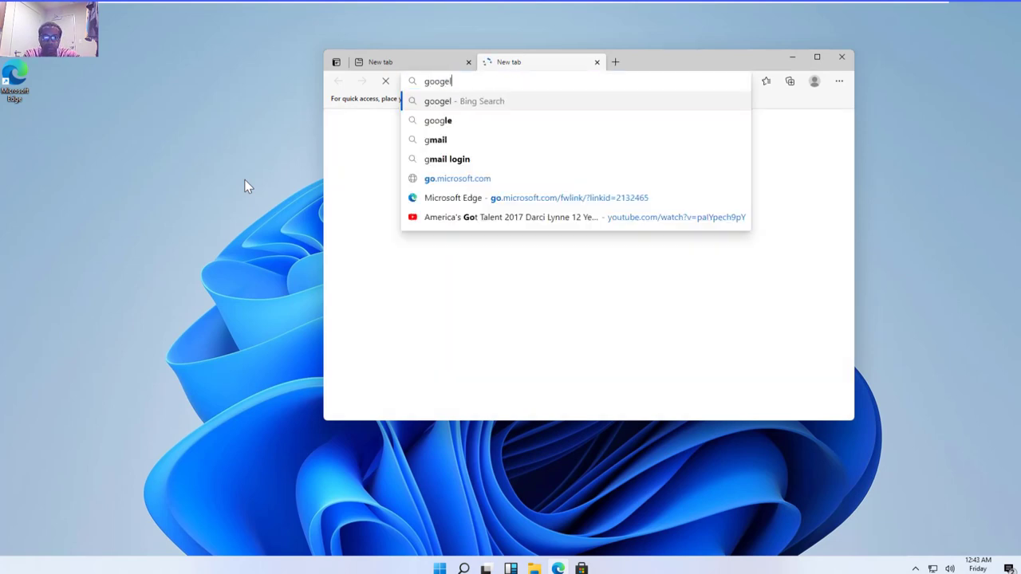
{"action": "type", "text": " c"}
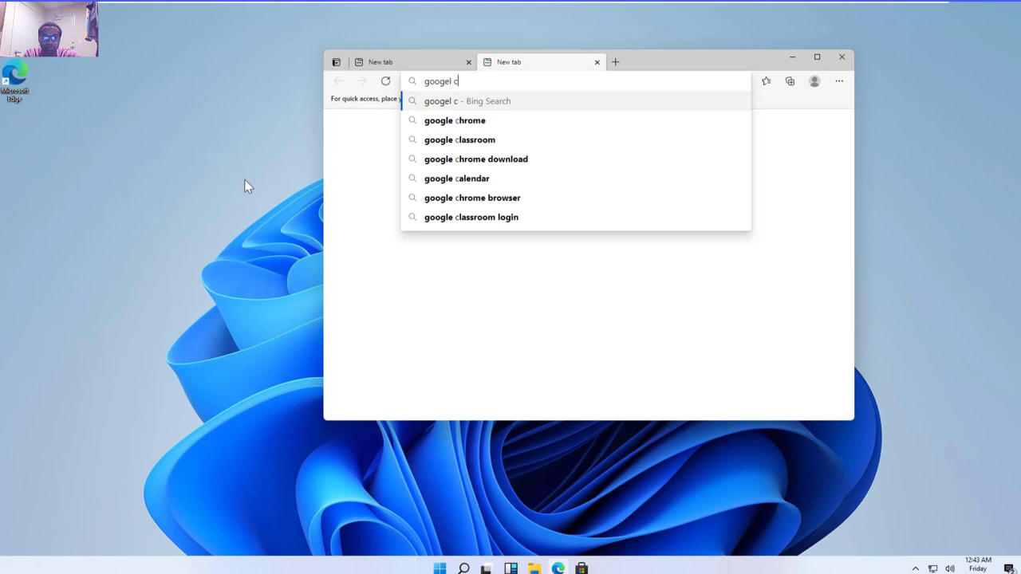
{"action": "key", "text": "Down"}
{"action": "key", "text": "Down"}
{"action": "key", "text": "Down"}
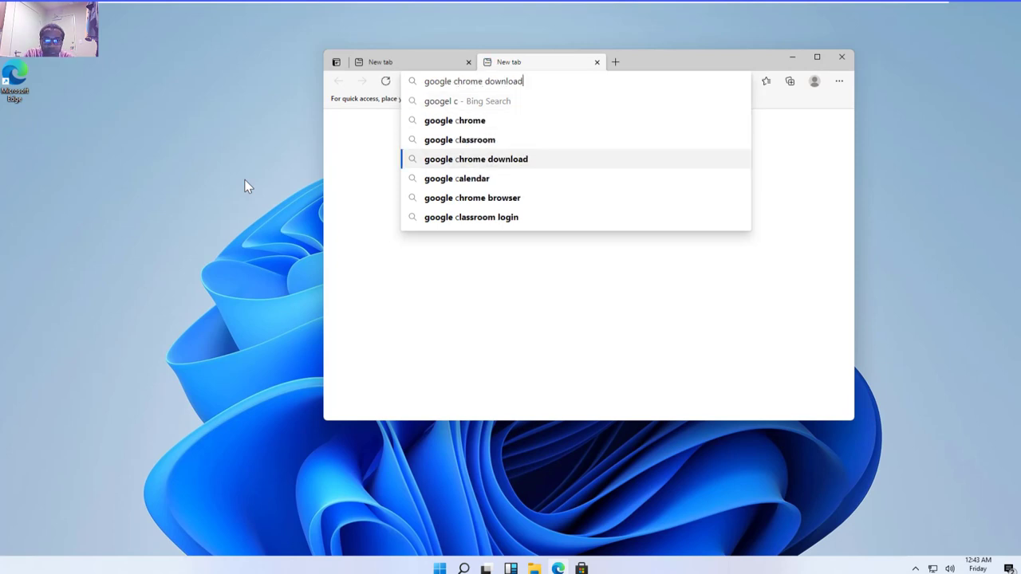
{"action": "key", "text": "Return"}
Back in the first tab, search the web for 'youtube'
{"action": "key", "text": "ctrl+shift+Tab"}
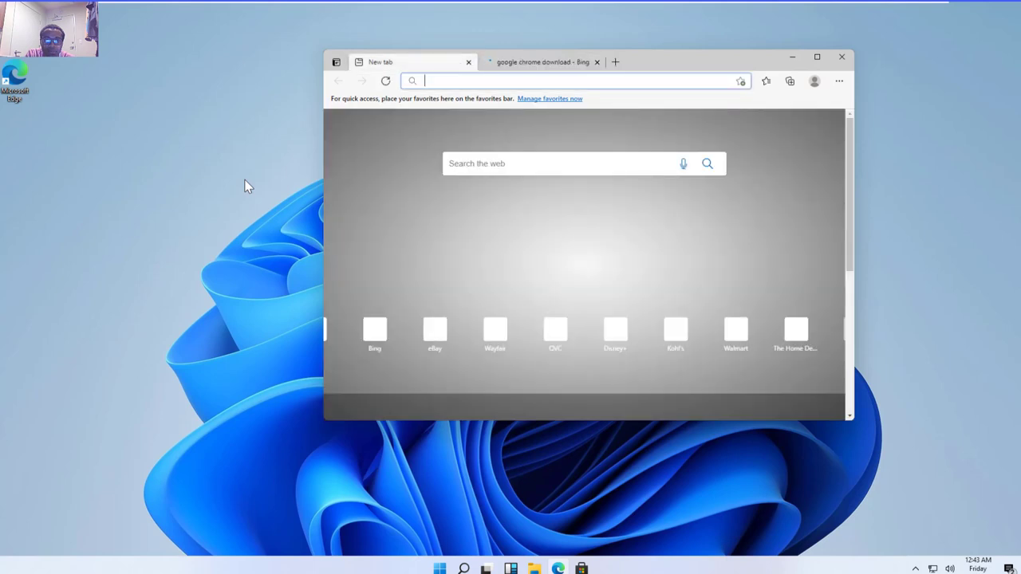
{"action": "type", "text": "y"}
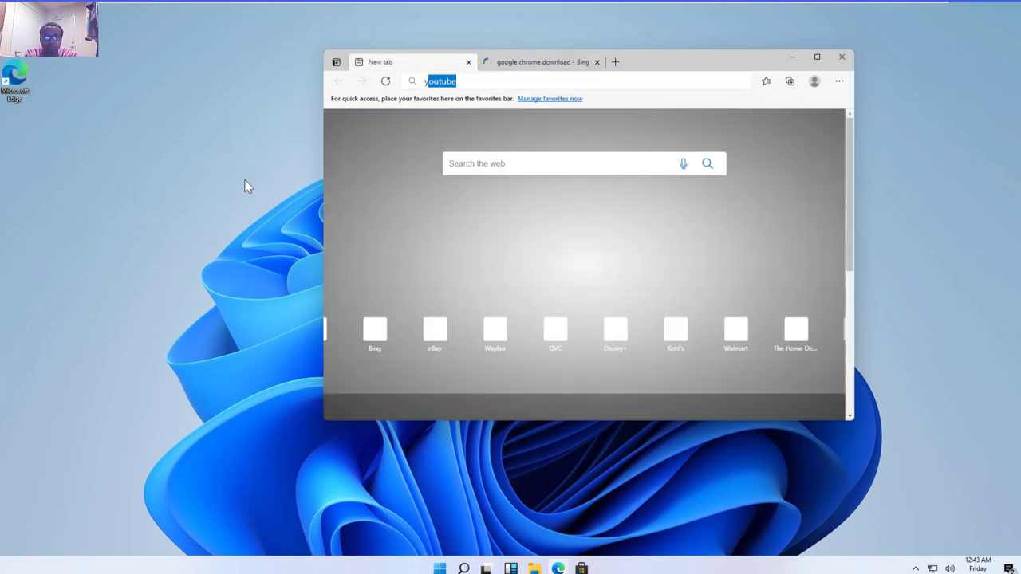
{"action": "type", "text": "ou"}
{"action": "key", "text": "Return"}
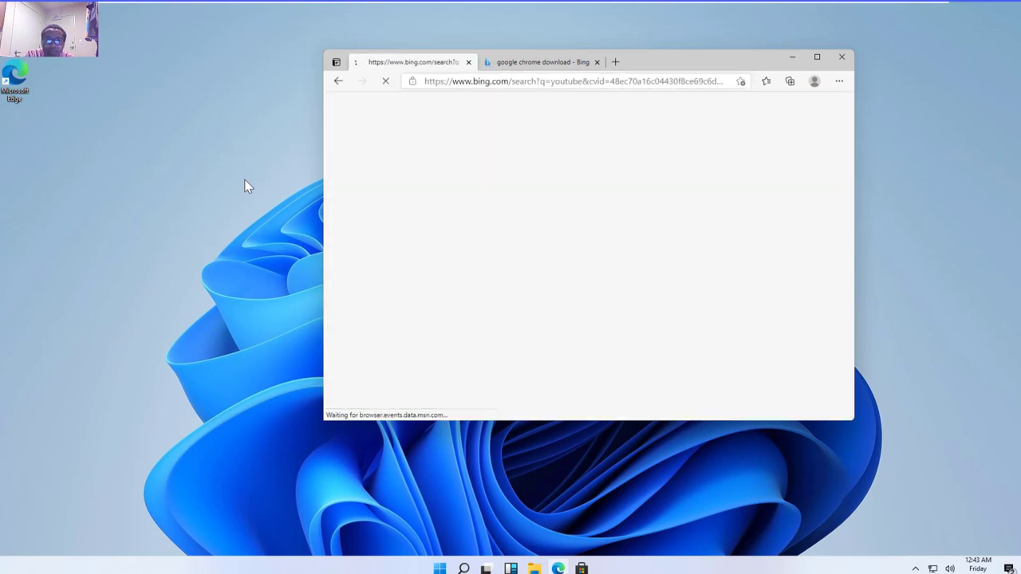
From the 'google chrome download' results, open Google's Chrome download page in a new tab
{"action": "key", "text": "ctrl+Tab"}
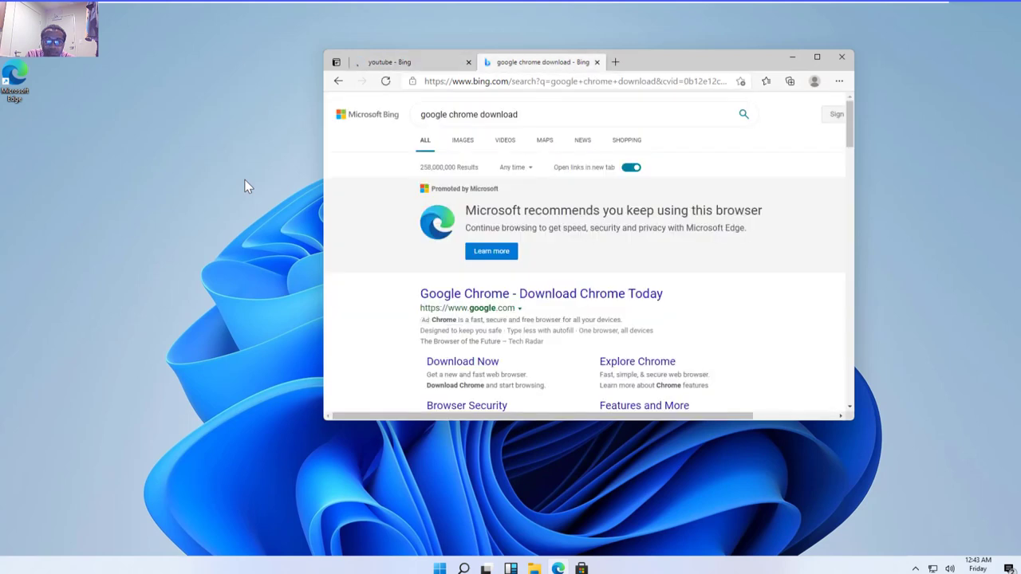
{"action": "key", "text": "Tab"}
{"action": "key", "text": "Tab"}
{"action": "key", "text": "Return"}
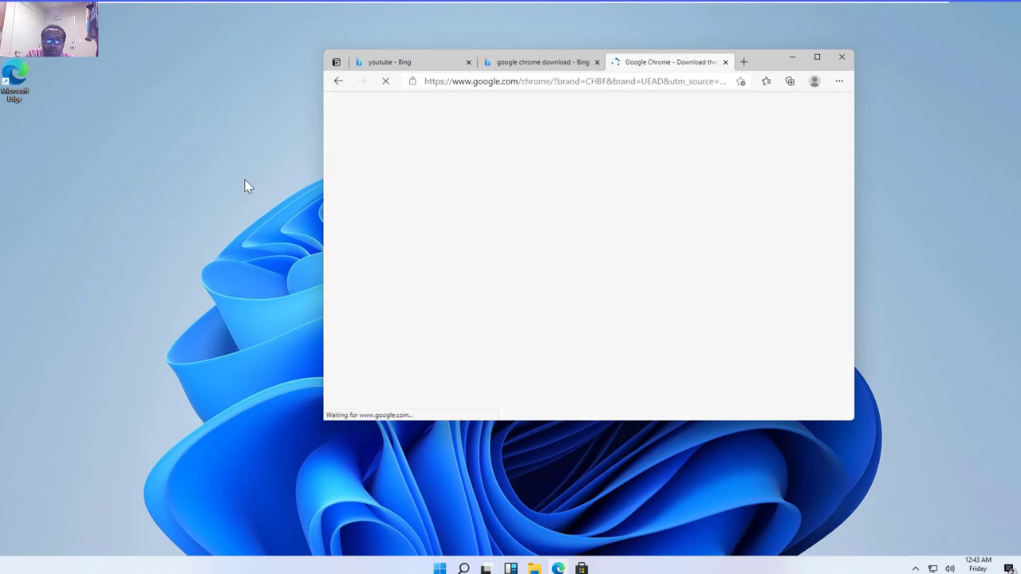
Open the YouTube website from the search results, then close the Bing download results tab
{"action": "key", "text": "ctrl+1"}
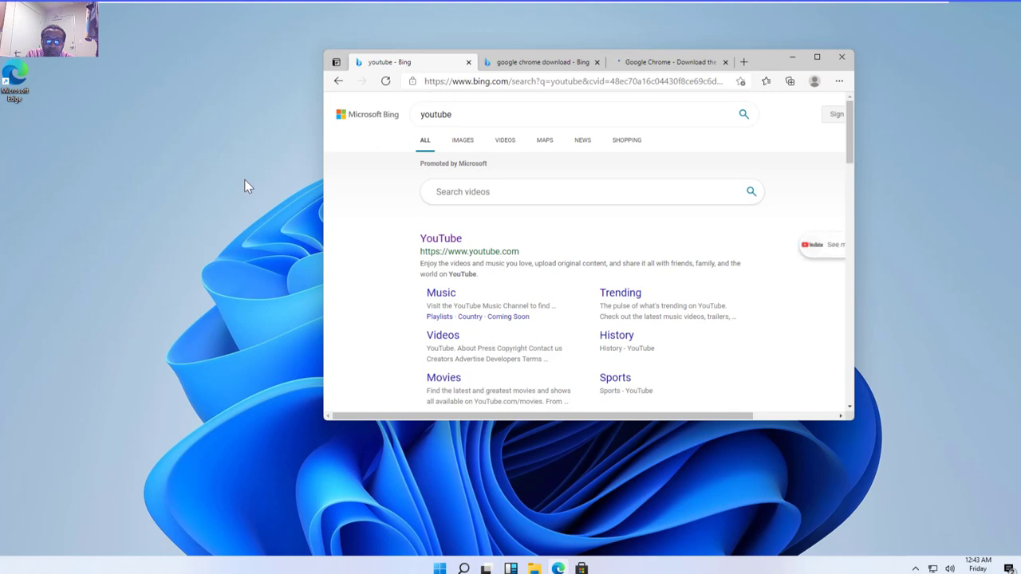
{"action": "key", "text": "Tab"}
{"action": "key", "text": "Tab"}
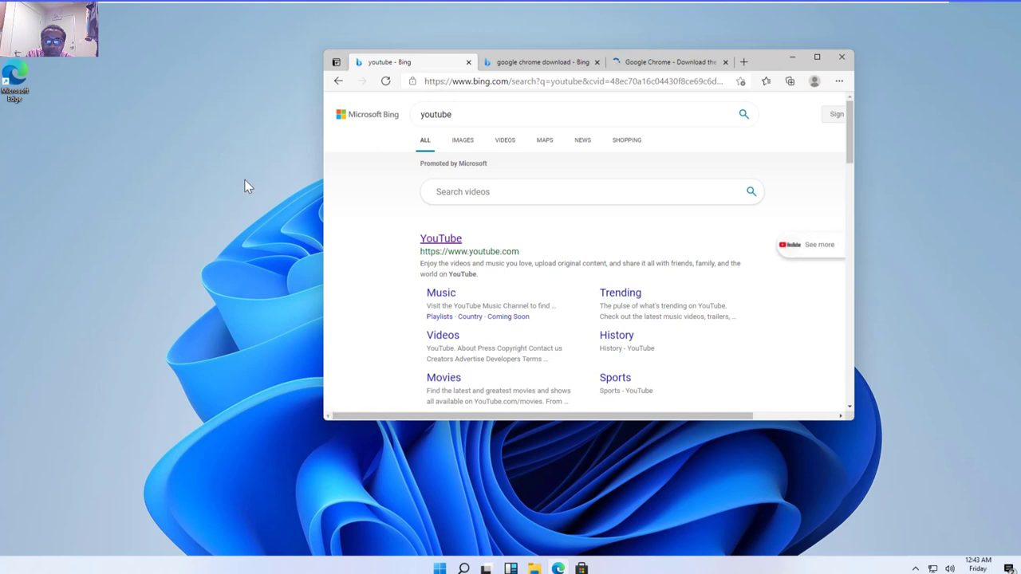
{"action": "key", "text": "Return"}
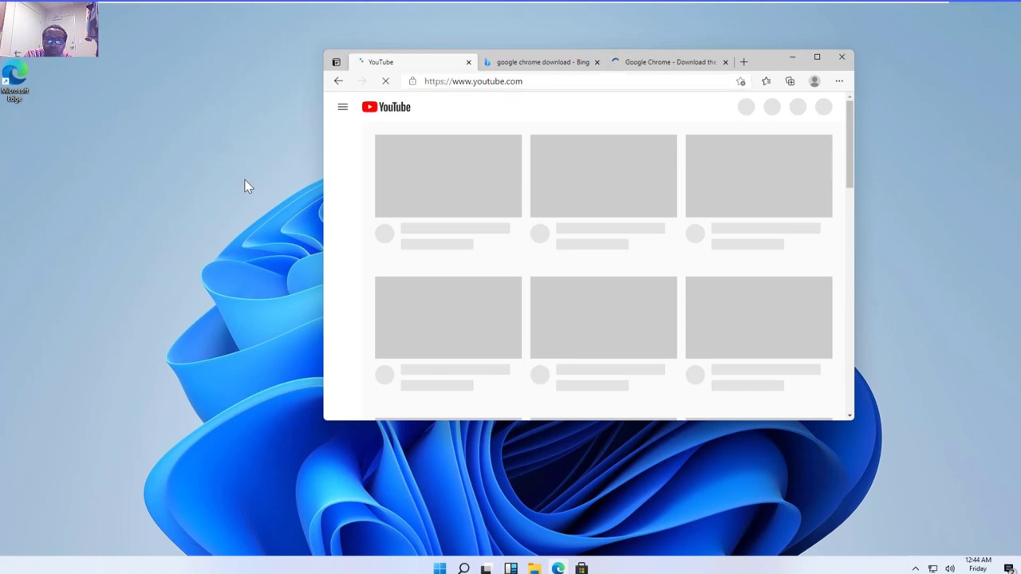
{"action": "key", "text": "ctrl+Tab"}
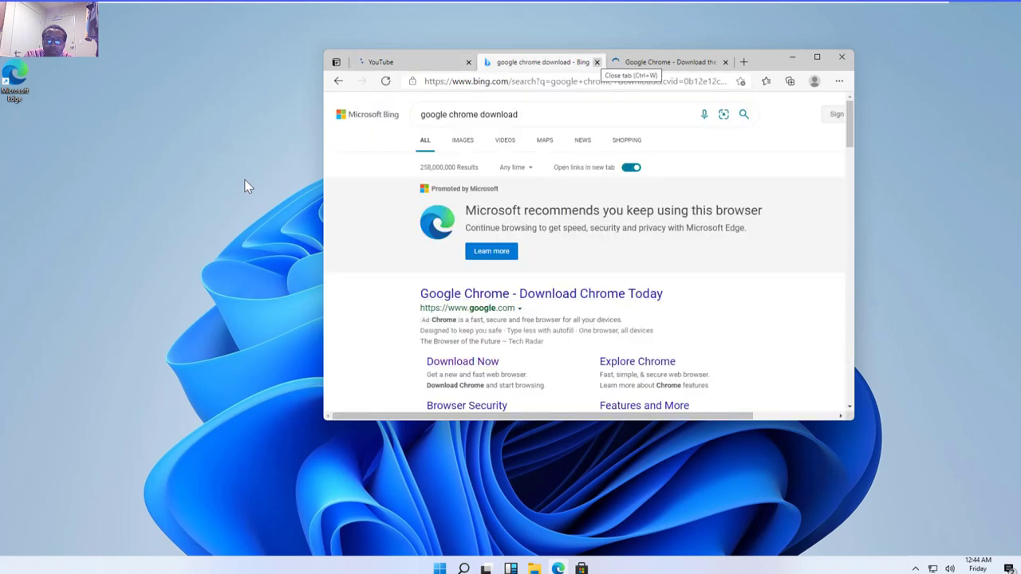
{"action": "key", "text": "ctrl+w"}
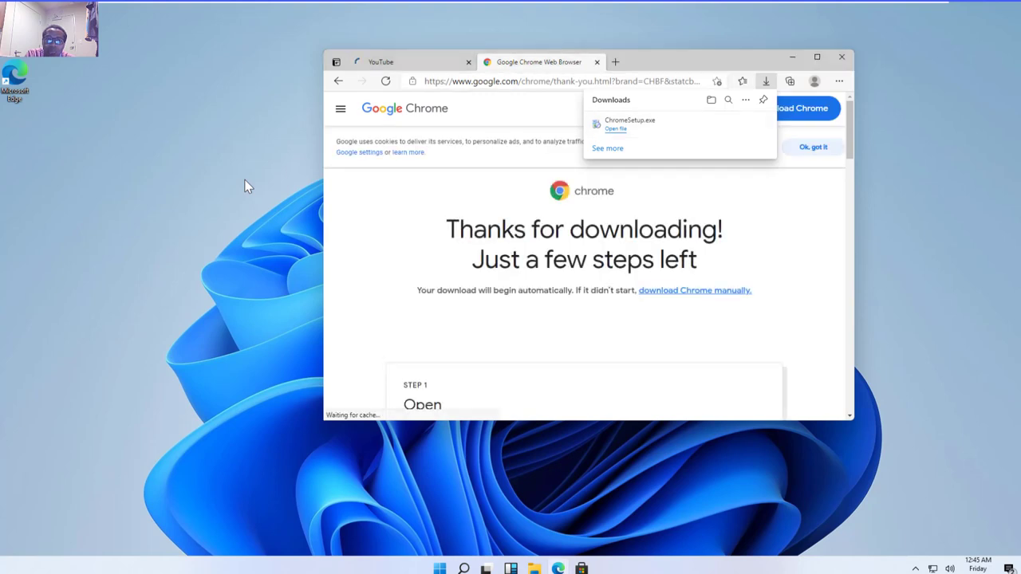
On the YouTube page, search for 'Fear is a liar', fixing the typo first
{"action": "key", "text": "ctrl+shift+Tab"}
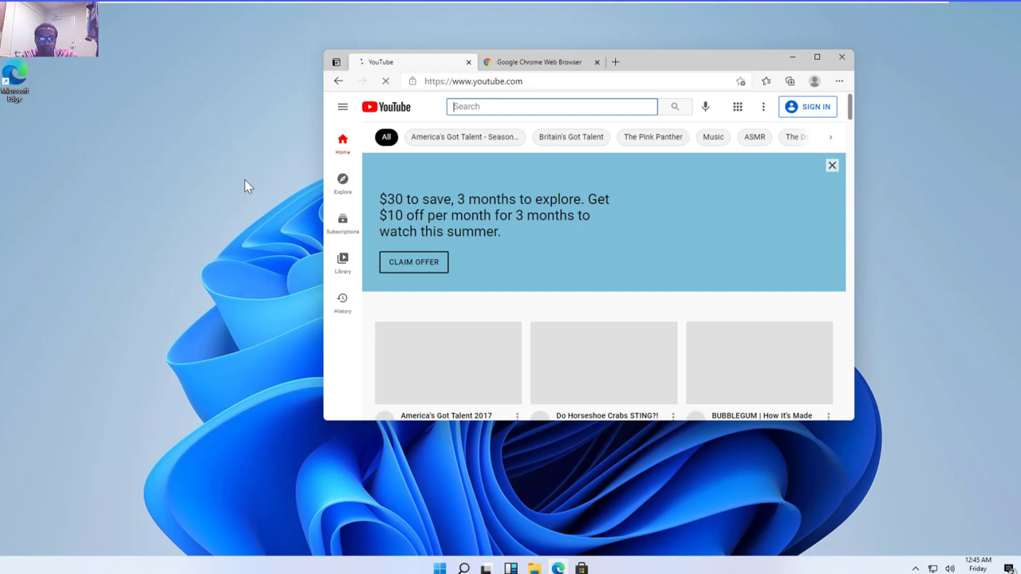
{"action": "type", "text": "Fear is a "}
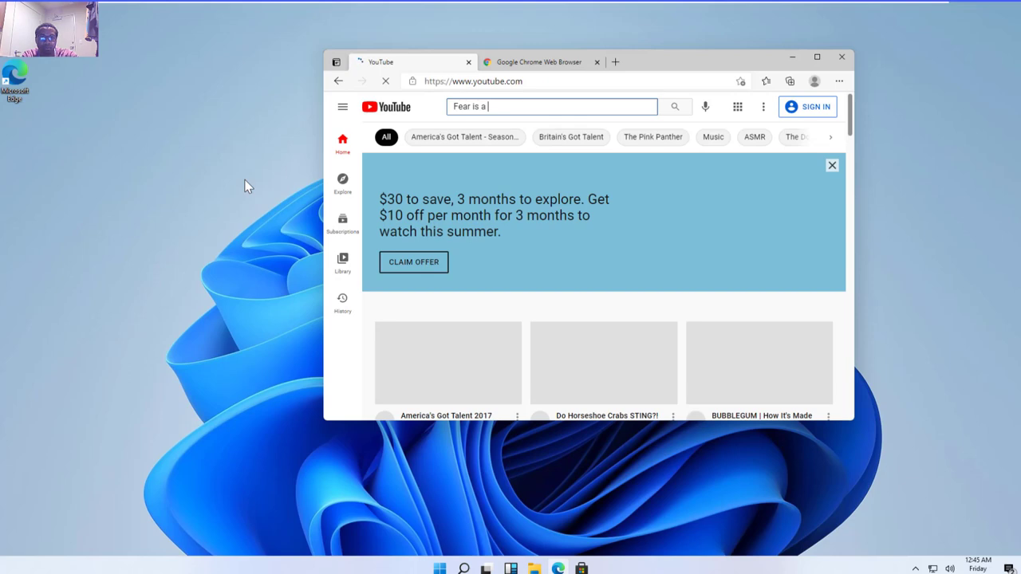
{"action": "type", "text": "liear"}
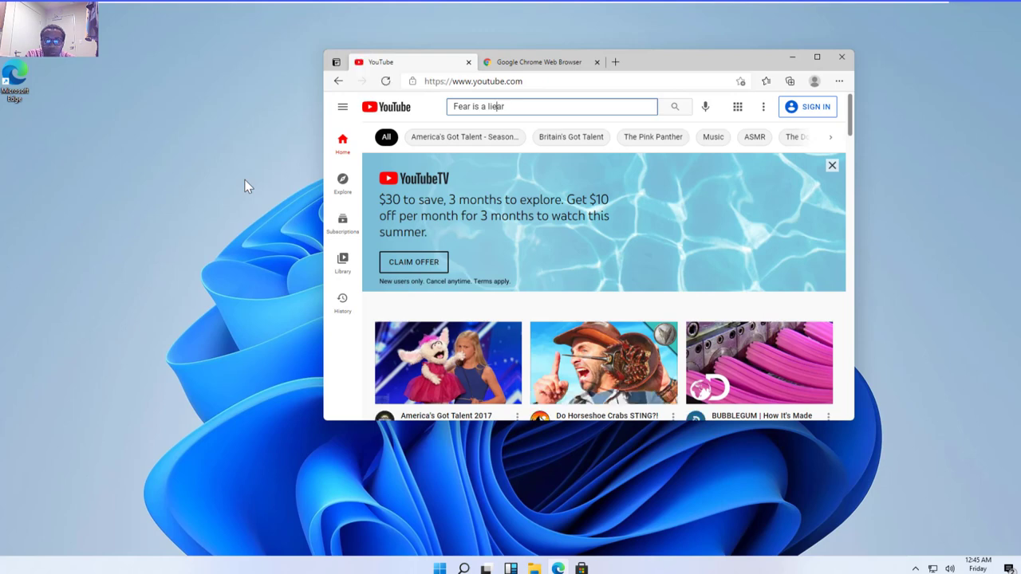
{"action": "key", "text": "BackSpace"}
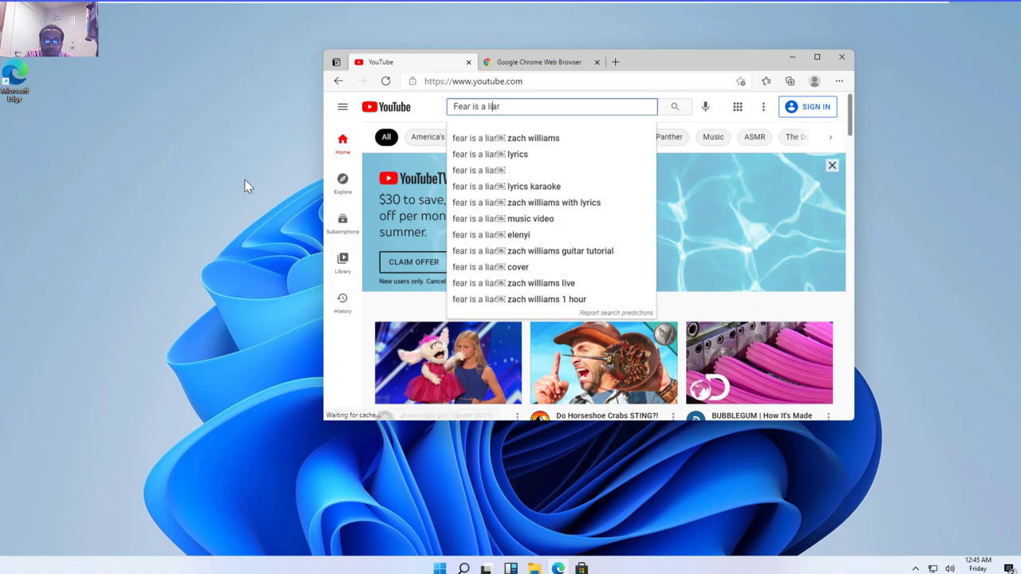
{"action": "key", "text": "Return"}
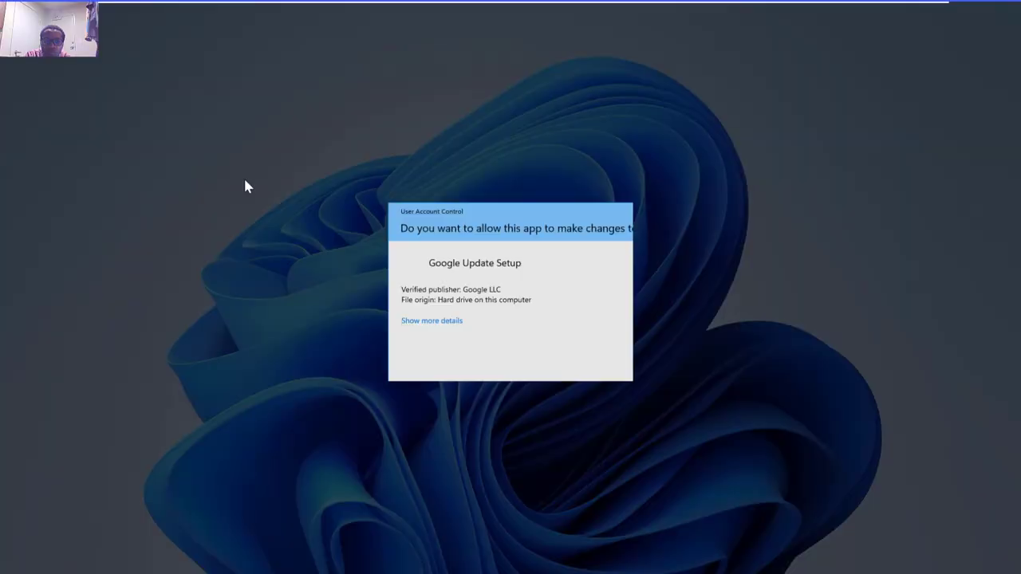
Approve the User Account Control prompt for Google Update Setup with Yes
{"action": "key", "text": "alt+y"}
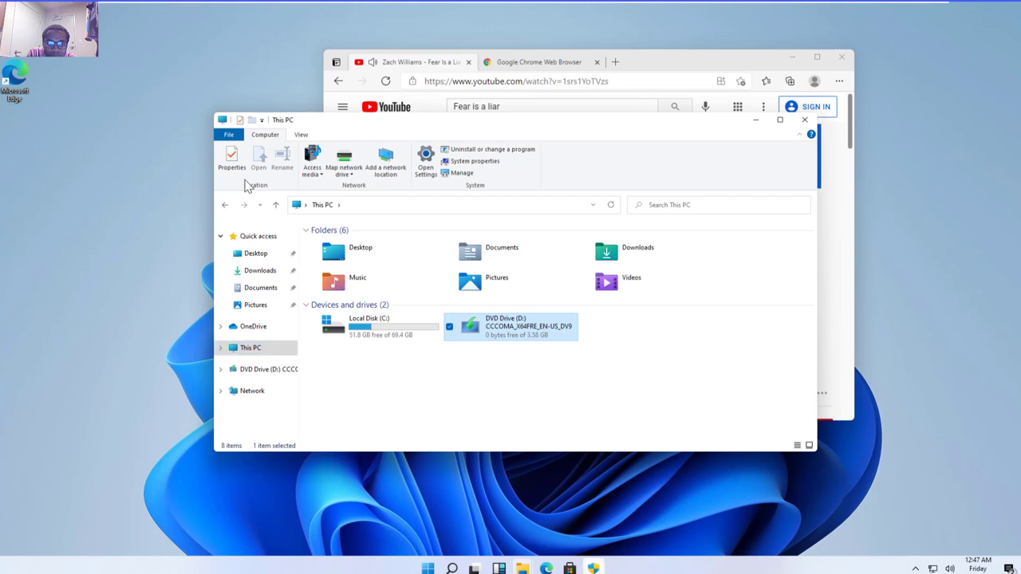
Eject the disc from DVD Drive (D:) via its context menu, then close This PC
{"action": "key", "text": "shift+F10"}
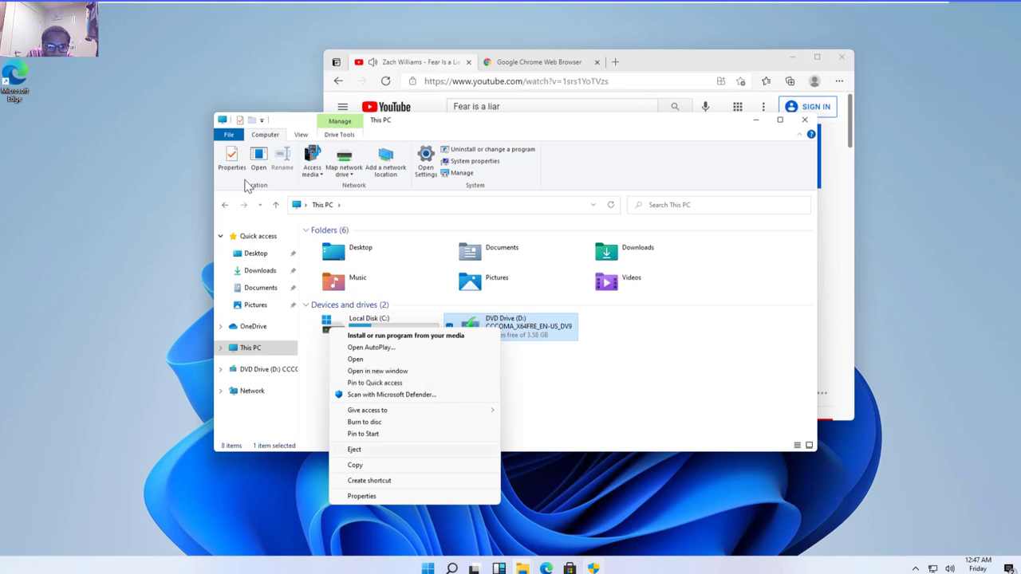
{"action": "key", "text": "Escape"}
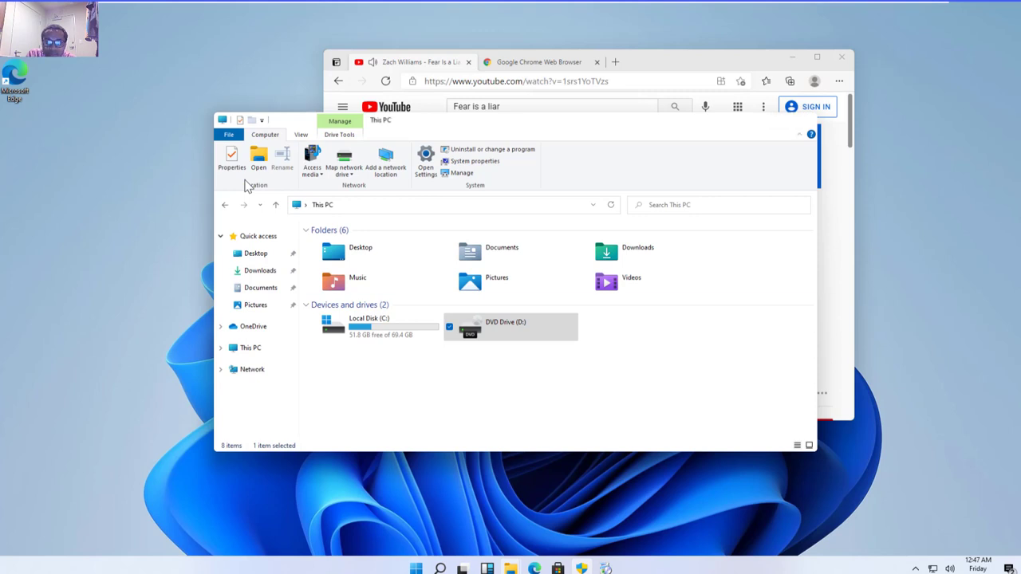
{"action": "left_click", "coordinate": [804, 120]}
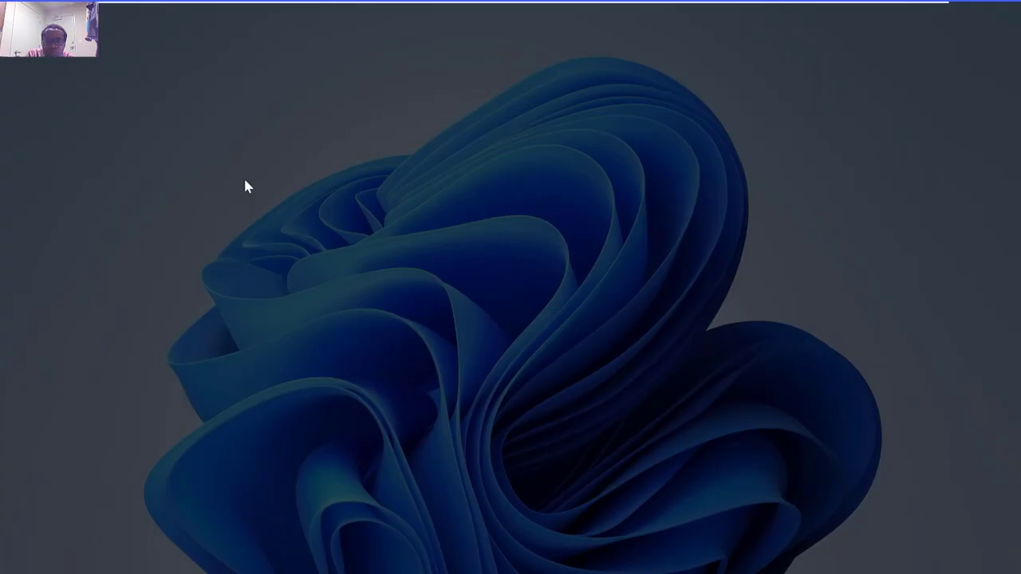
Allow the Chrome installer to make changes, then lower the speaker volume
{"action": "key", "text": "alt+y"}
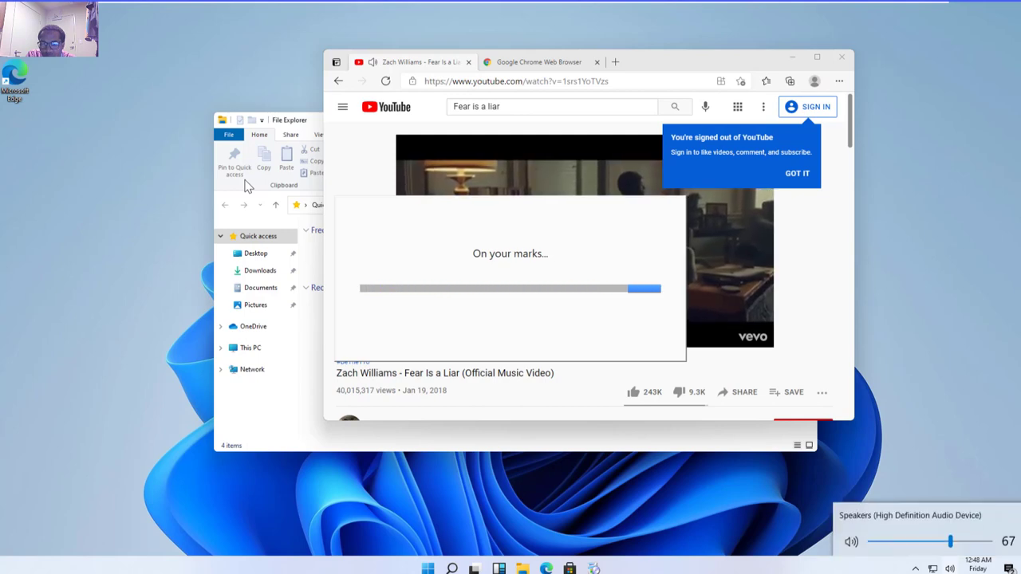
{"action": "key", "text": "XF86AudioLowerVolume"}
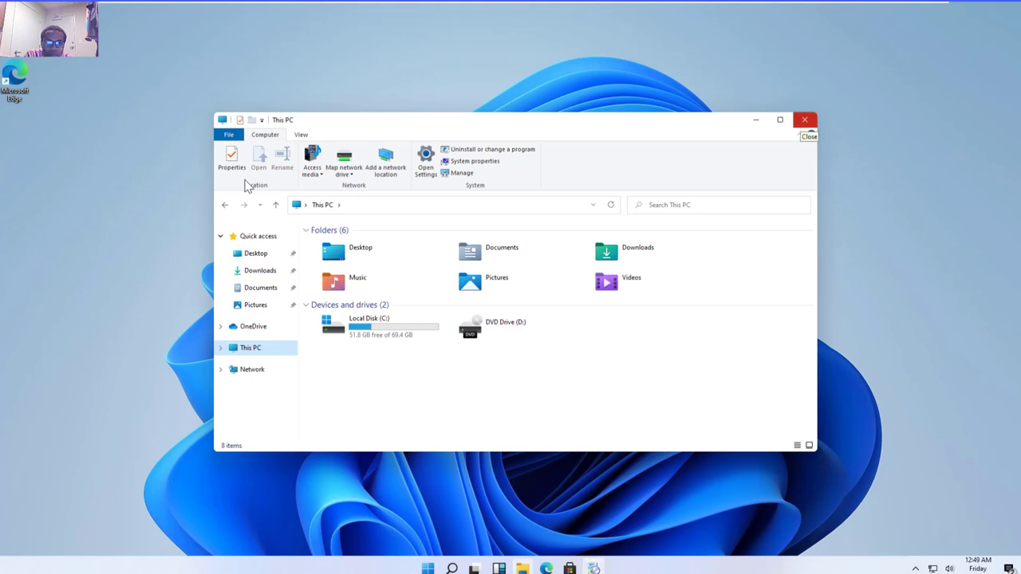
Close the This PC File Explorer window
{"action": "left_click", "coordinate": [805, 120]}
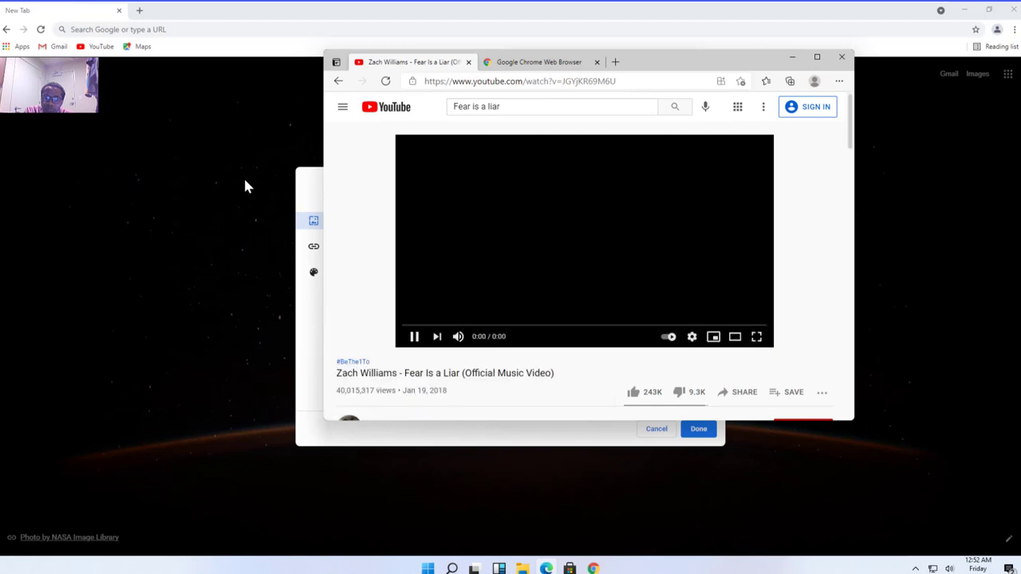
Scroll the YouTube page down to tour dates and back, then switch from Edge to Chrome
{"action": "key", "text": "Page_Down"}
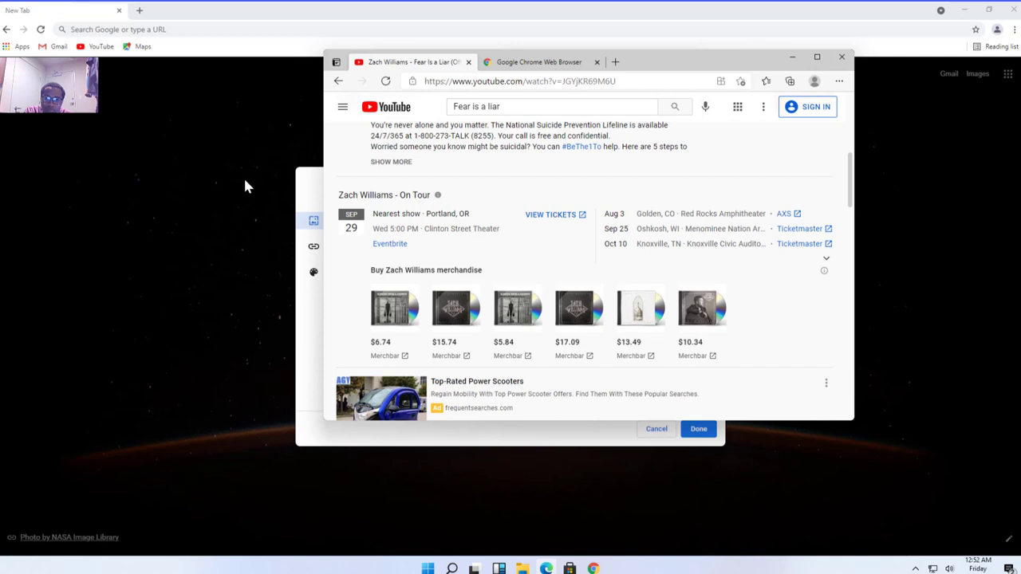
{"action": "key", "text": "Page_Up"}
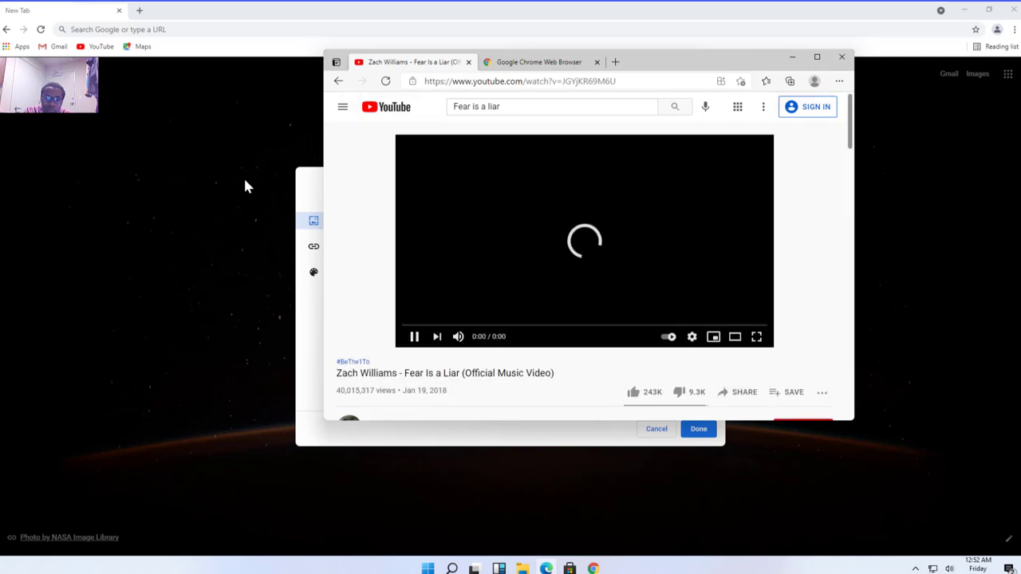
{"action": "key", "text": "alt+Tab"}
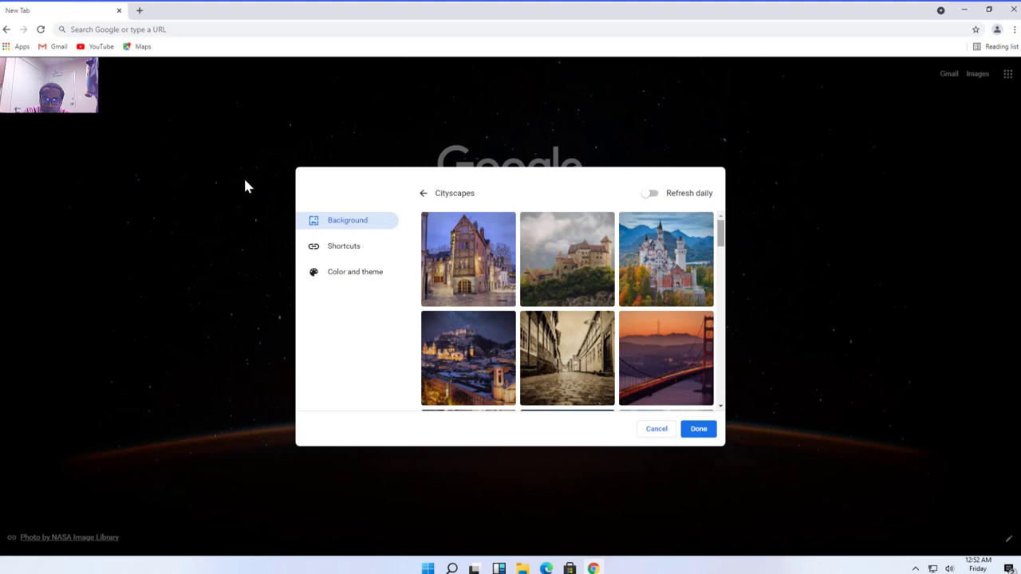
Browse down through the Cityscapes background images to the bottom rows
{"action": "key", "text": "Page_Down"}
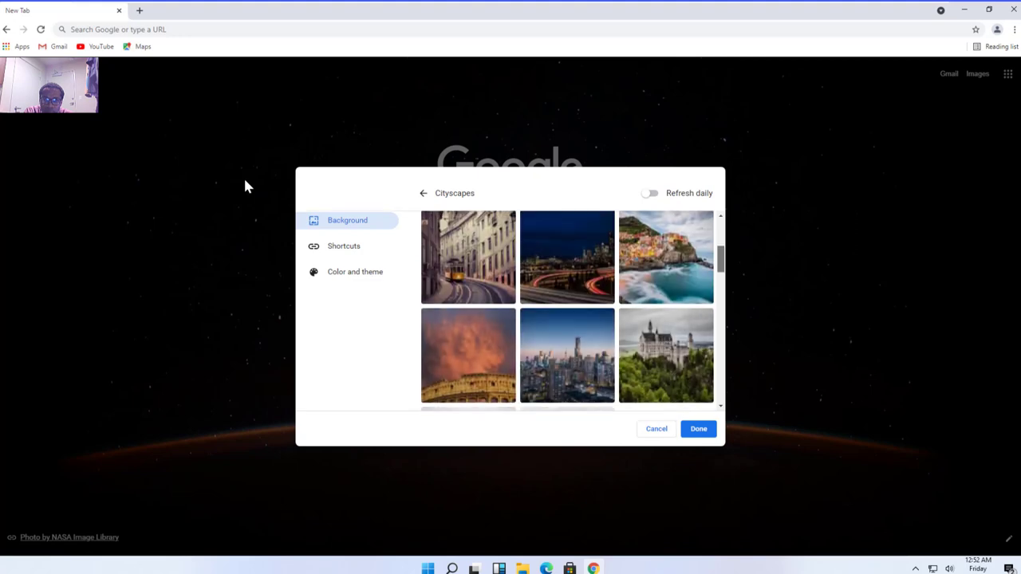
{"action": "key", "text": "Page_Down"}
{"action": "key", "text": "Down"}
{"action": "key", "text": "Down"}
{"action": "key", "text": "Down"}
{"action": "key", "text": "Down"}
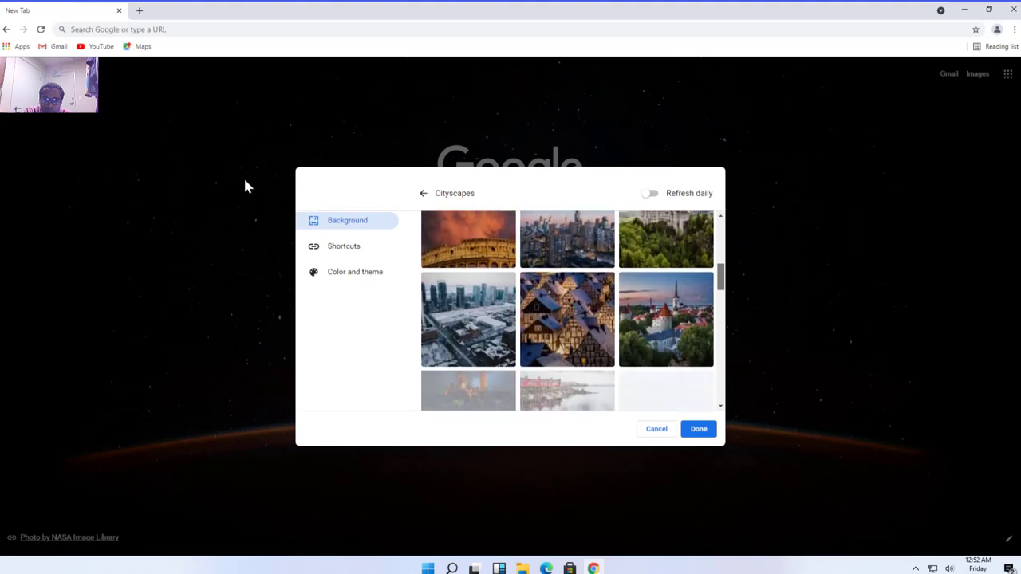
{"action": "key", "text": "Down"}
{"action": "key", "text": "Down"}
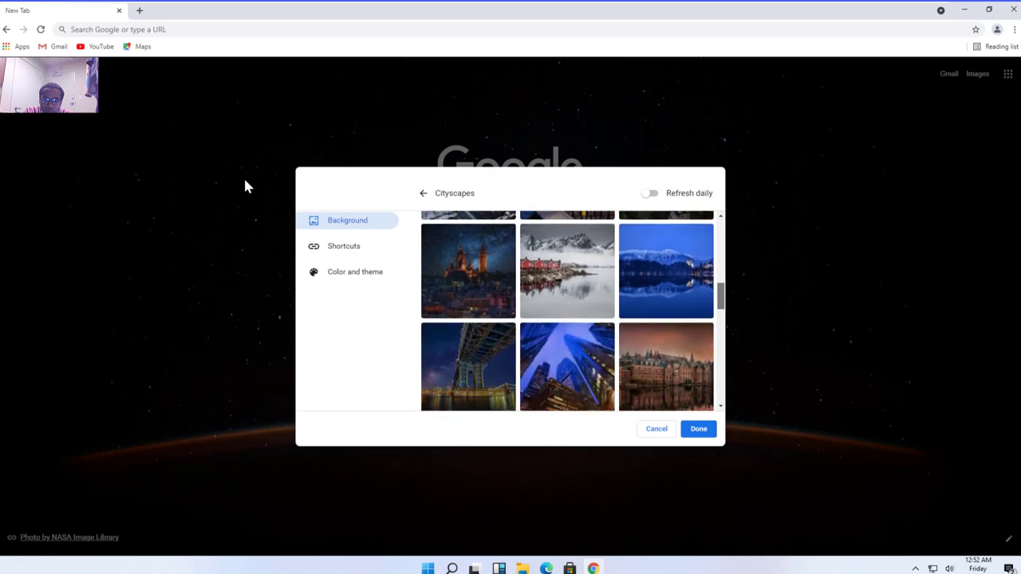
{"action": "key", "text": "Down"}
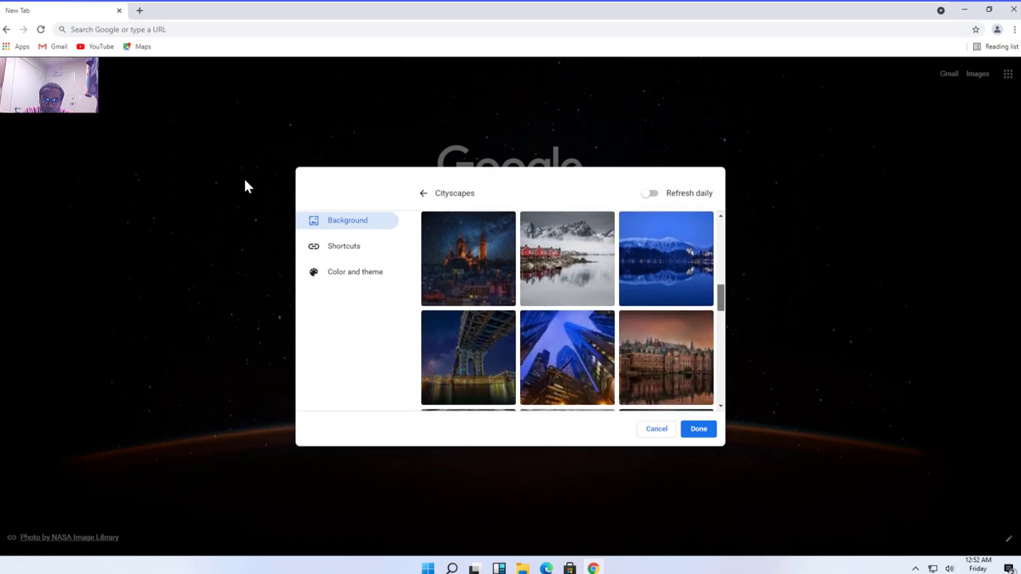
{"action": "key", "text": "Down"}
{"action": "key", "text": "Down"}
{"action": "key", "text": "Down"}
{"action": "key", "text": "Down"}
{"action": "key", "text": "Down"}
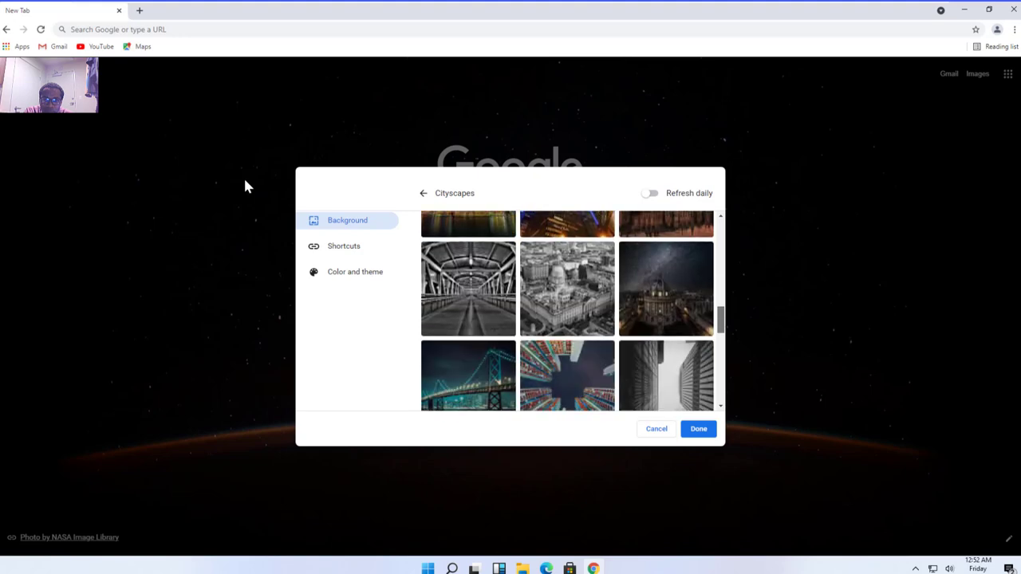
{"action": "key", "text": "Down"}
{"action": "key", "text": "Down"}
{"action": "key", "text": "Down"}
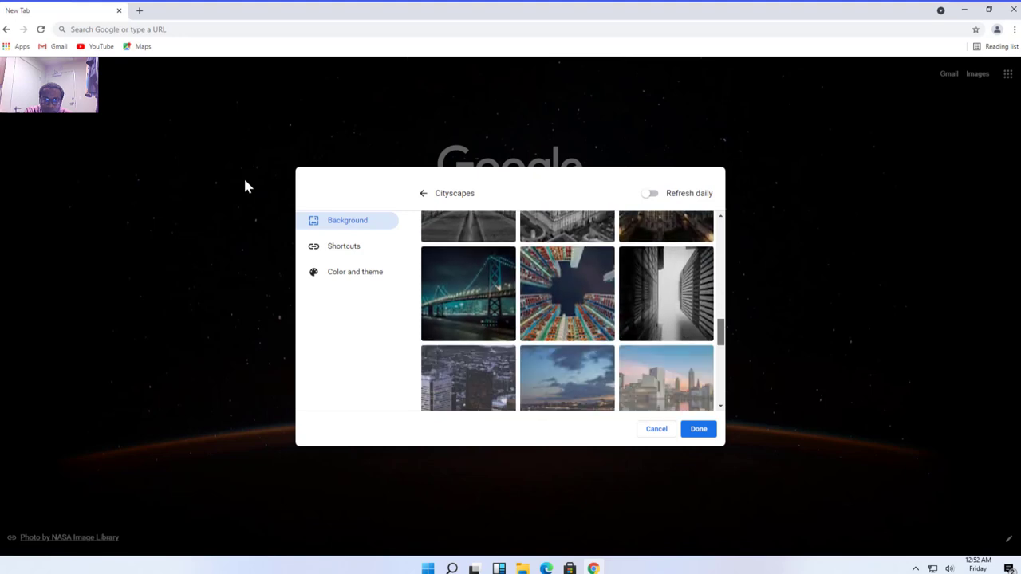
{"action": "key", "text": "Down"}
{"action": "key", "text": "Down"}
{"action": "key", "text": "Down"}
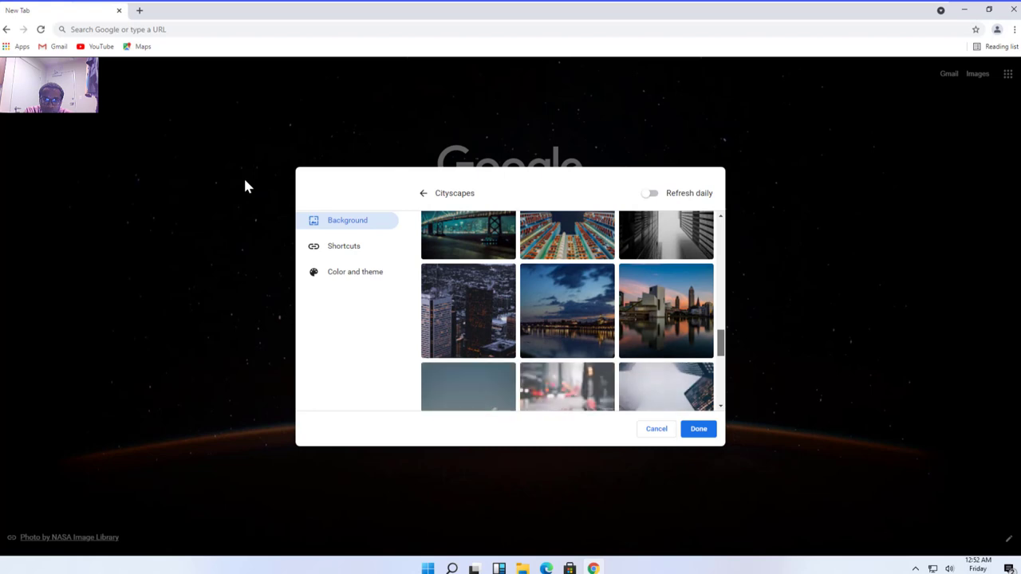
{"action": "key", "text": "Down"}
{"action": "key", "text": "Down"}
{"action": "key", "text": "Down"}
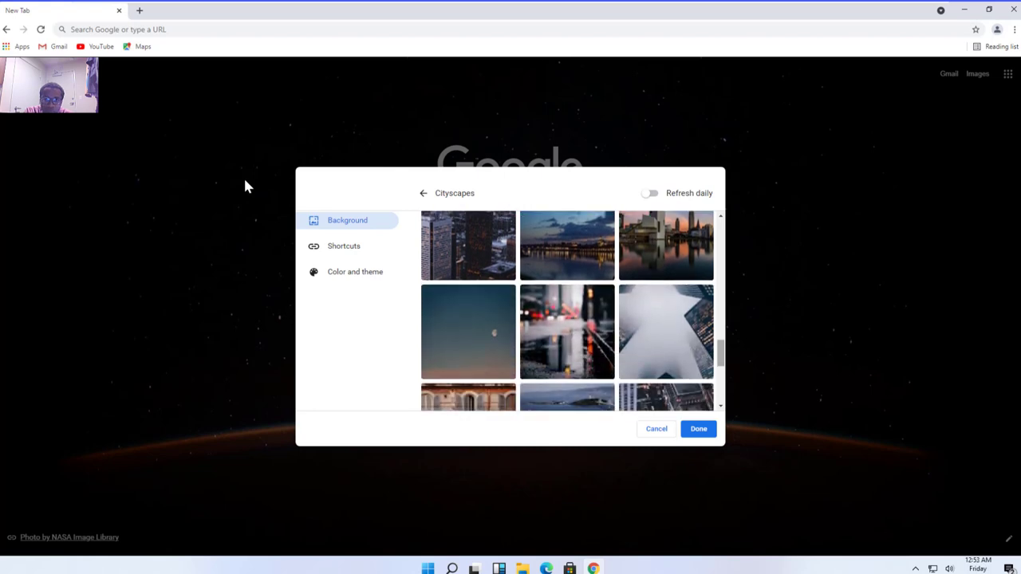
{"action": "key", "text": "Down"}
{"action": "key", "text": "Down"}
{"action": "key", "text": "Down"}
{"action": "key", "text": "Down"}
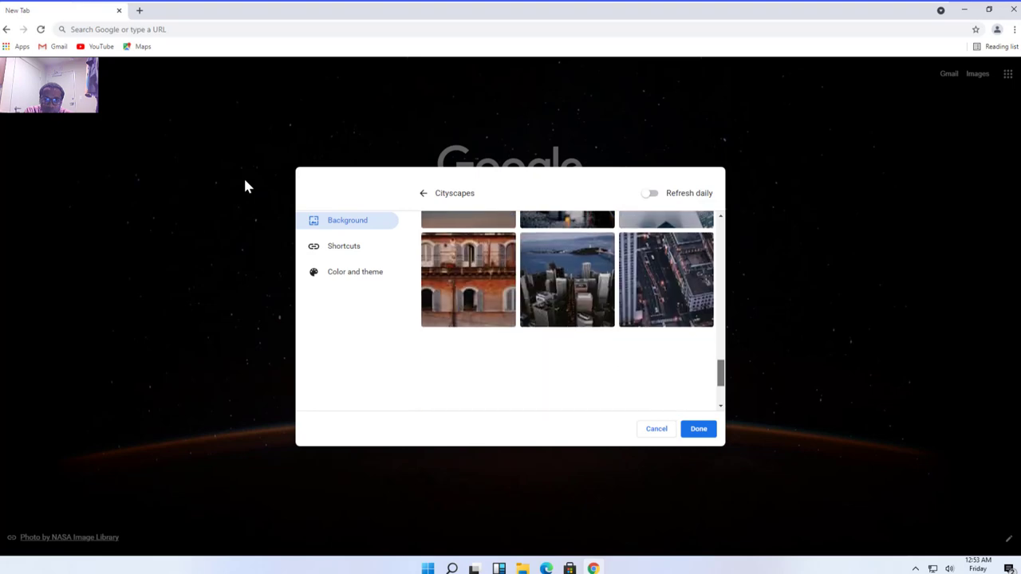
Choose the dusky-sky moon photo as the New Tab background
{"action": "key", "text": "Down"}
{"action": "key", "text": "Down"}
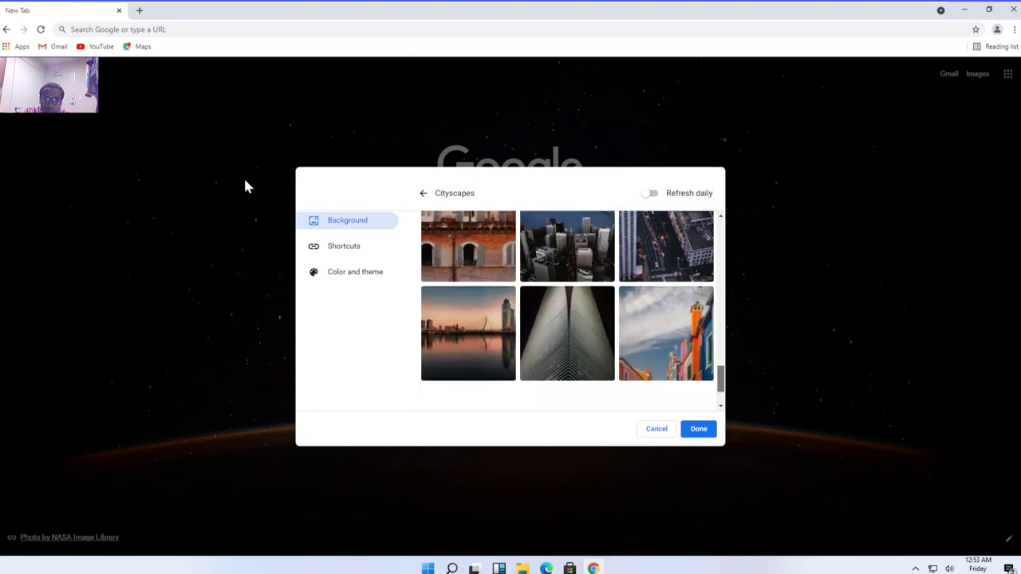
{"action": "key", "text": "Down"}
{"action": "key", "text": "Down"}
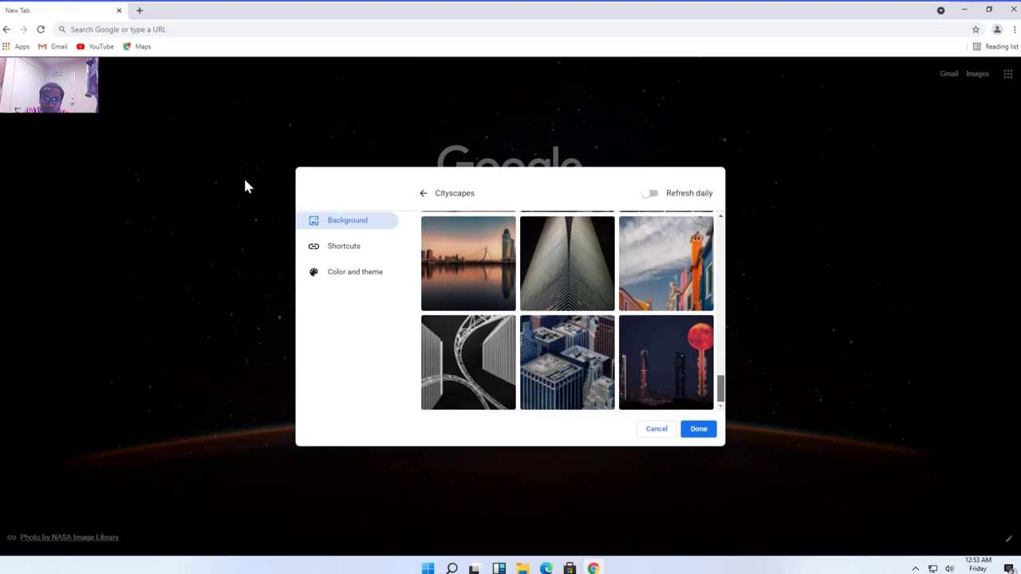
{"action": "key", "text": "Up"}
{"action": "key", "text": "Up"}
{"action": "key", "text": "Up"}
{"action": "key", "text": "Up"}
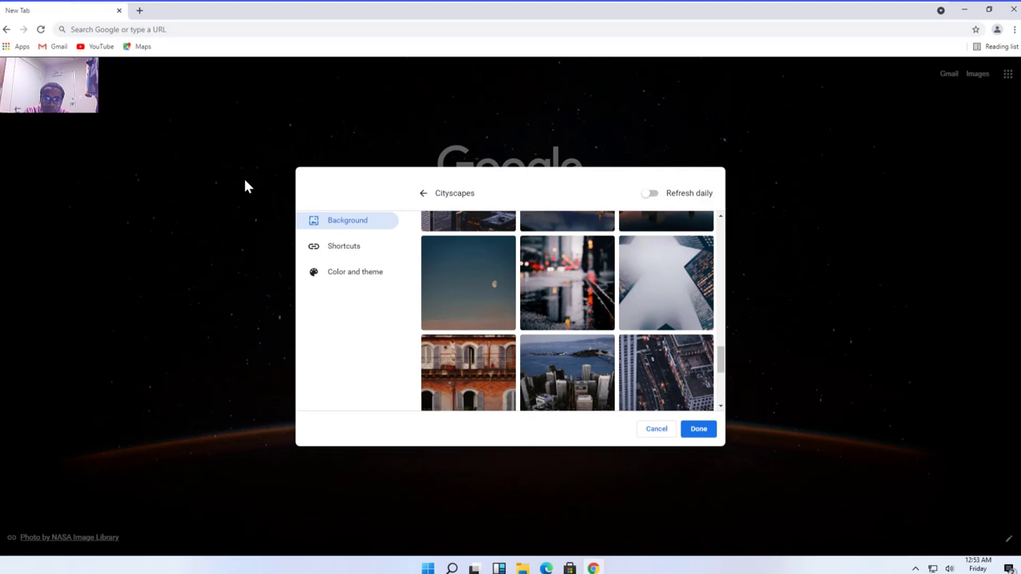
{"action": "key", "text": "Return"}
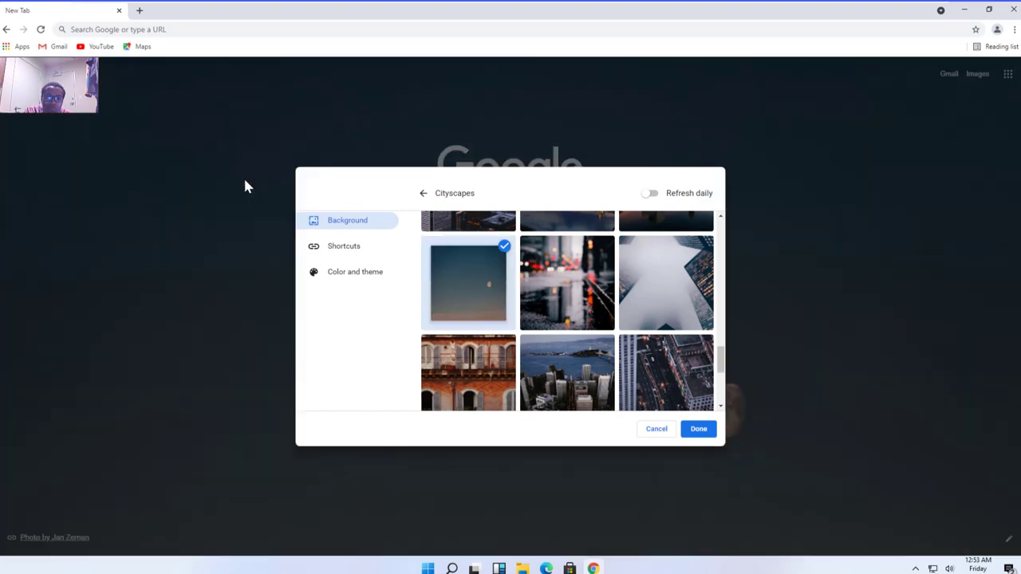
{"action": "key", "text": "shift+Tab"}
Try the Pink, Dark red and orange, and Dark green themes, then apply Black and finish
{"action": "key", "text": "Return"}
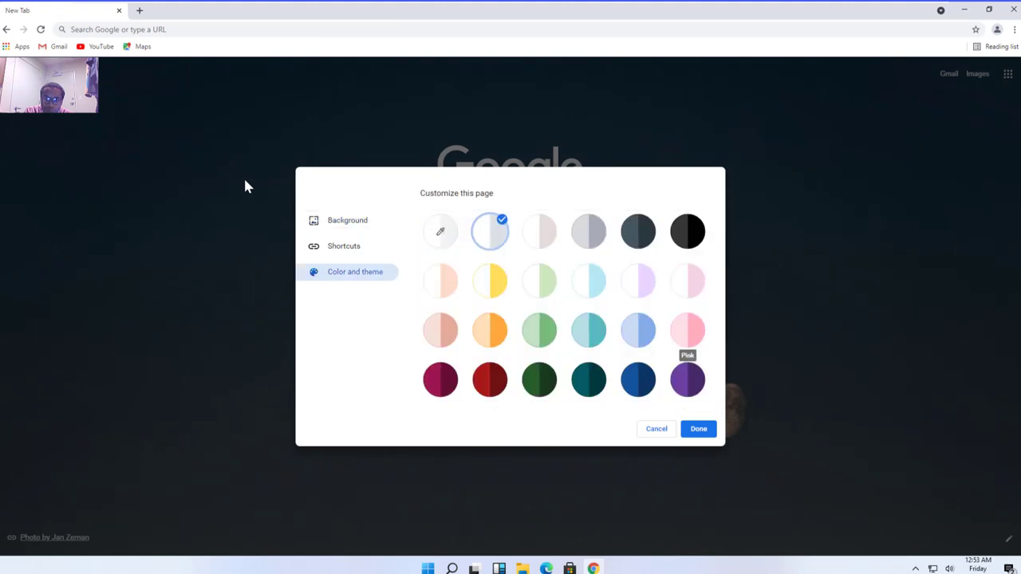
{"action": "key", "text": "Return"}
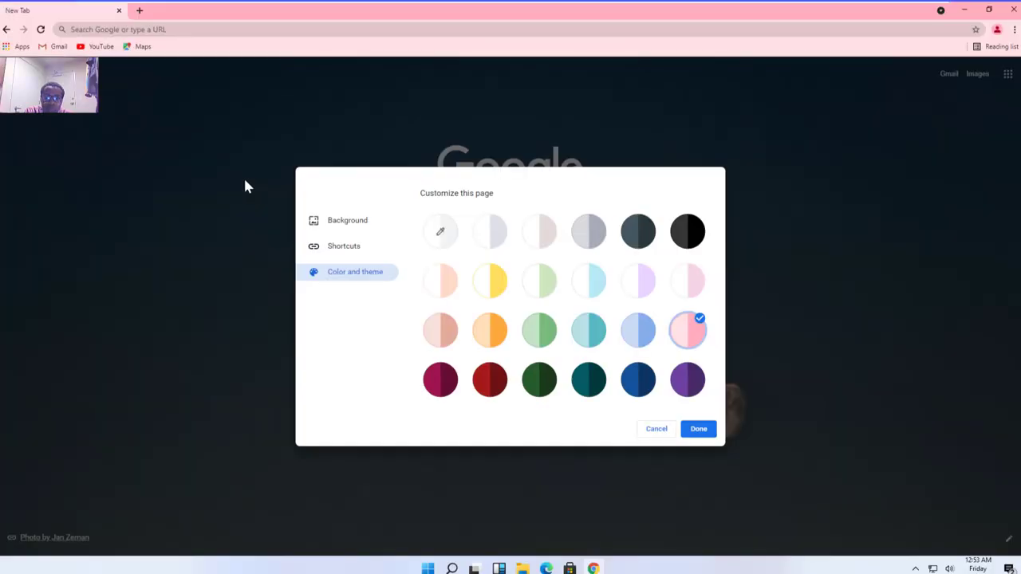
{"action": "key", "text": "Tab"}
{"action": "key", "text": "Tab"}
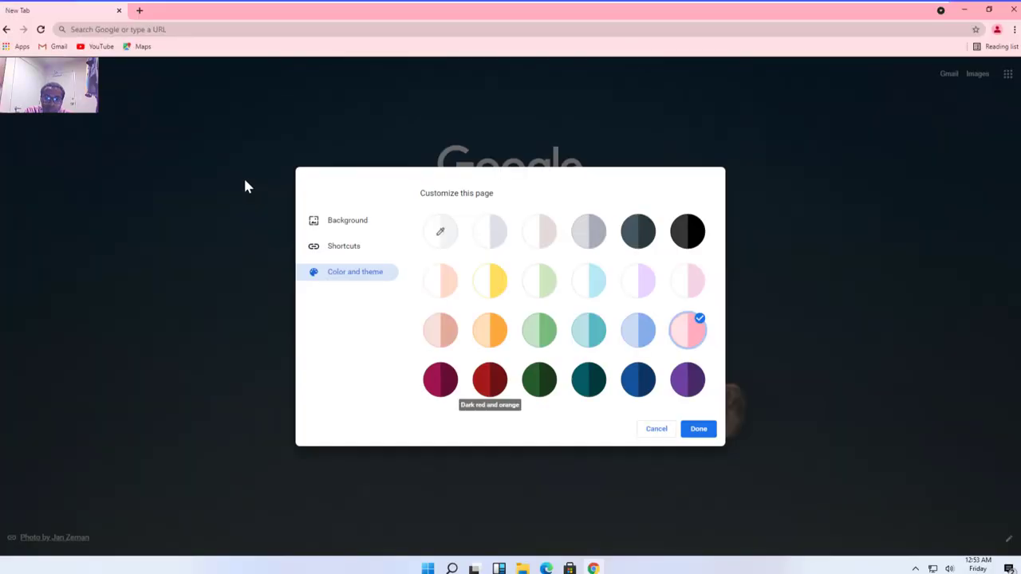
{"action": "key", "text": "Return"}
{"action": "key", "text": "Tab"}
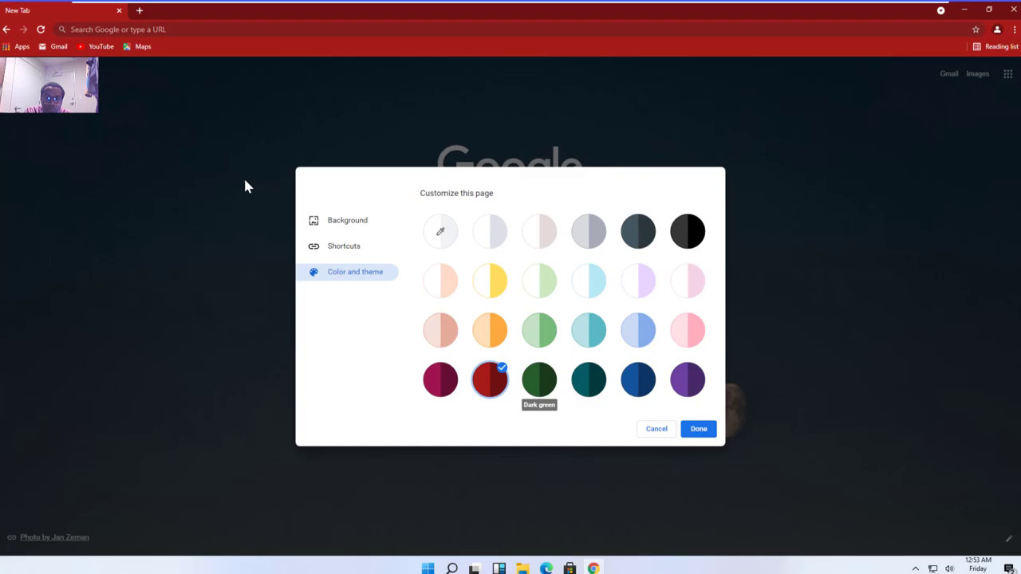
{"action": "key", "text": "Return"}
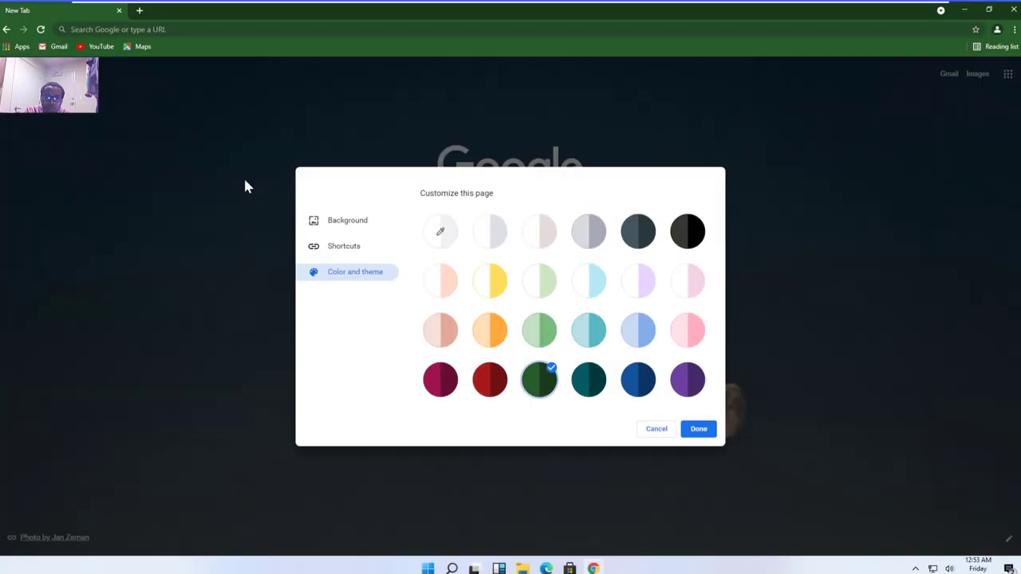
{"action": "key", "text": "Tab"}
{"action": "key", "text": "Return"}
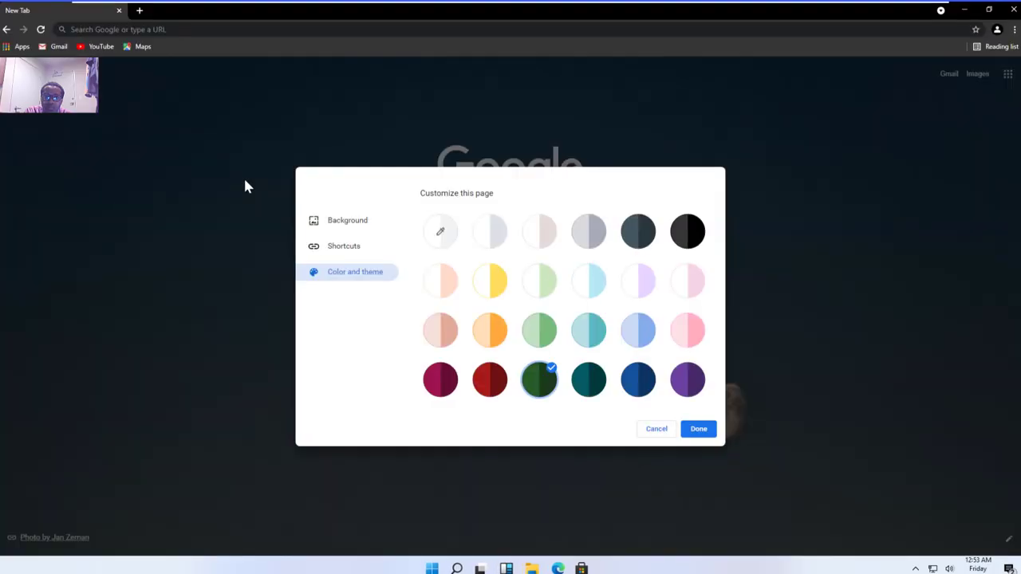
{"action": "key", "text": "Return"}
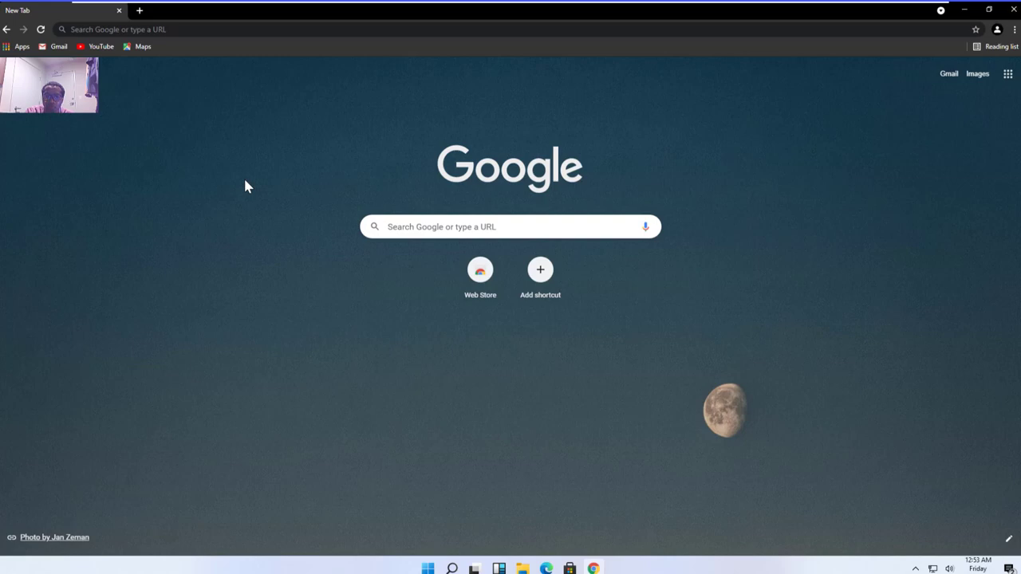
Close Chrome, play Zach Williams' Fear Is a Liar lyric video in Edge, then close Edge
{"action": "key", "text": "alt+F4"}
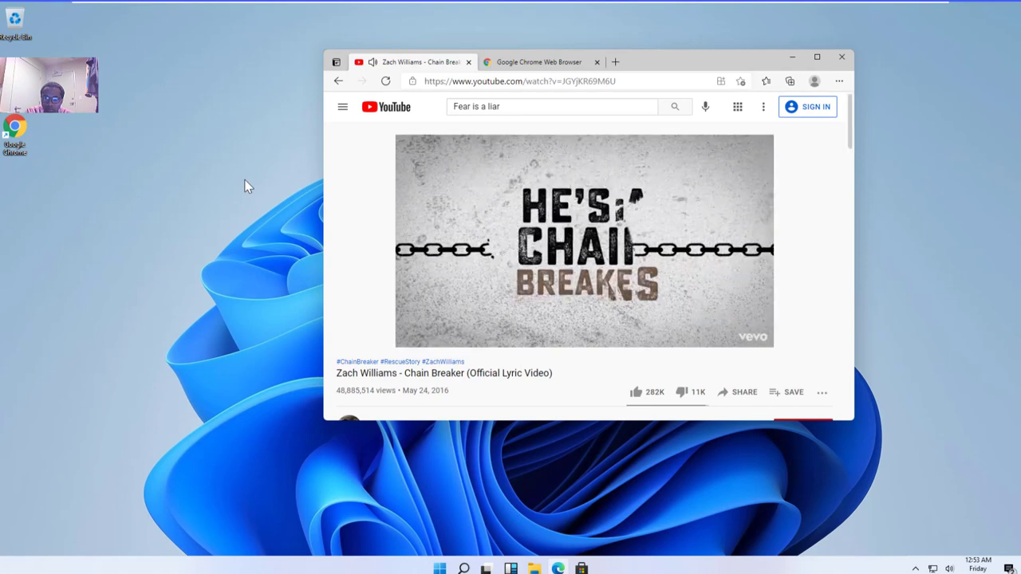
{"action": "key", "text": "Page_Down"}
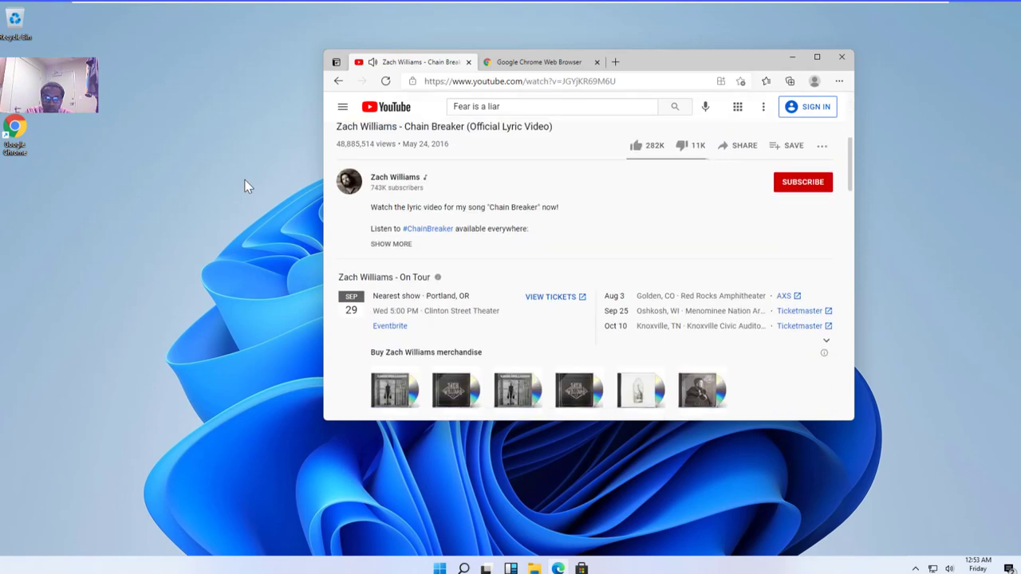
{"action": "key", "text": "Down"}
{"action": "key", "text": "Down"}
{"action": "key", "text": "Down"}
{"action": "key", "text": "Down"}
{"action": "key", "text": "Down"}
{"action": "key", "text": "Down"}
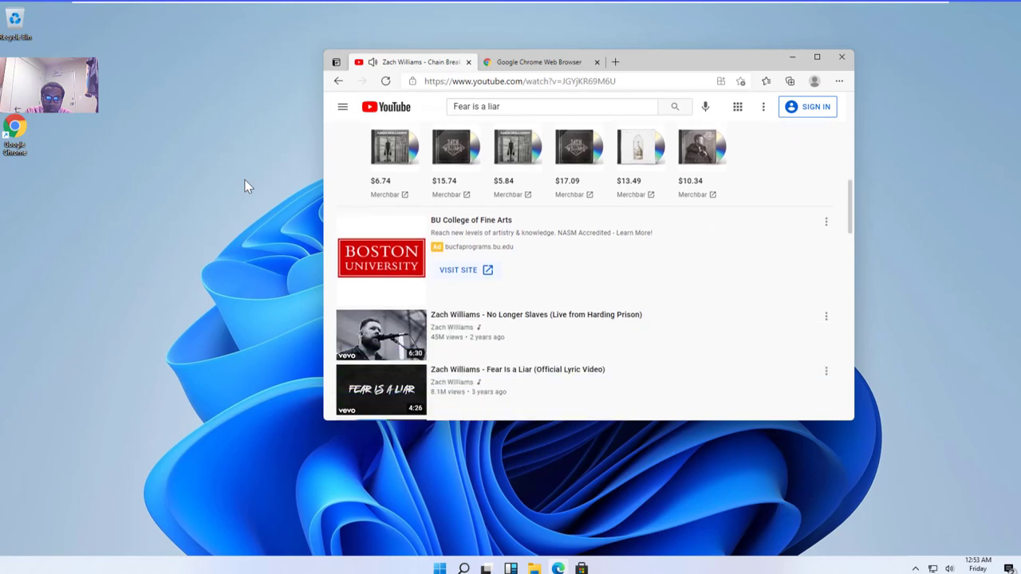
{"action": "key", "text": "Down"}
{"action": "key", "text": "Down"}
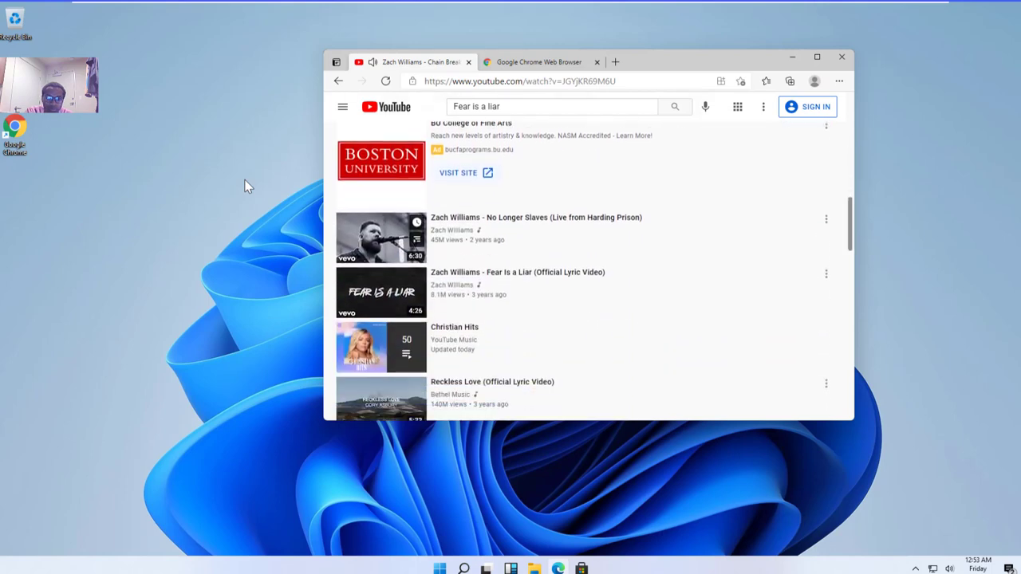
{"action": "left_click", "coordinate": [517, 272]}
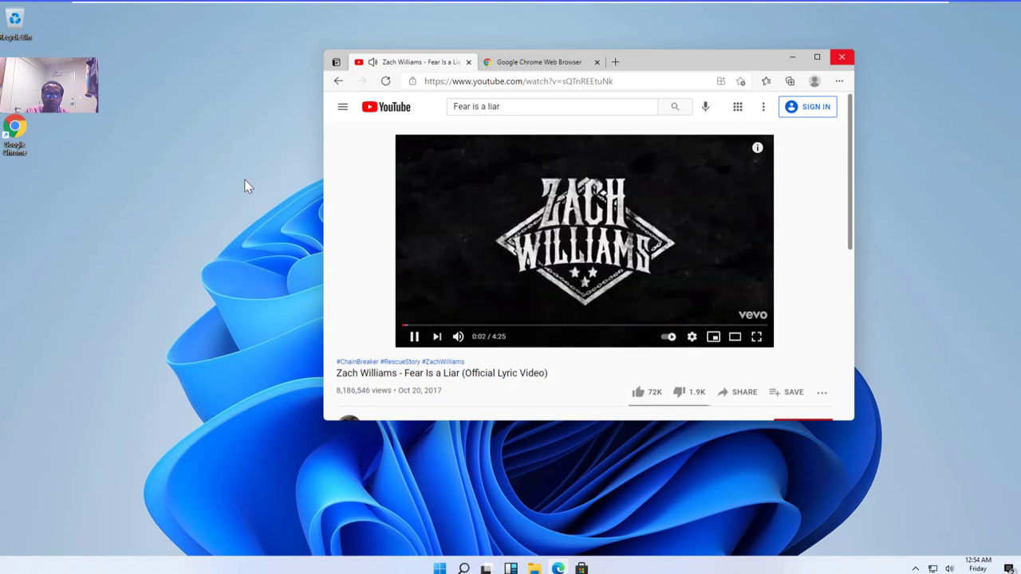
{"action": "left_click", "coordinate": [841, 56]}
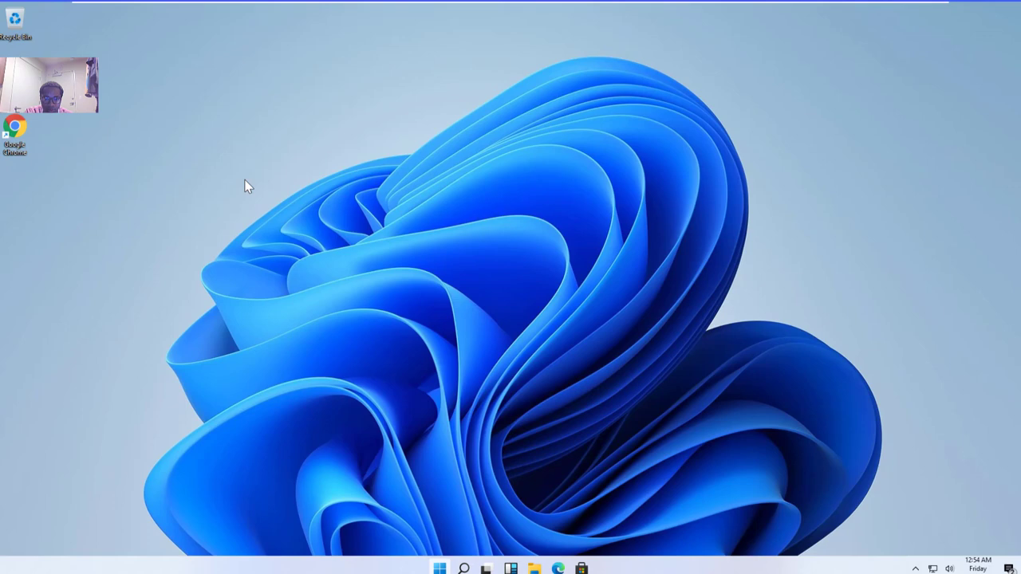
Shut down the Windows 11 guest using the Start menu's power options
{"action": "key", "text": "super"}
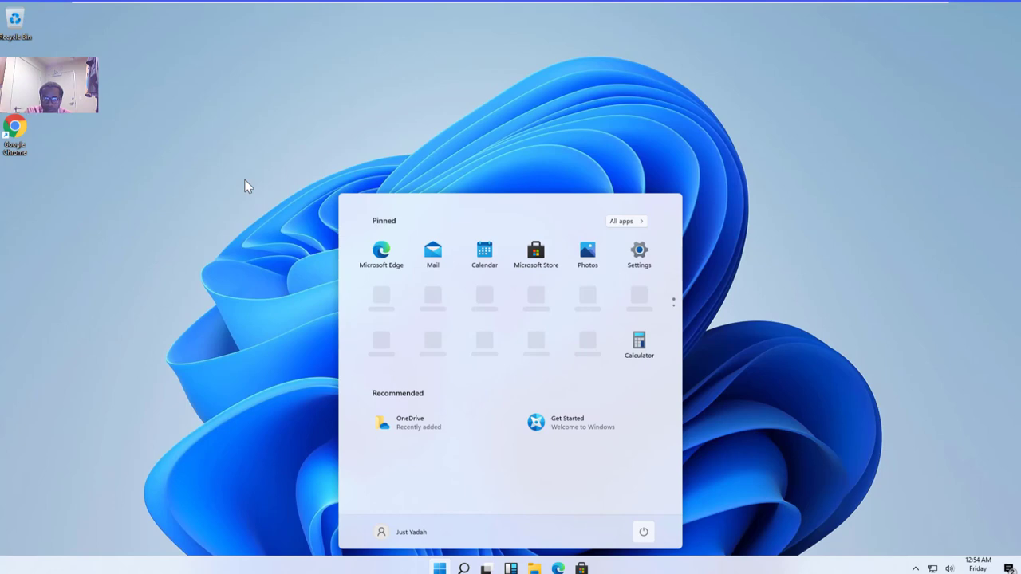
{"action": "key", "text": "Return"}
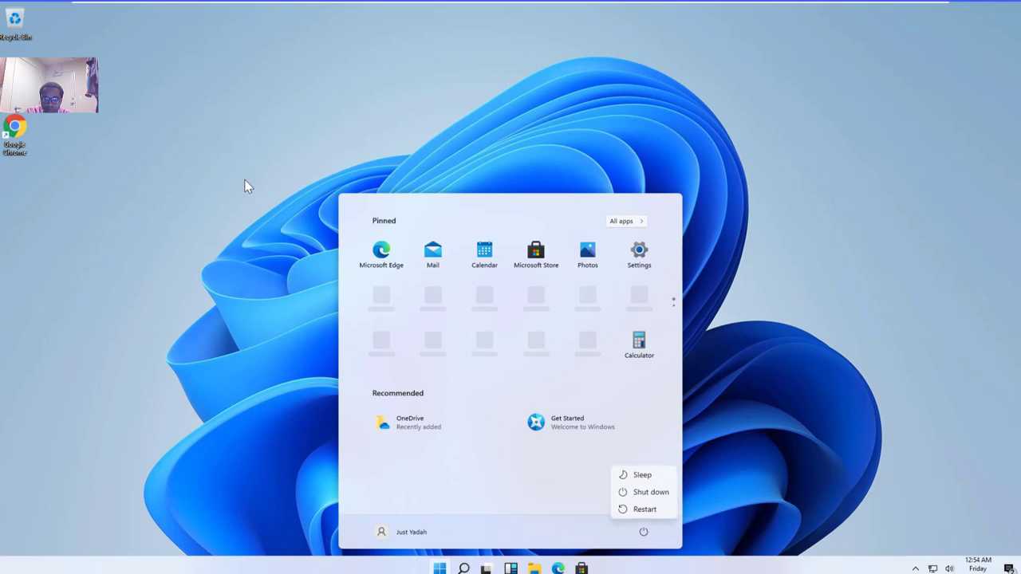
{"action": "key", "text": "Escape"}
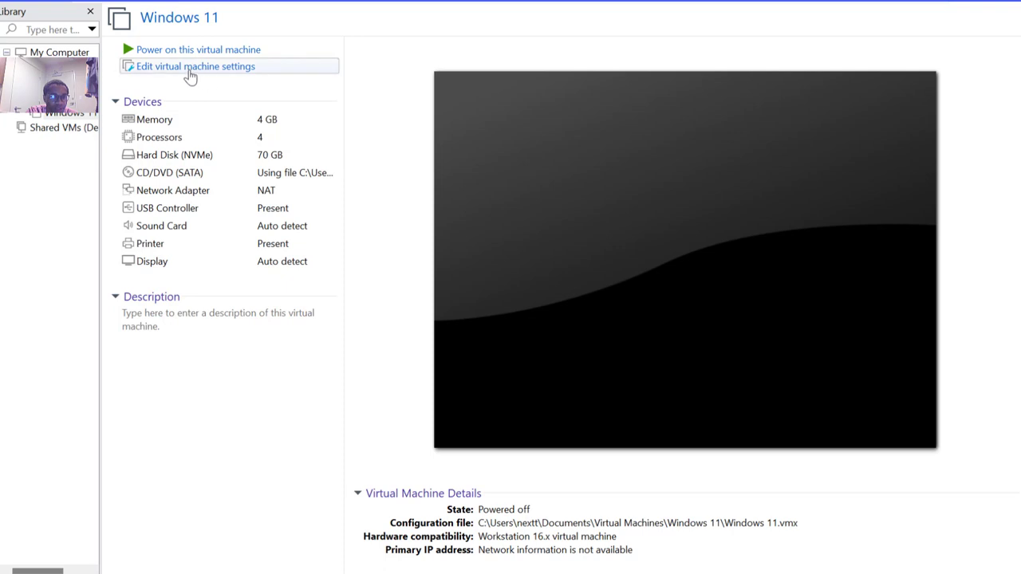
Remove the CD/DVD (SATA) drive and enable echo cancellation on the Sound Card
{"action": "left_click", "coordinate": [190, 74]}
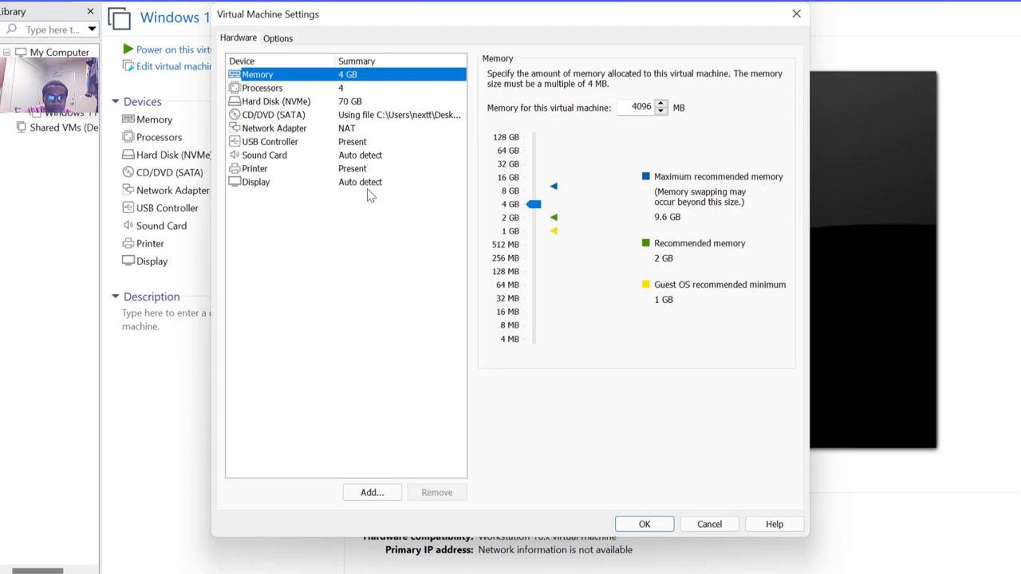
{"action": "left_click", "coordinate": [281, 117]}
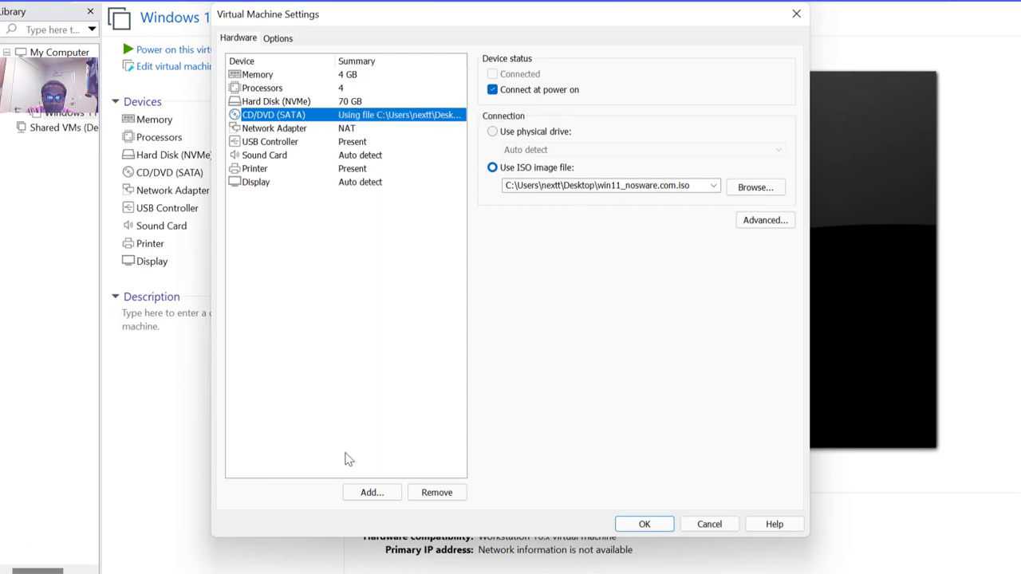
{"action": "left_click", "coordinate": [438, 493]}
{"action": "left_click", "coordinate": [318, 143]}
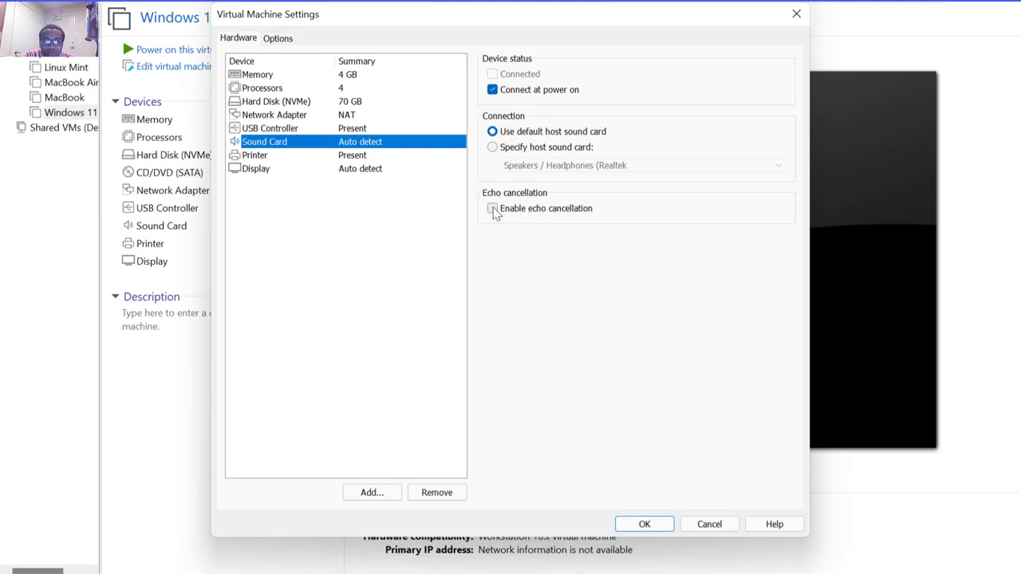
{"action": "left_click", "coordinate": [492, 209]}
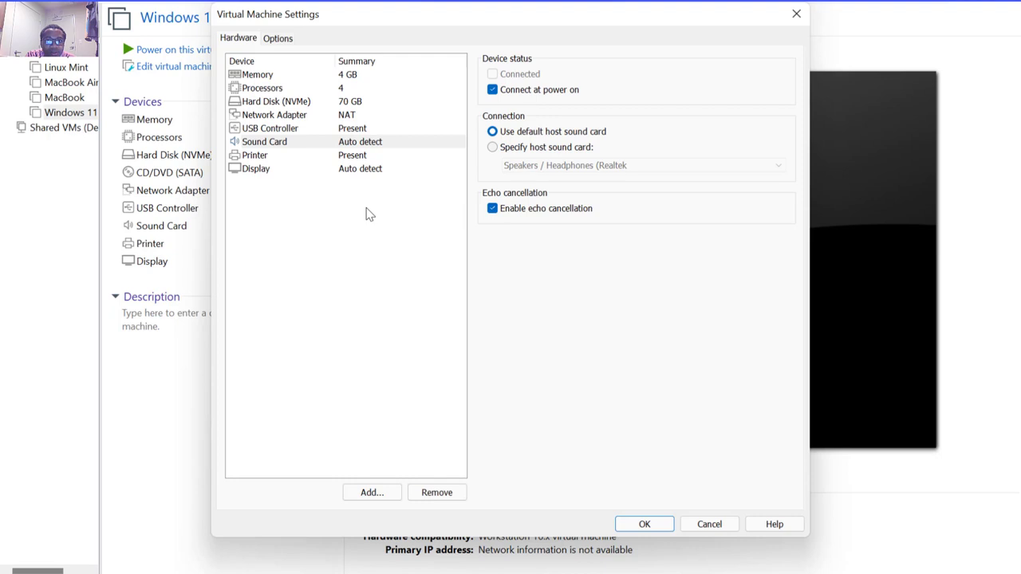
Review the Printer, Network Adapter, Hard Disk and Processor hardware settings
{"action": "left_click", "coordinate": [354, 157]}
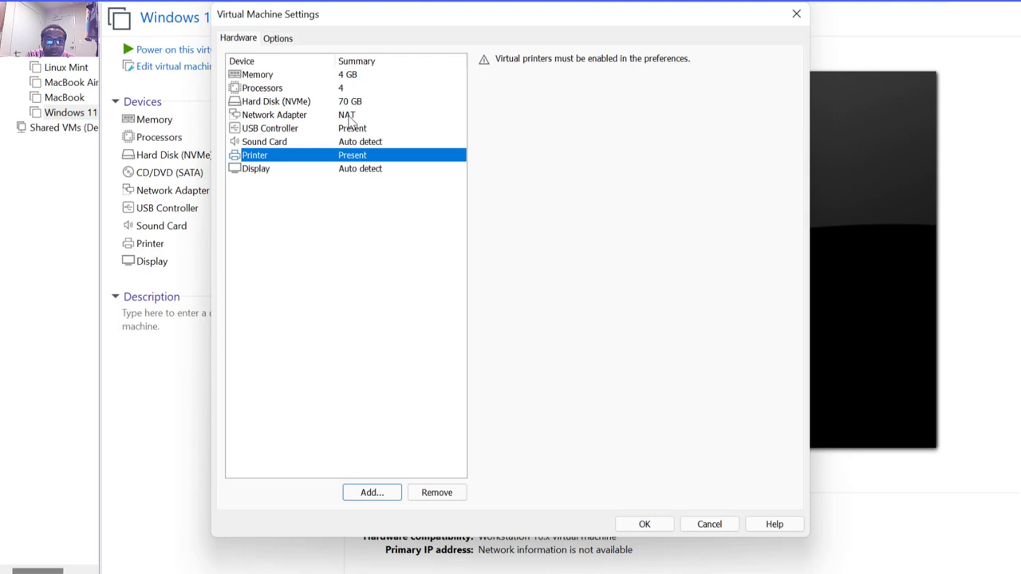
{"action": "left_click", "coordinate": [349, 120]}
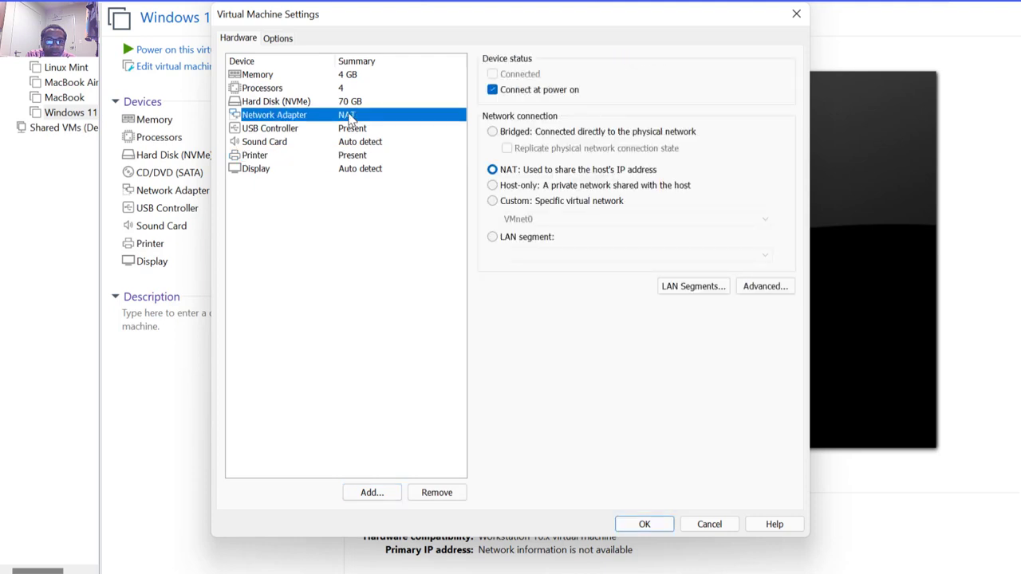
{"action": "left_click", "coordinate": [349, 102]}
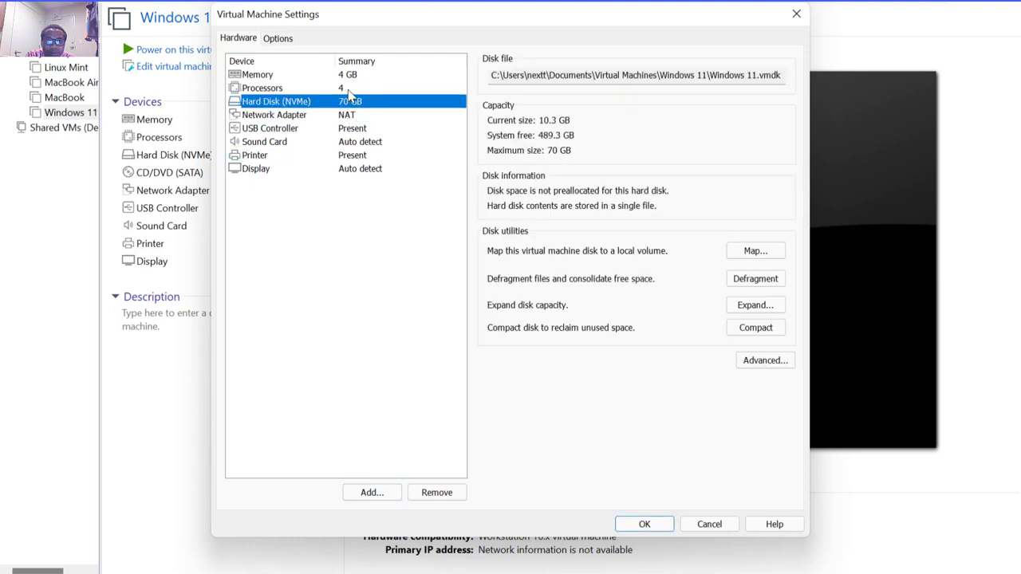
{"action": "left_click", "coordinate": [349, 89]}
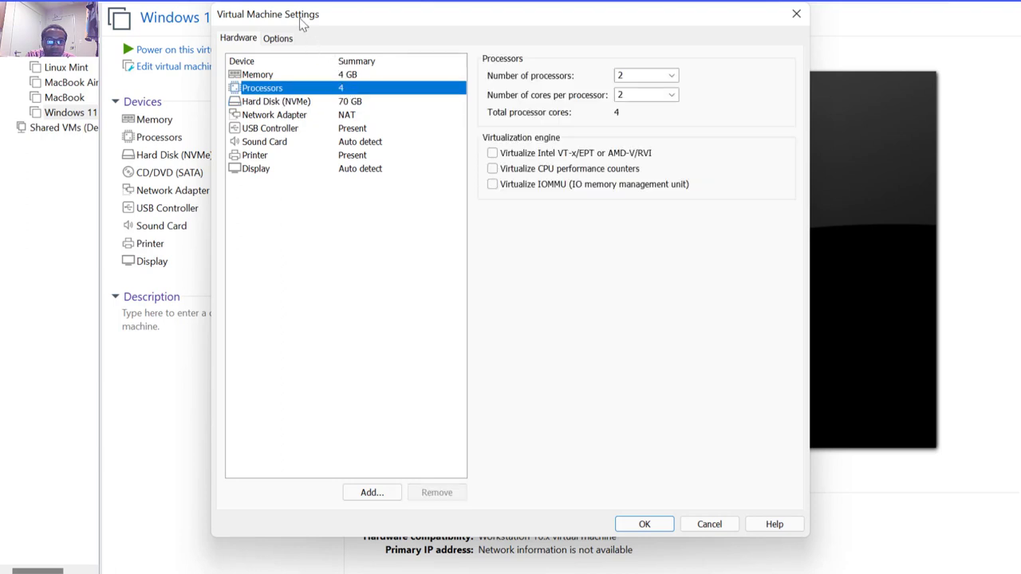
On the Options tab, set VMware Tools to update automatically
{"action": "left_click", "coordinate": [284, 40]}
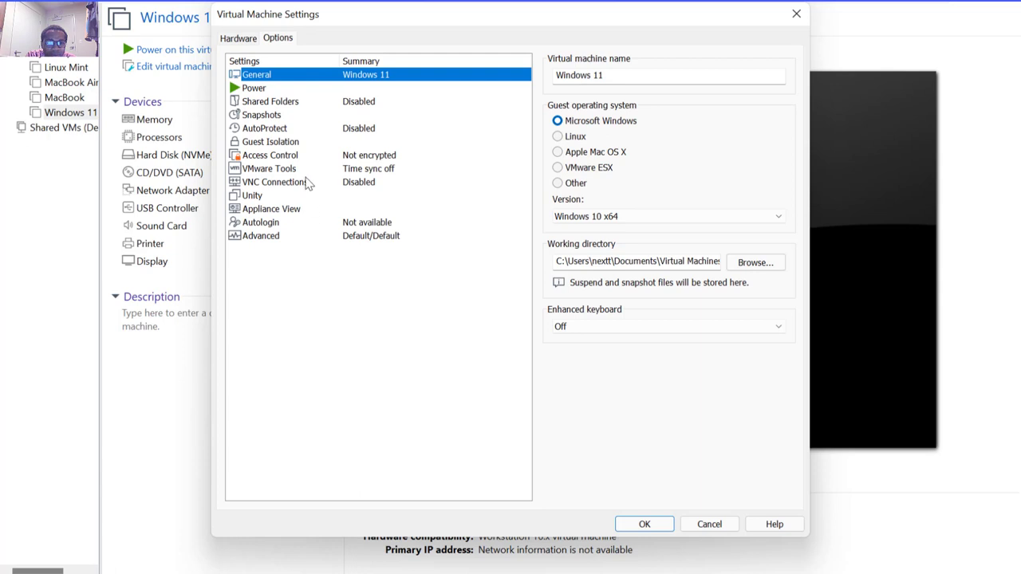
{"action": "left_click", "coordinate": [317, 170]}
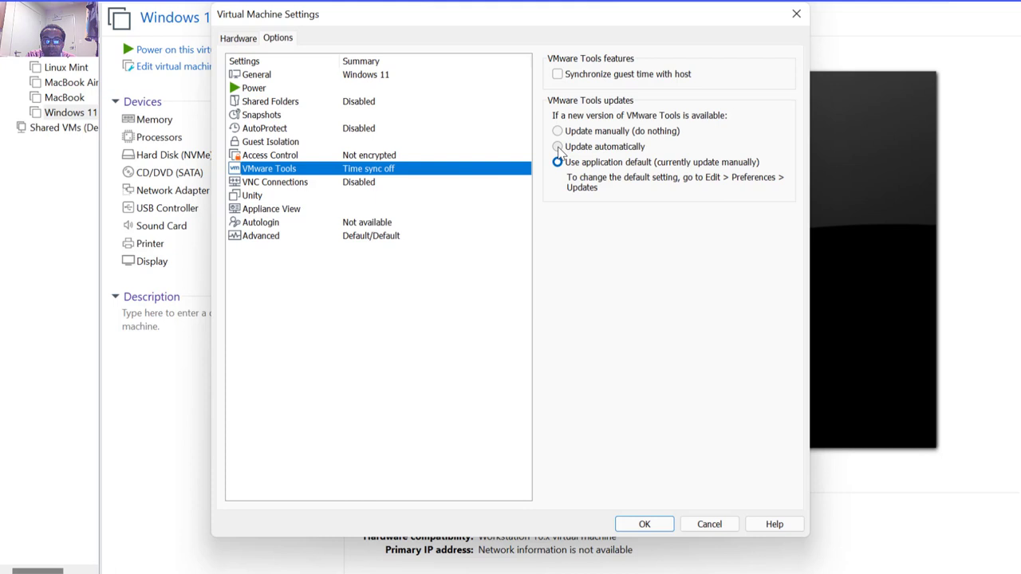
{"action": "left_click", "coordinate": [557, 147]}
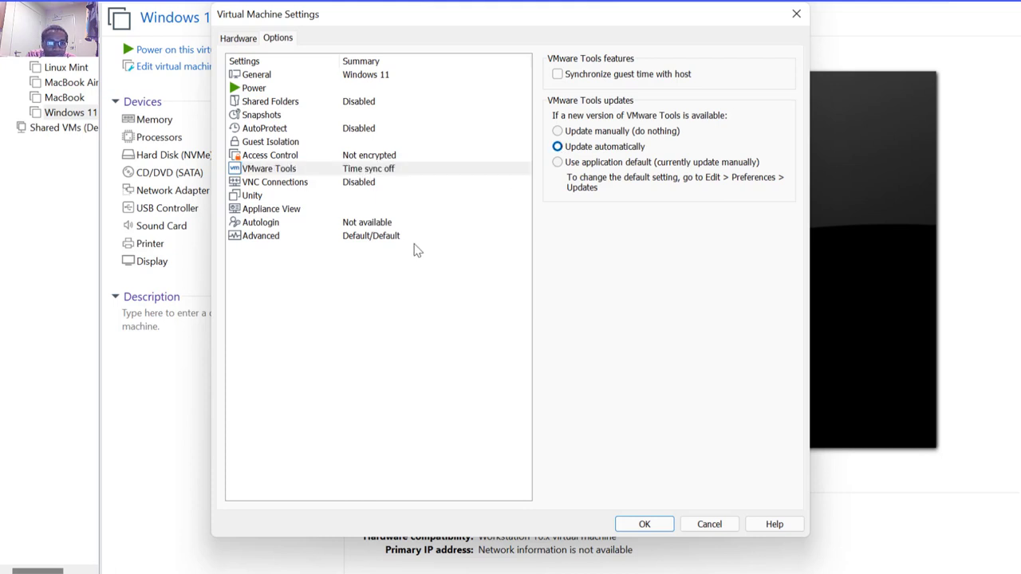
Browse the VNC Connections, Shared Folders, General, Advanced, Autologin and Appliance View options
{"action": "left_click", "coordinate": [359, 190]}
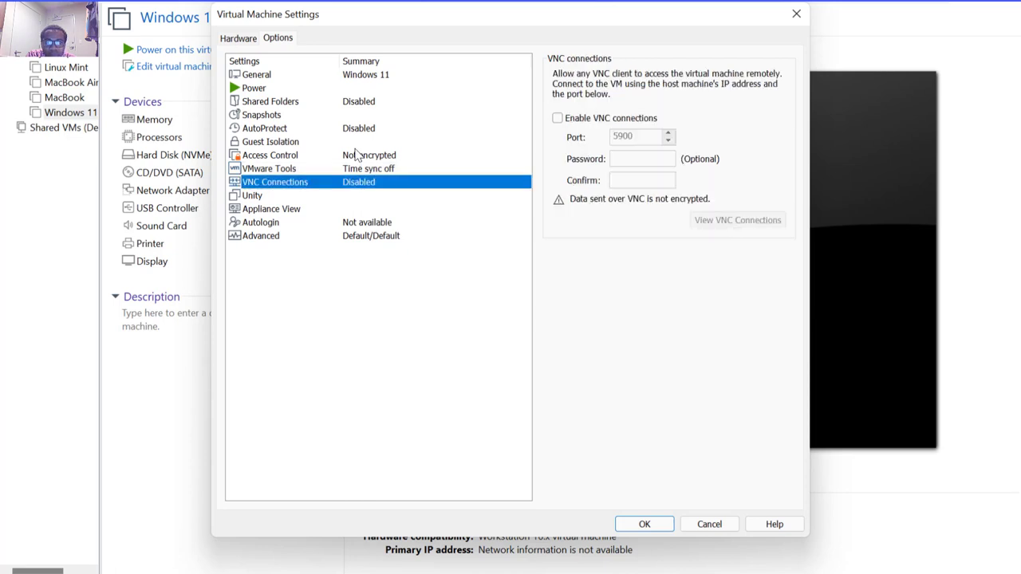
{"action": "left_click", "coordinate": [348, 105]}
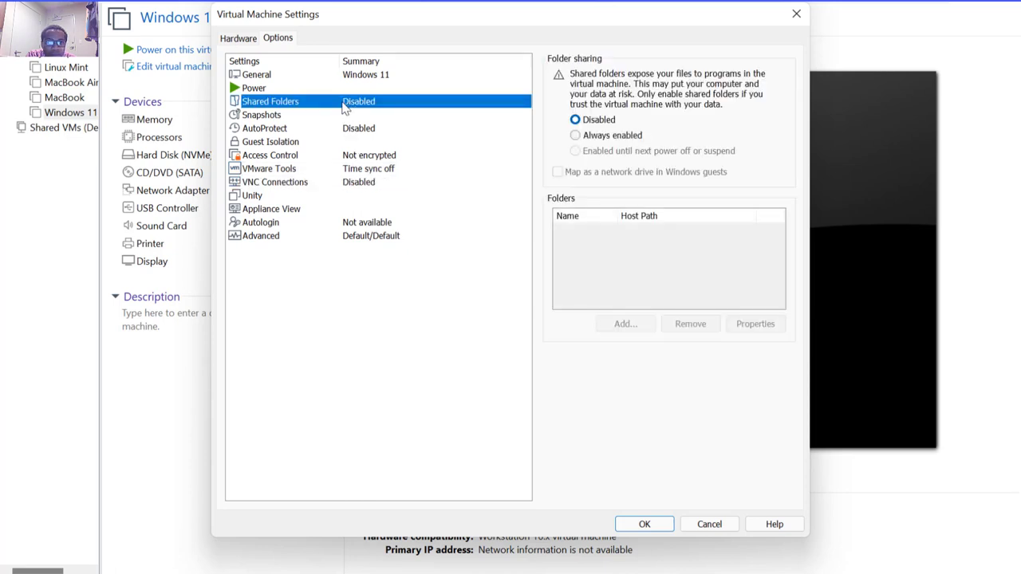
{"action": "left_click", "coordinate": [364, 76]}
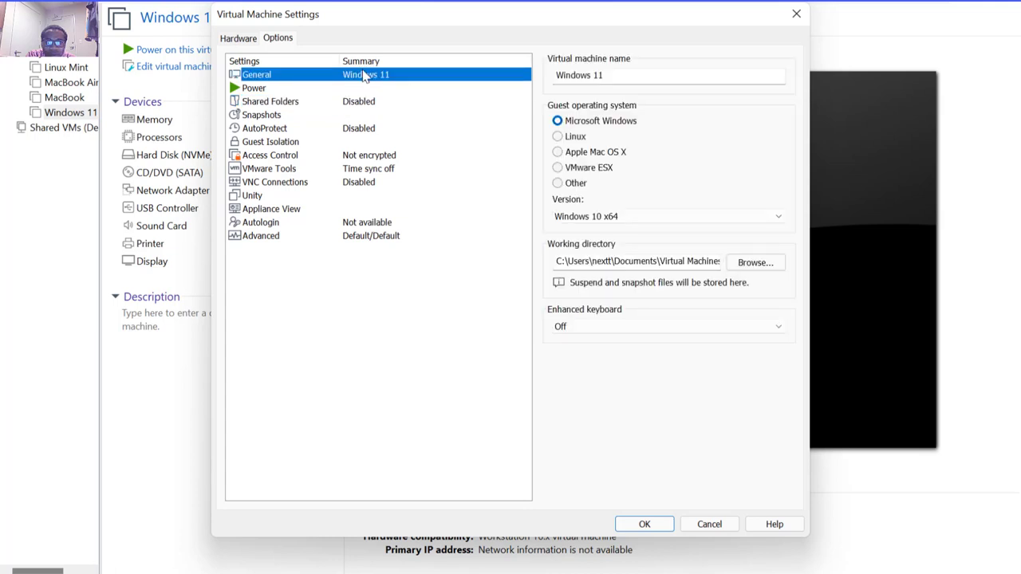
{"action": "left_click", "coordinate": [354, 238]}
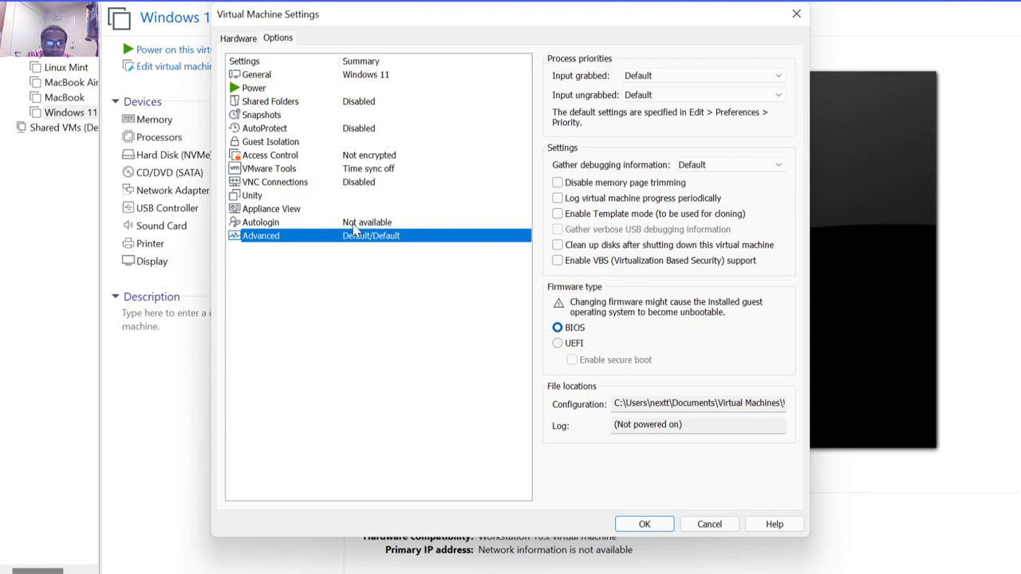
{"action": "left_click", "coordinate": [355, 224]}
{"action": "left_click", "coordinate": [332, 211]}
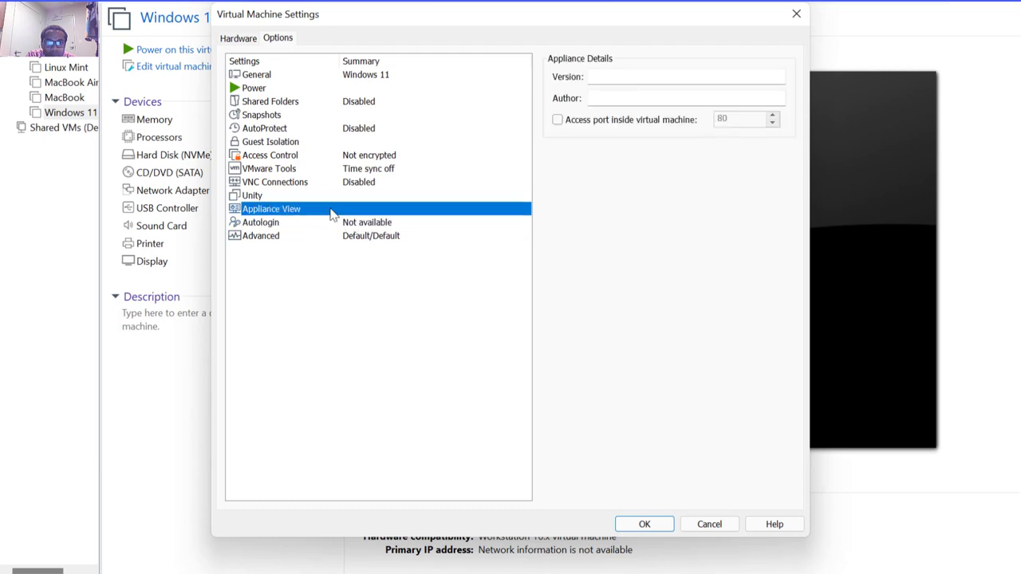
Step through VNC, Unity, VMware Tools, Encryption, Guest Isolation, AutoProtect, Snapshots and Shared Folders (Disabled)
{"action": "left_click", "coordinate": [349, 183]}
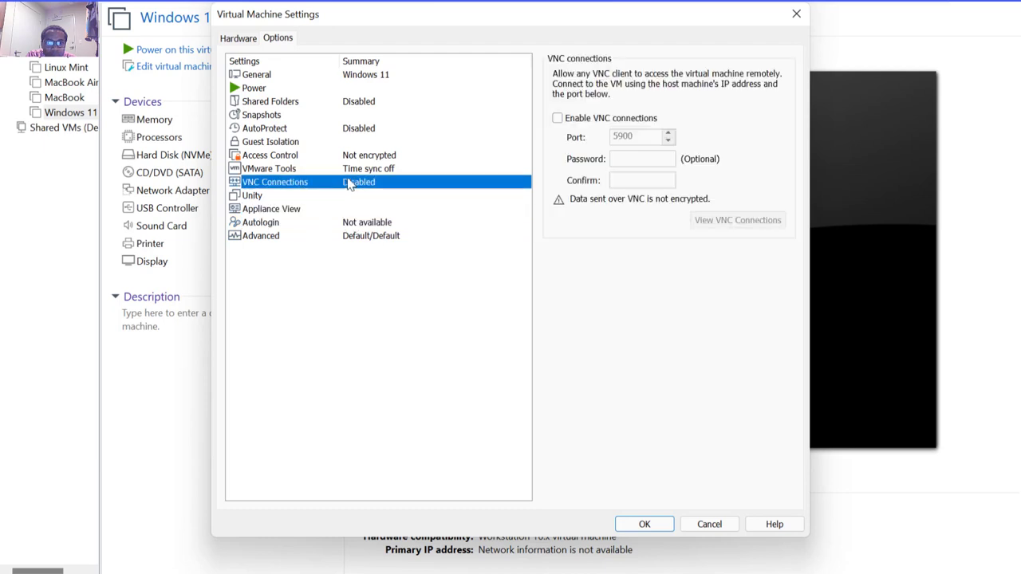
{"action": "left_click", "coordinate": [304, 199]}
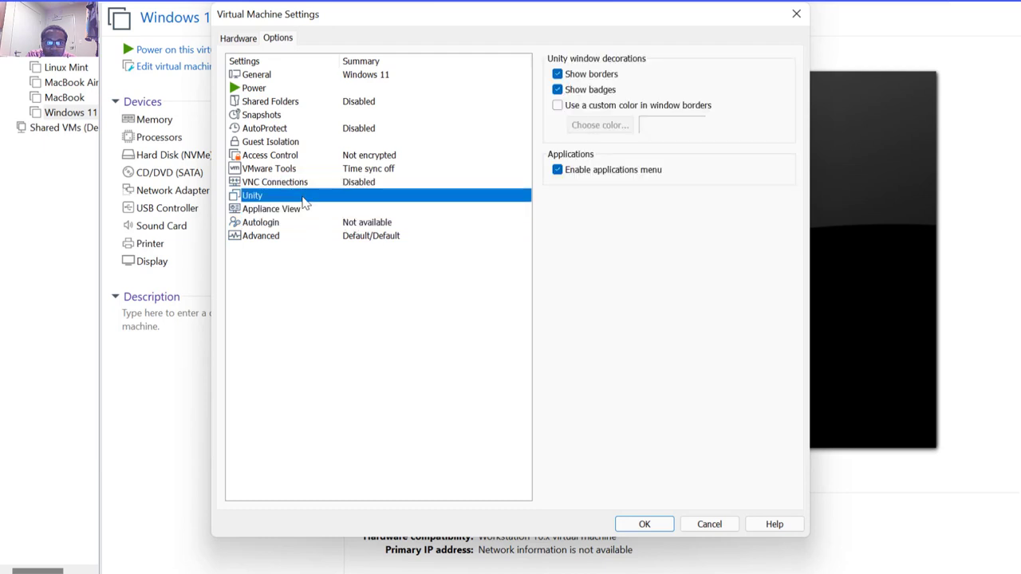
{"action": "left_click", "coordinate": [322, 183]}
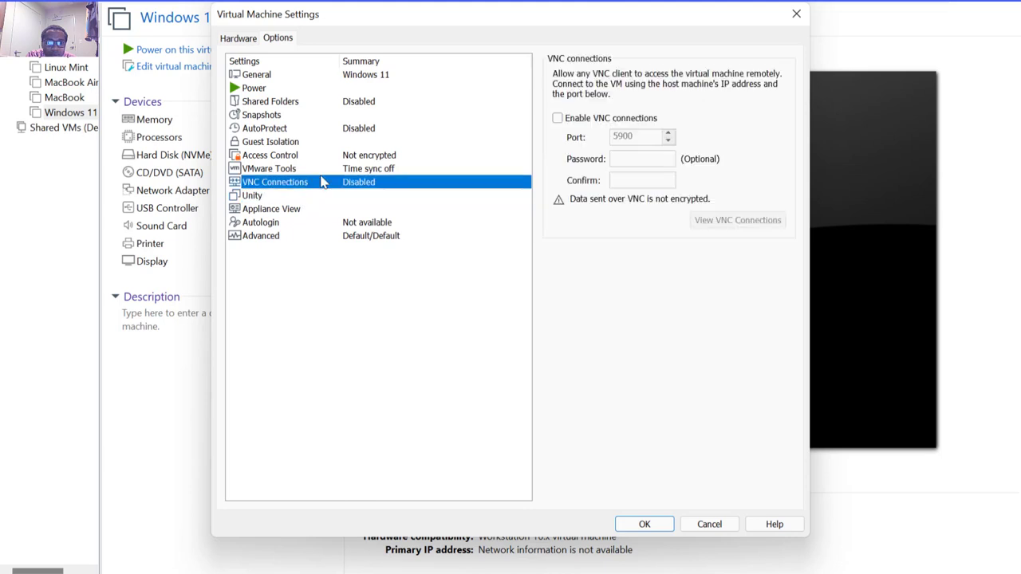
{"action": "left_click", "coordinate": [332, 168]}
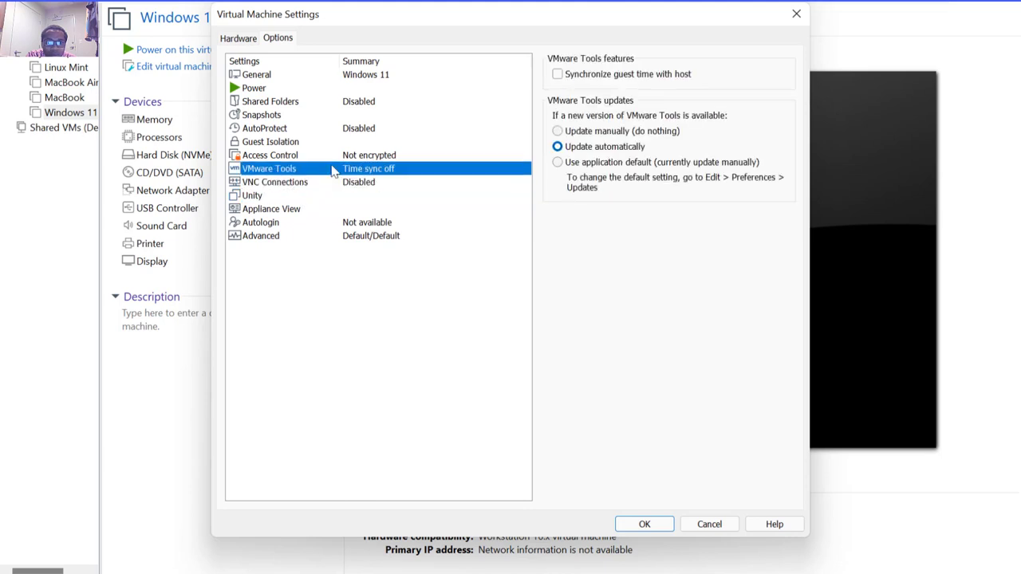
{"action": "left_click", "coordinate": [339, 157]}
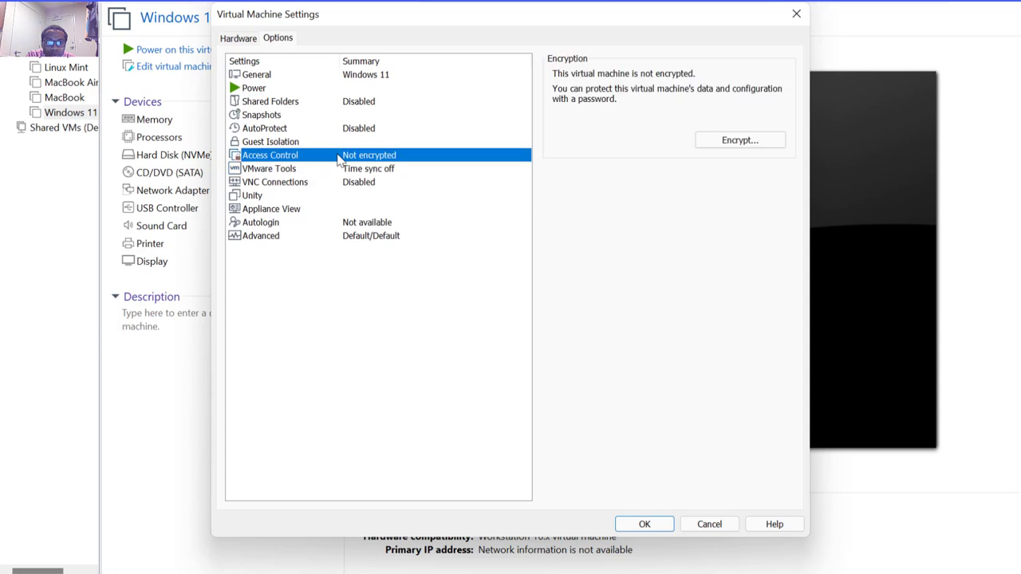
{"action": "left_click", "coordinate": [334, 142]}
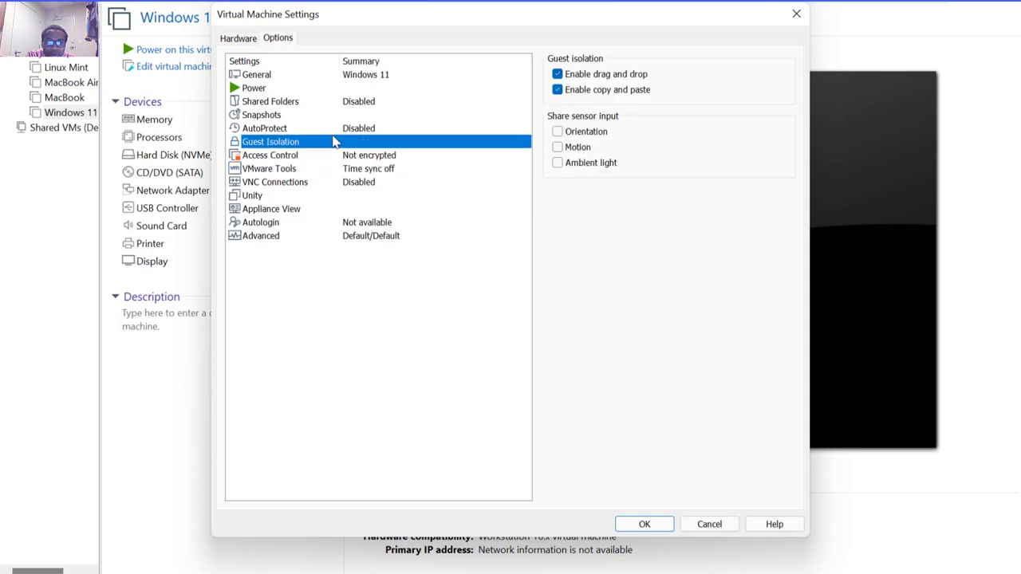
{"action": "left_click", "coordinate": [353, 129]}
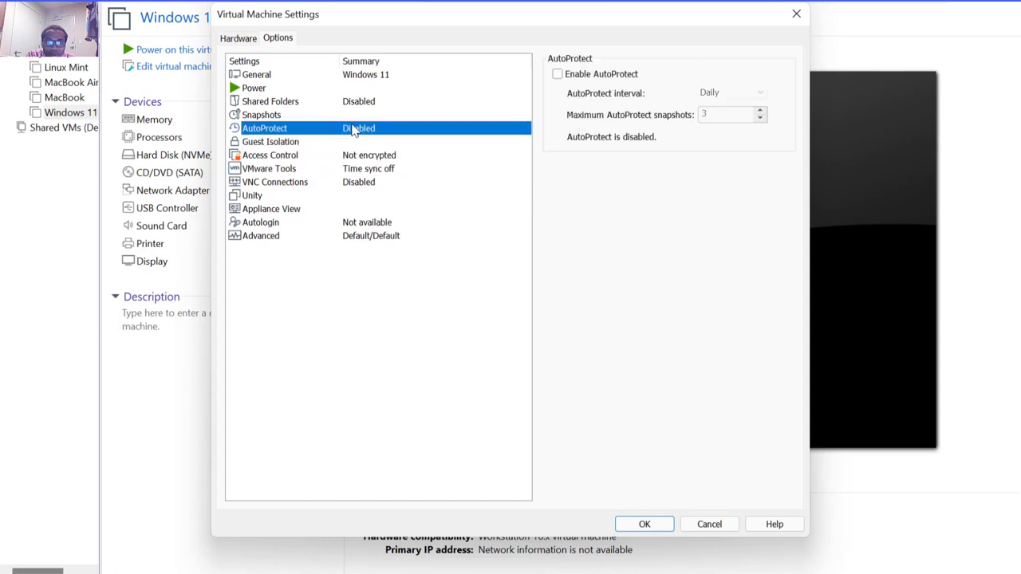
{"action": "left_click", "coordinate": [345, 118]}
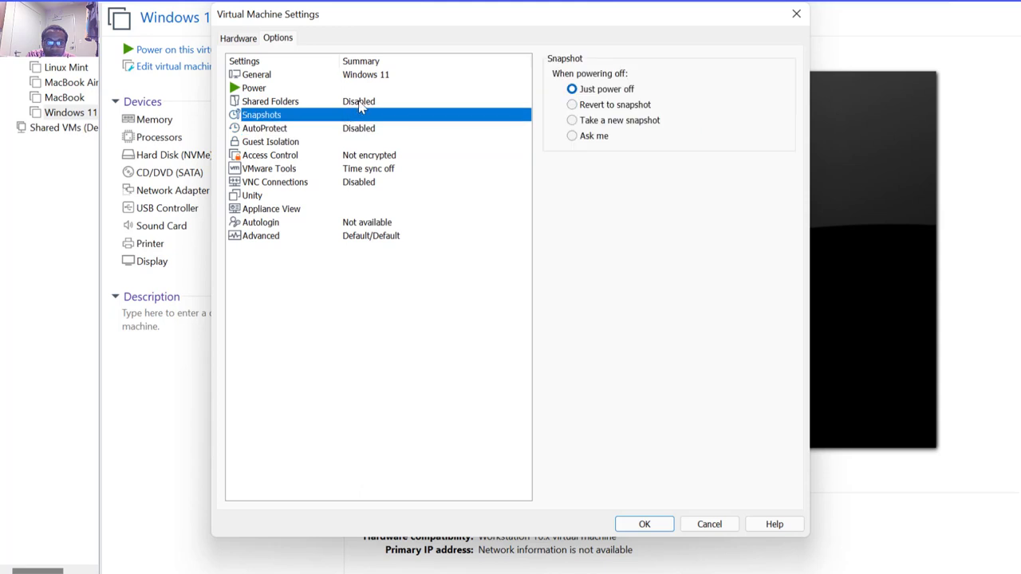
{"action": "left_click", "coordinate": [370, 102]}
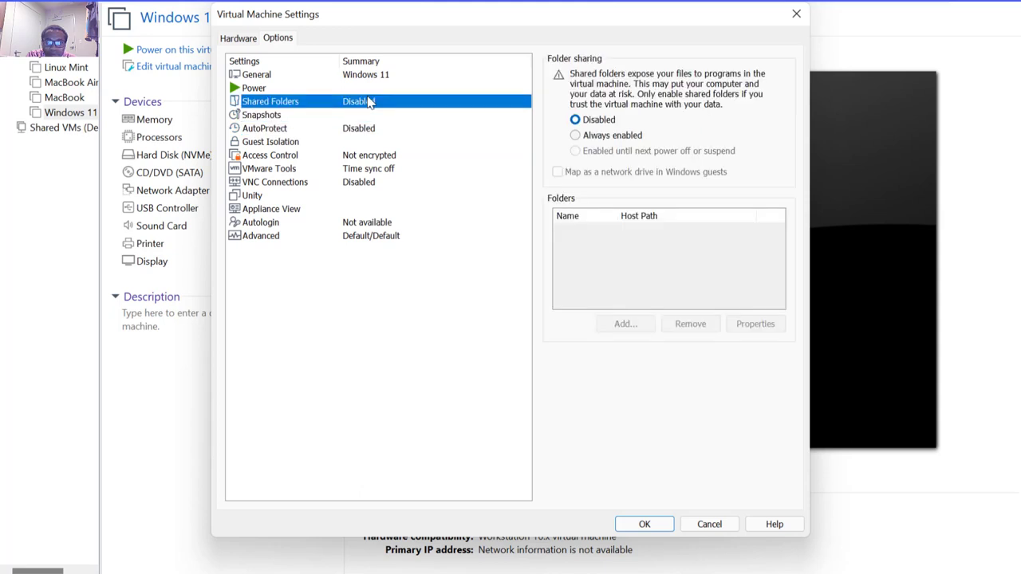
Enable 'Enter full screen mode after powering on' in the VM's Power options
{"action": "left_click", "coordinate": [347, 89]}
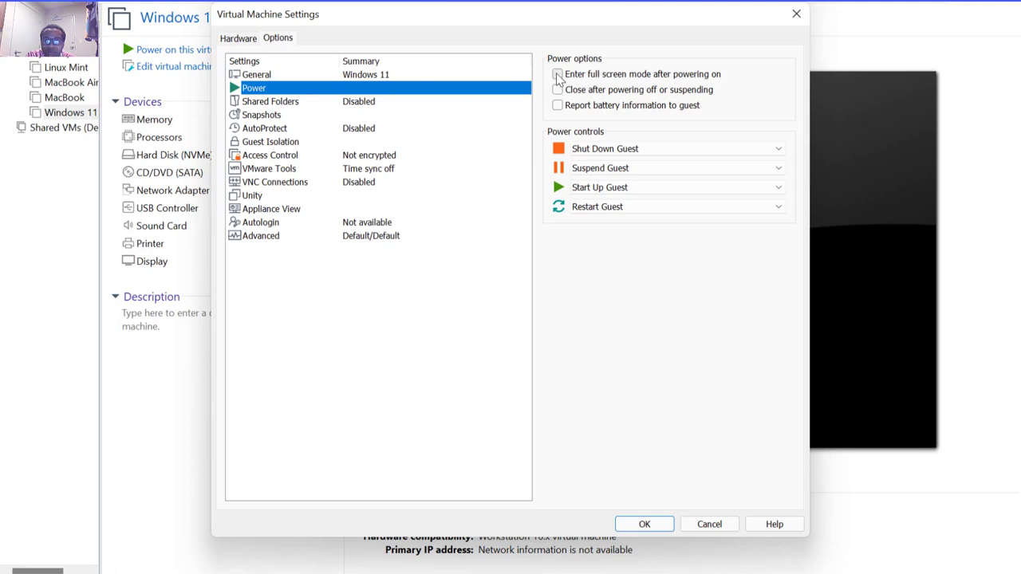
{"action": "left_click", "coordinate": [557, 74]}
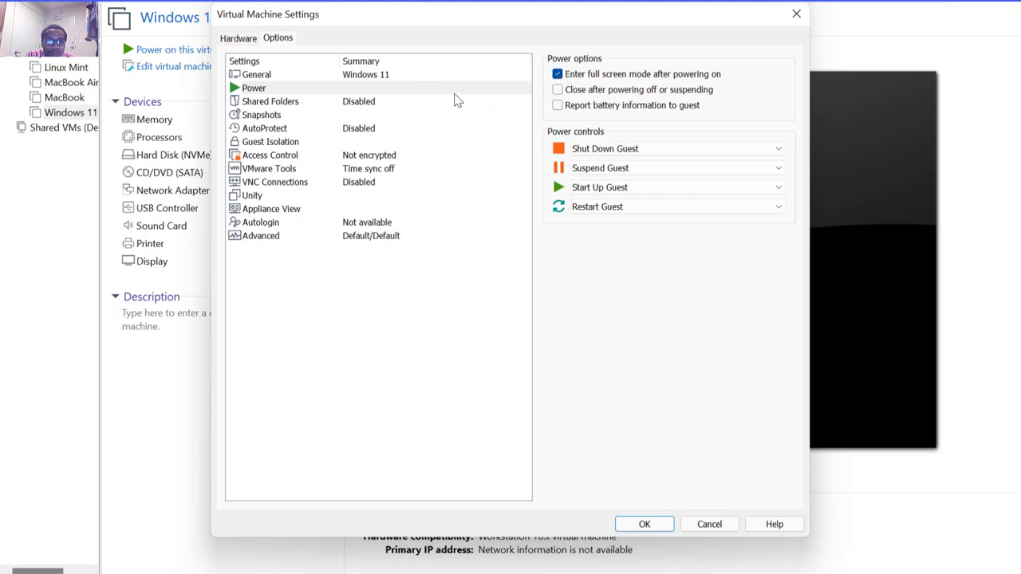
{"action": "left_click", "coordinate": [384, 78]}
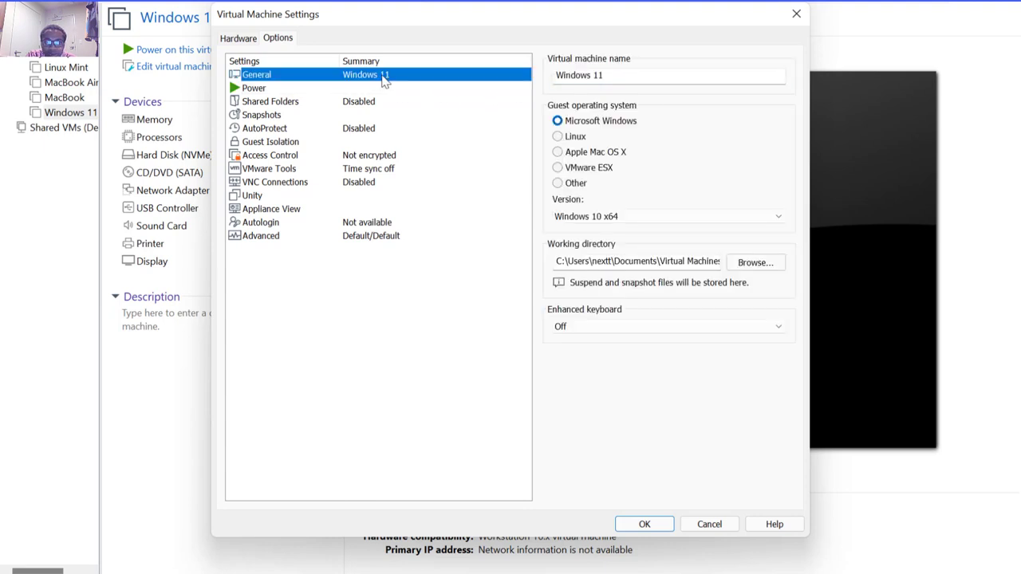
Keep 'Accelerate 3D graphics' enabled in the Display hardware settings
{"action": "left_click", "coordinate": [238, 38]}
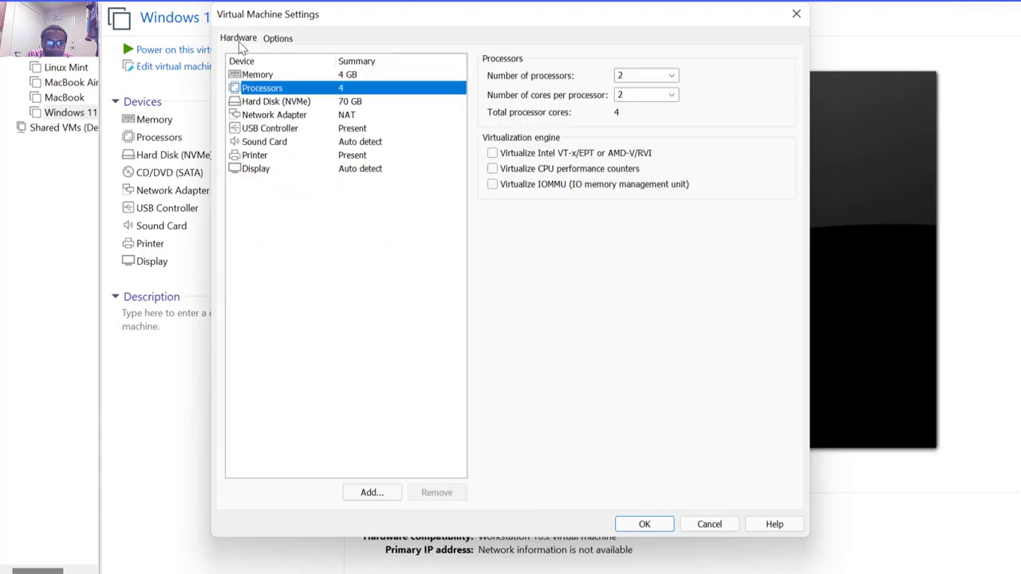
{"action": "left_click", "coordinate": [281, 157]}
{"action": "left_click", "coordinate": [303, 171]}
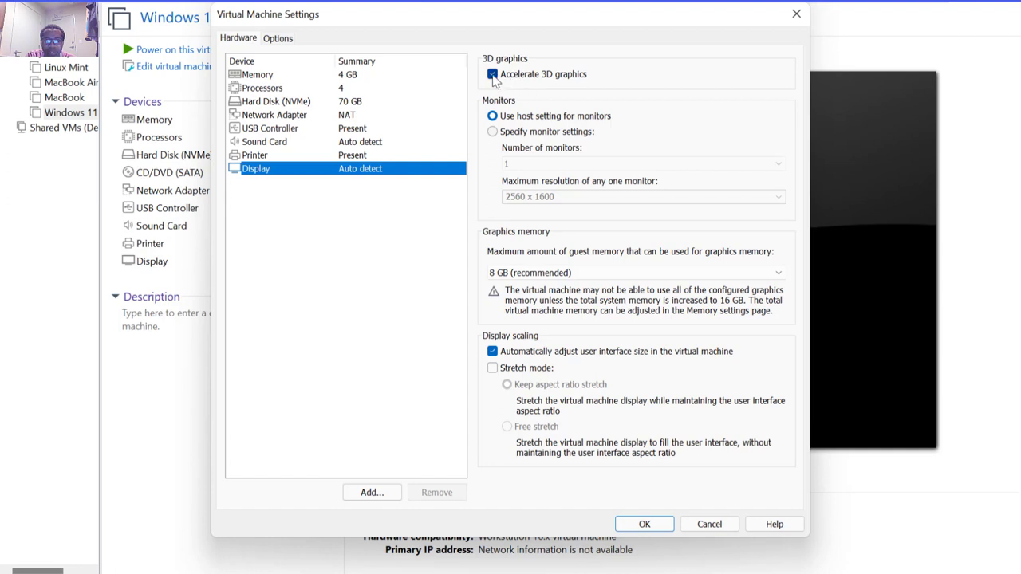
{"action": "left_click", "coordinate": [493, 75]}
{"action": "left_click", "coordinate": [493, 75]}
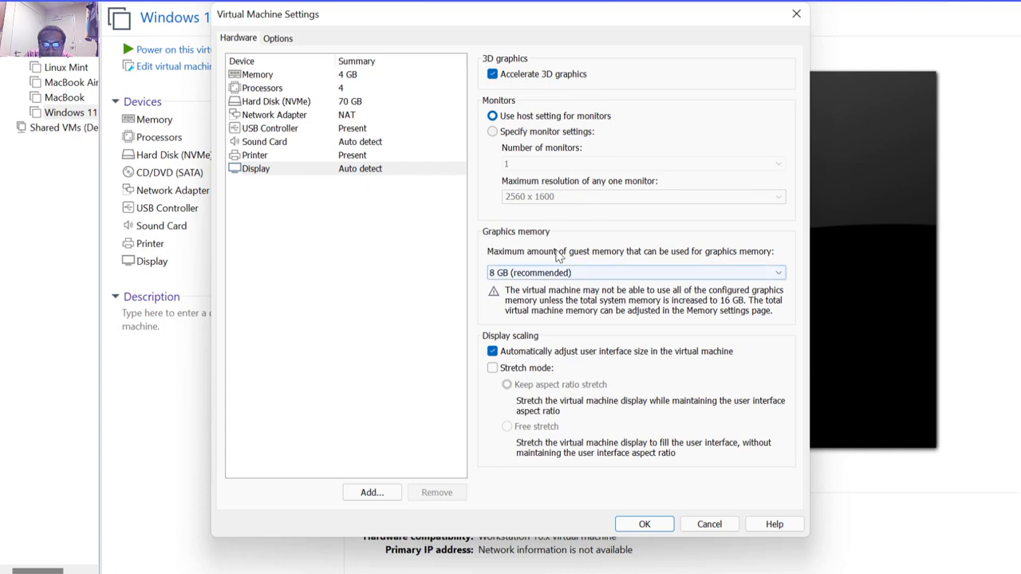
{"action": "left_click_drag", "start_coordinate": [534, 20], "coordinate": [284, 32]}
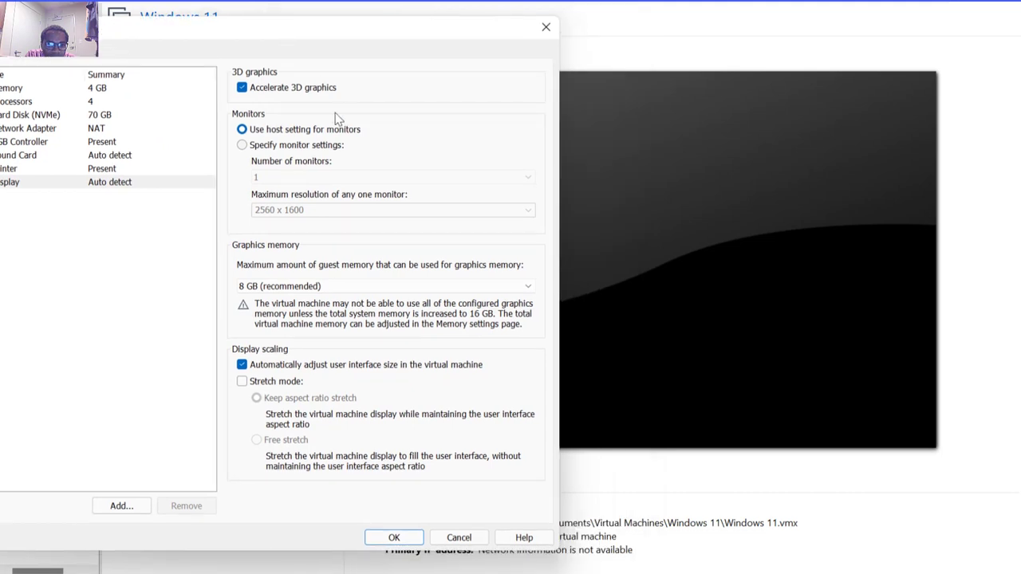
Save the VM settings with OK and power on the Windows 11 VM
{"action": "left_click", "coordinate": [390, 539]}
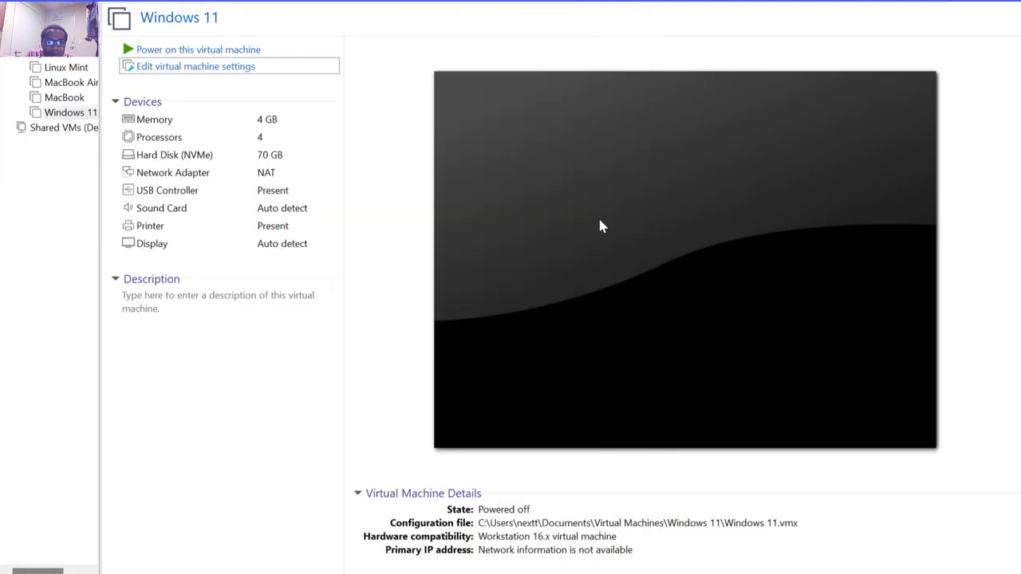
{"action": "left_click", "coordinate": [255, 51]}
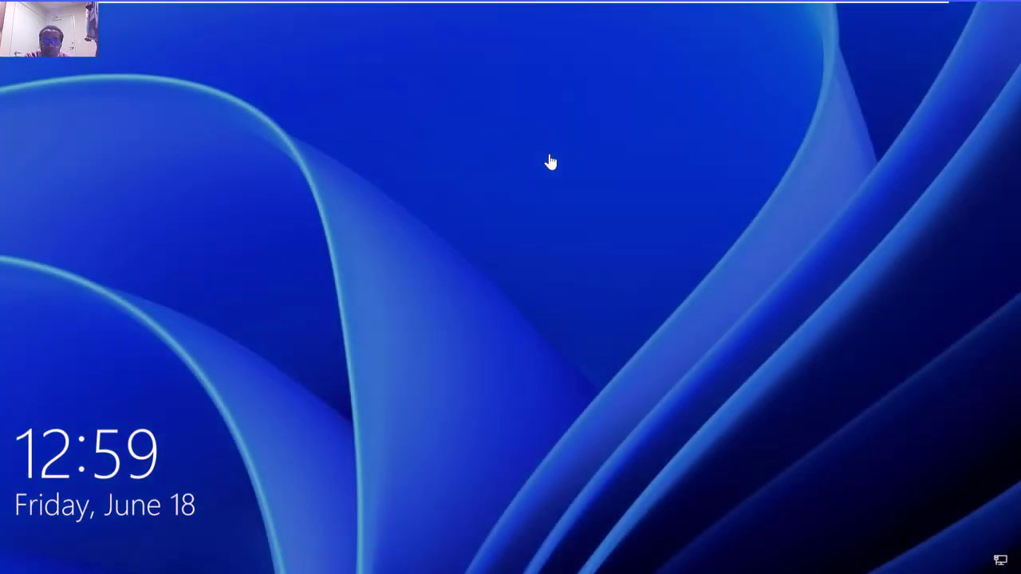
Sign in to Windows 11 by entering the account password at the lock screen
{"action": "left_click", "coordinate": [550, 162]}
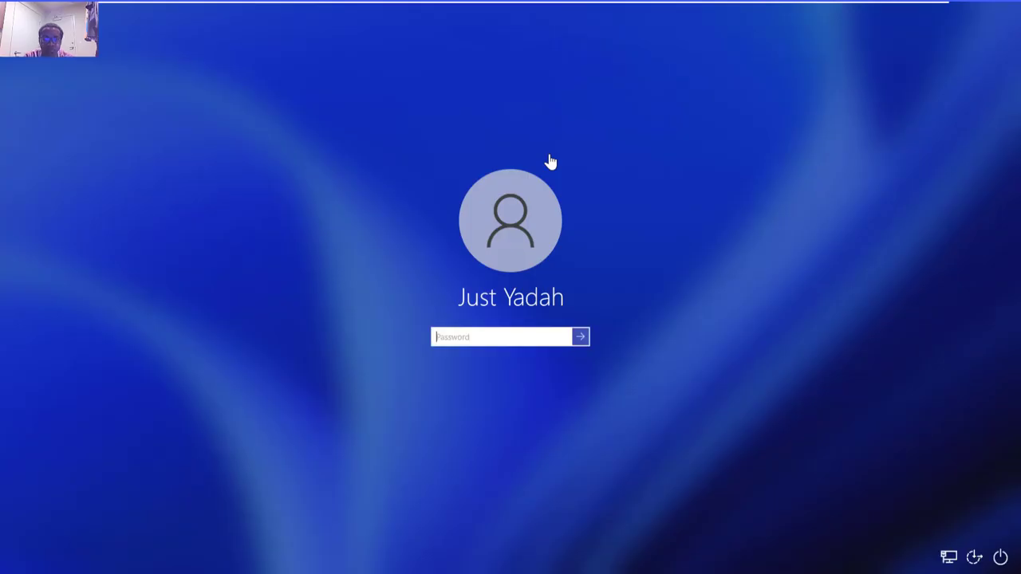
{"action": "key", "text": "Caps_Lock"}
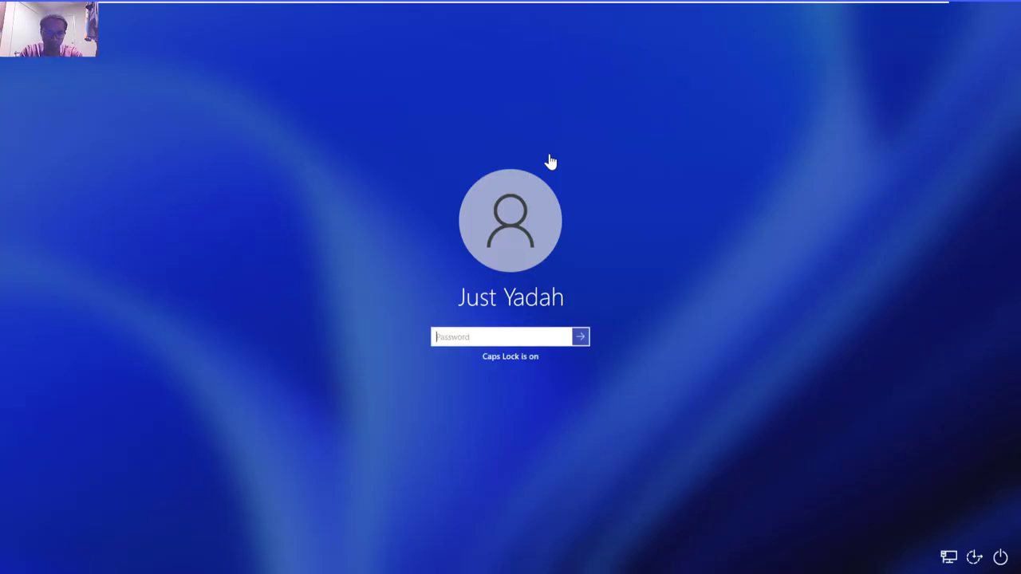
{"action": "type", "text": "aa"}
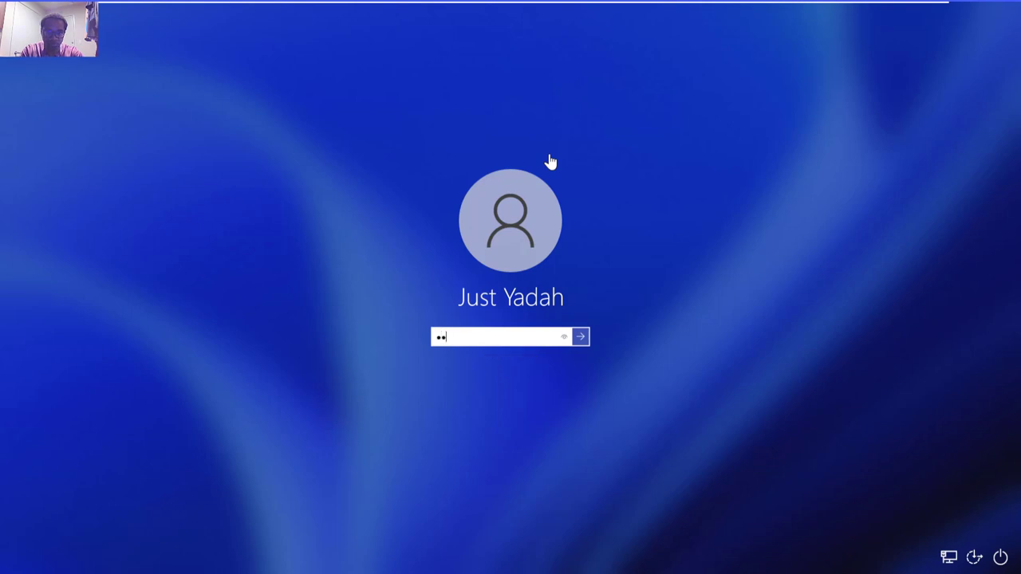
{"action": "type", "text": "aaaaaaaaaa"}
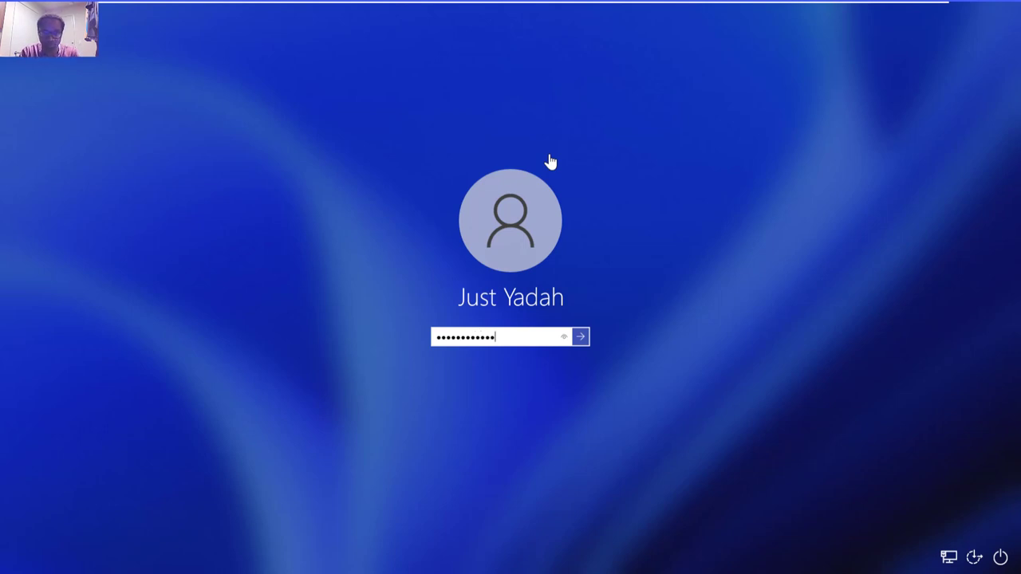
{"action": "key", "text": "Return"}
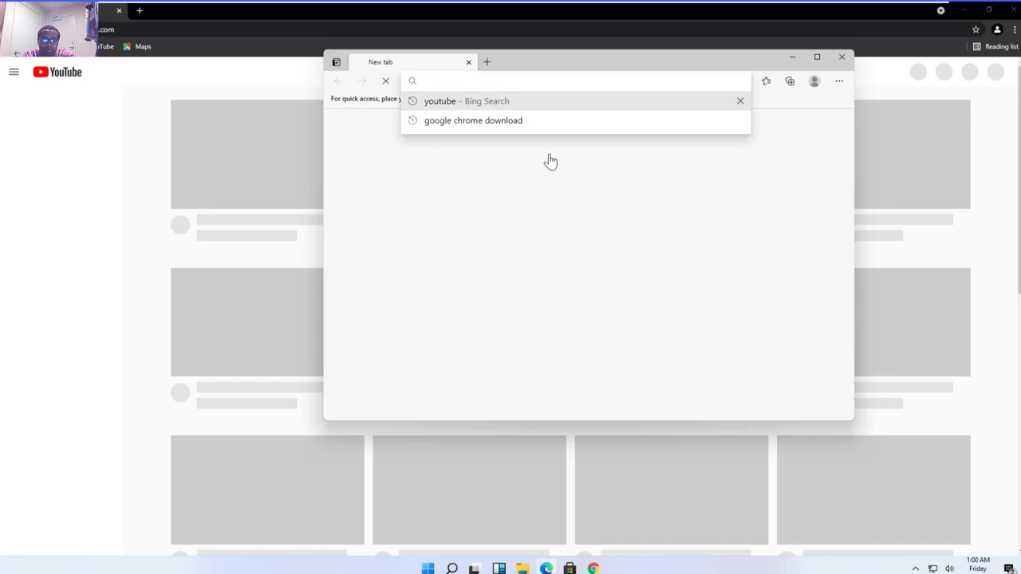
Run the earlier youtube suggestion in Edge, then close Edge to reveal YouTube in Chrome
{"action": "key", "text": "Down"}
{"action": "key", "text": "Return"}
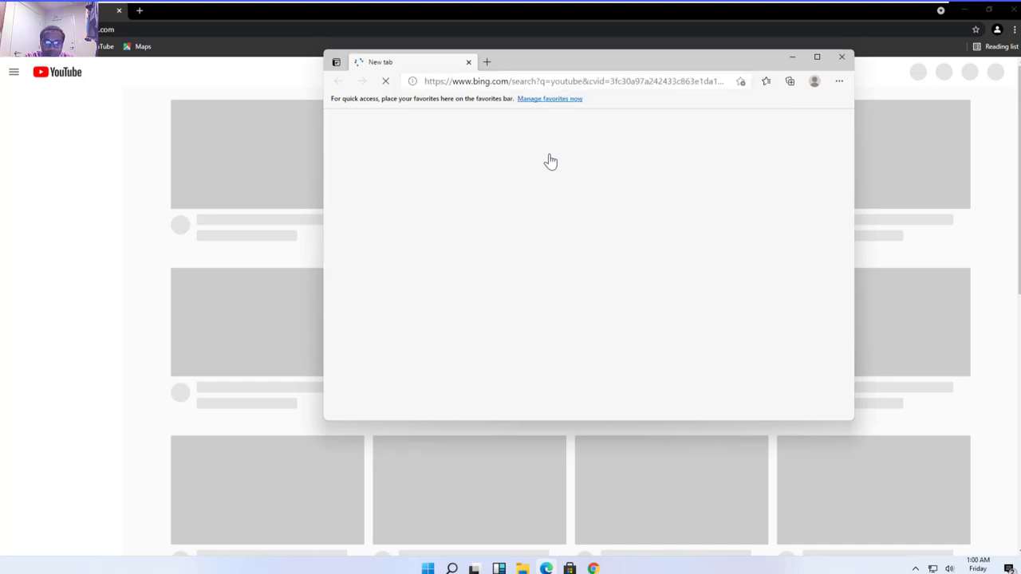
{"action": "key", "text": "ctrl+w"}
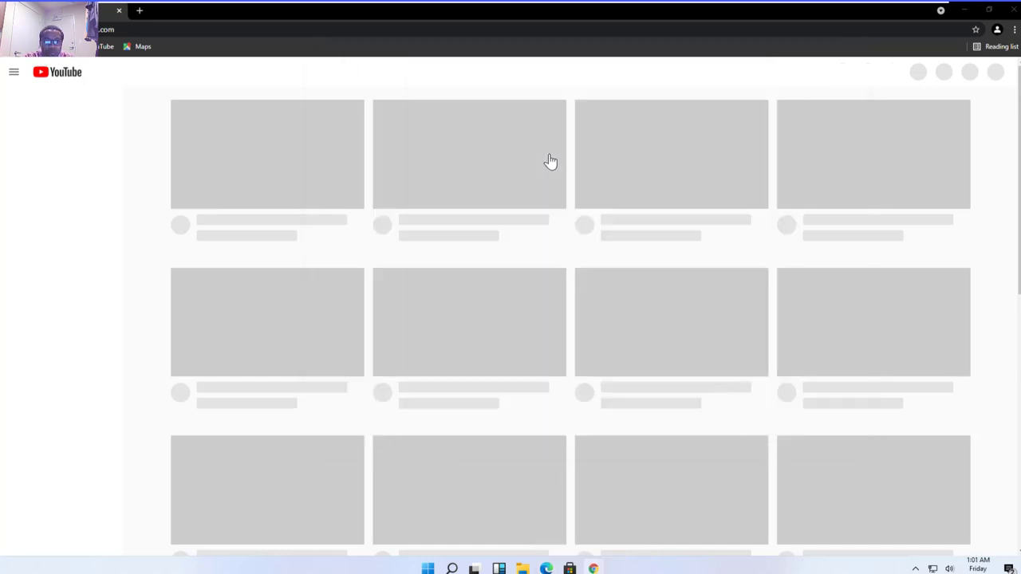